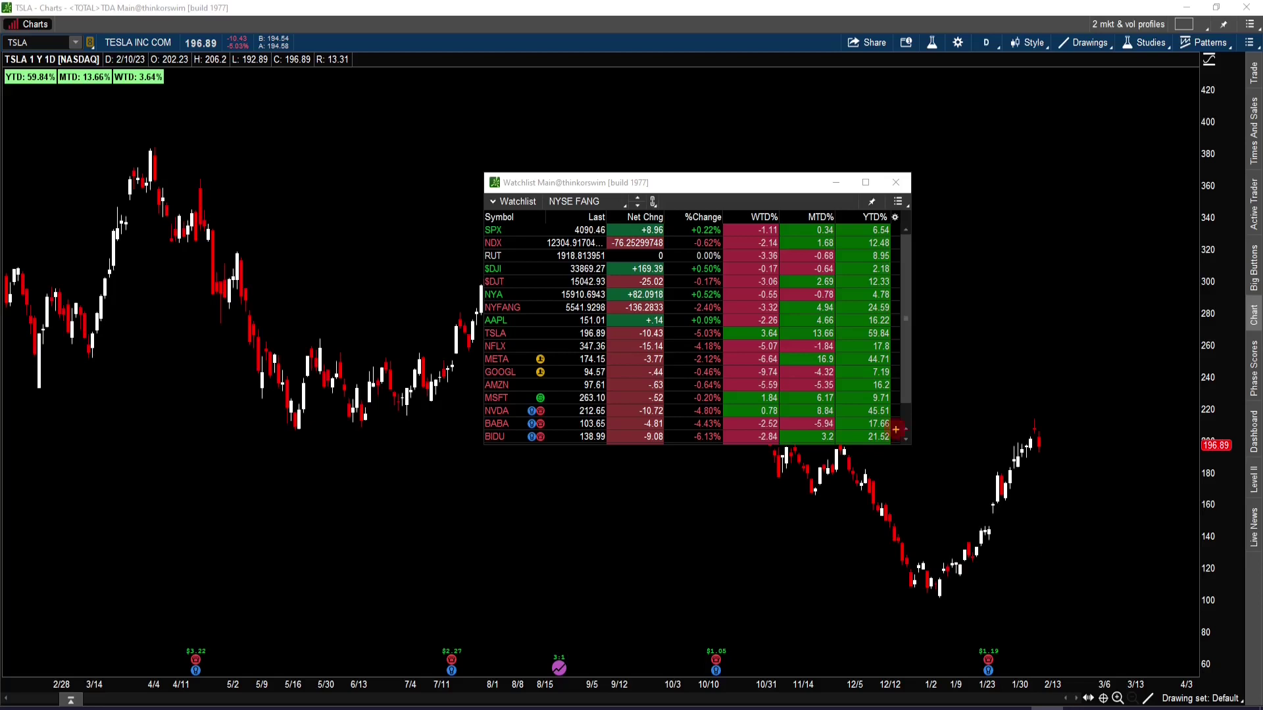
# Step: Circle the watchlist's WTD% values and underline the chart's YTD label
pyautogui.moveTo(732, 198)
pyautogui.mouseDown()
pyautogui.moveTo(882, 196)
pyautogui.moveTo(927, 230)
pyautogui.moveTo(872, 196)
pyautogui.mouseUp()
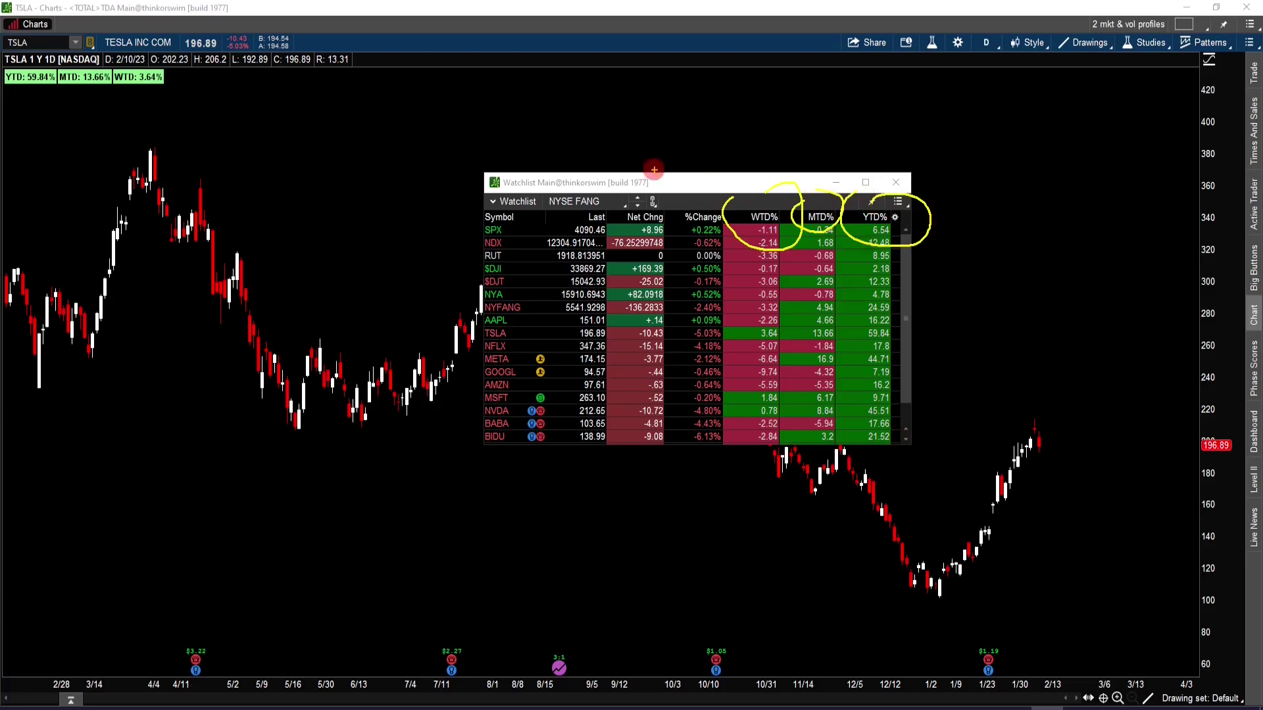
pyautogui.moveTo(20, 96); pyautogui.dragTo(206, 88)
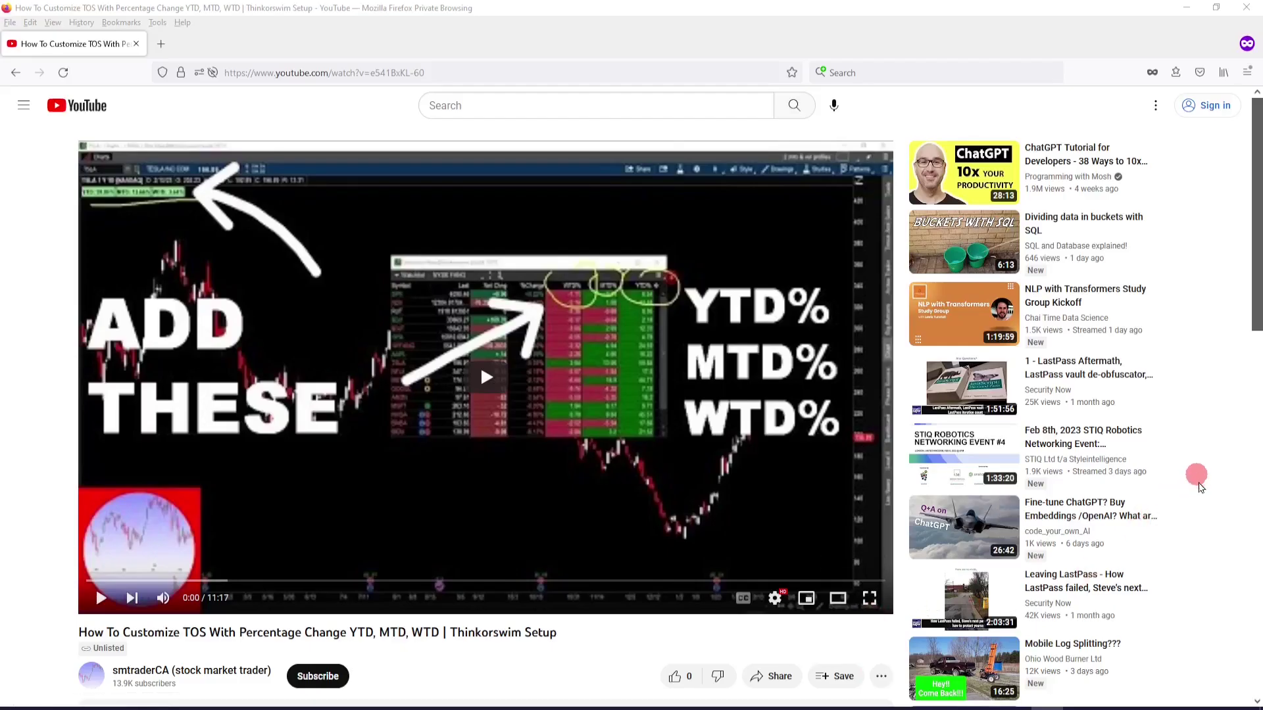
# Step: Copy the YTD% script link from the YouTube video description
pyautogui.scroll(-3, 1196, 484)
pyautogui.scroll(-2, 1198, 493)
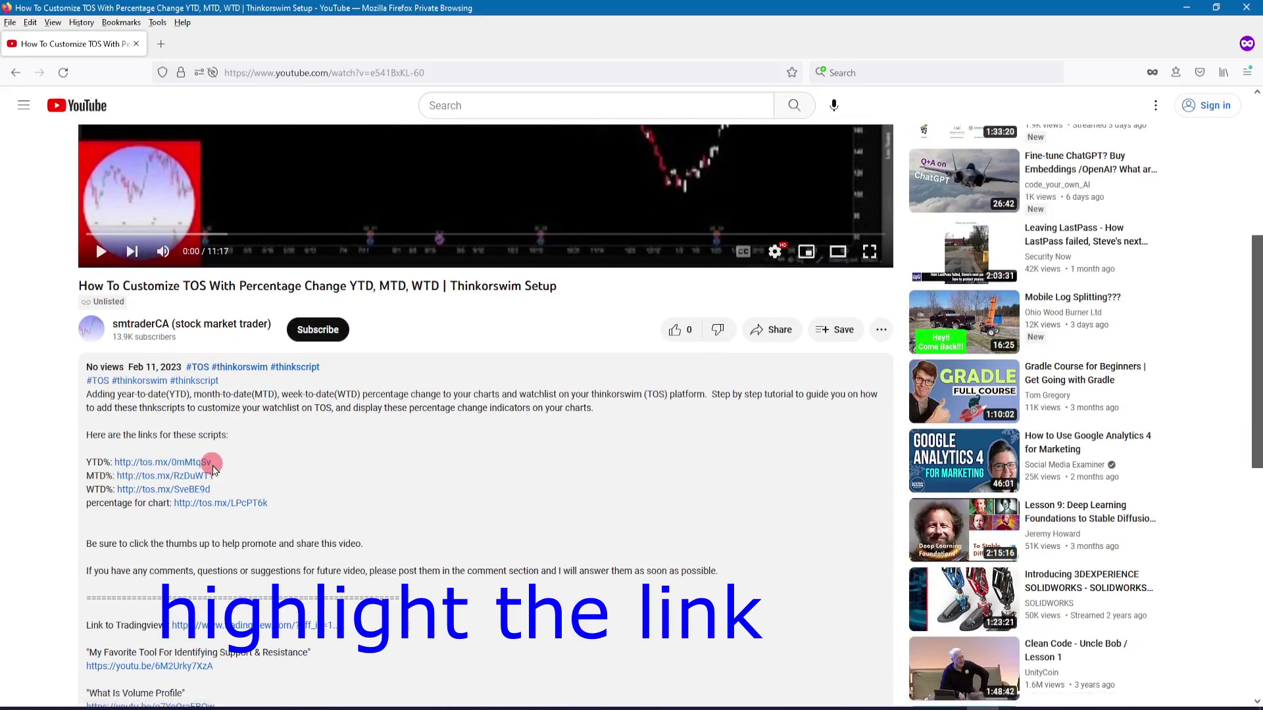
pyautogui.moveTo(212, 467); pyautogui.dragTo(117, 467)
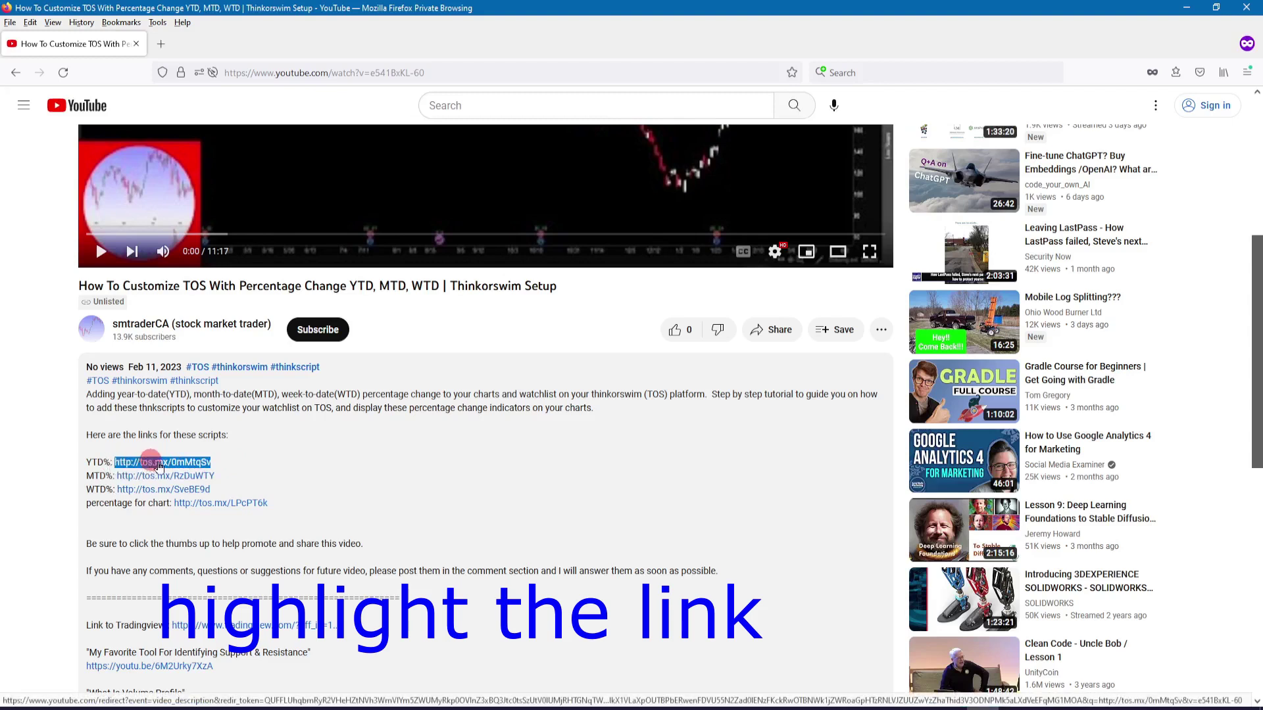
pyautogui.rightClick(181, 465)
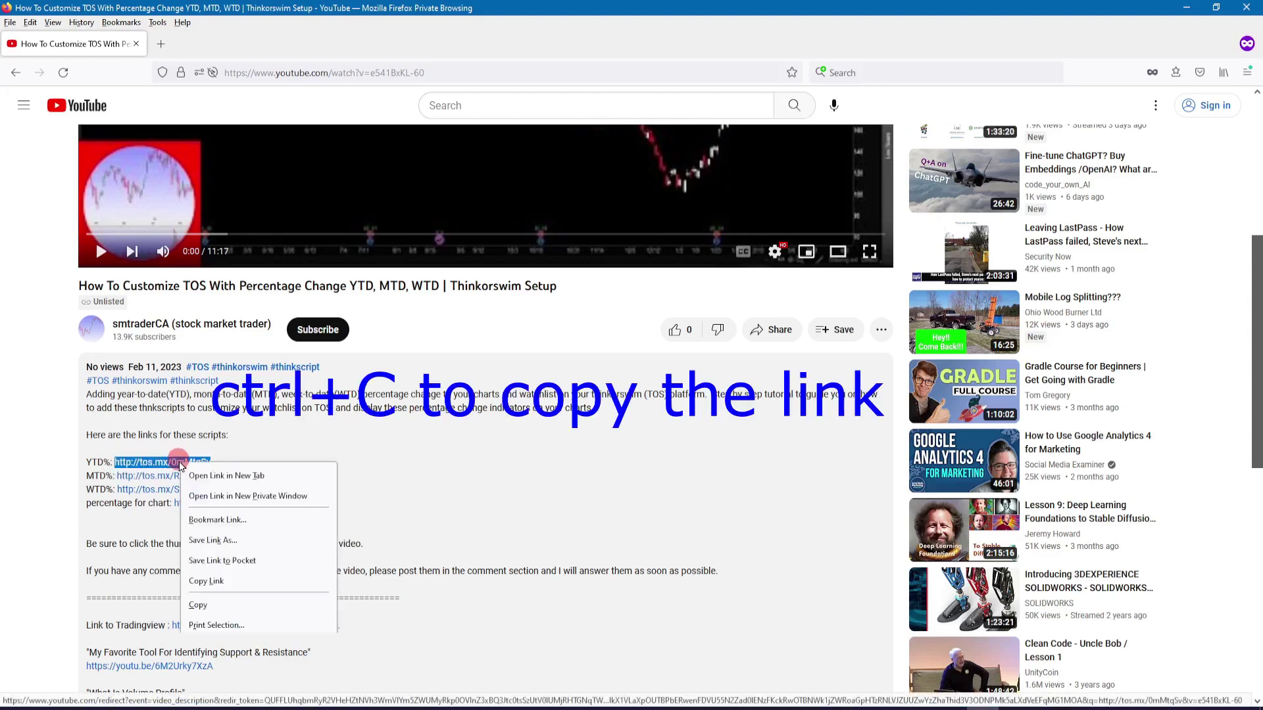
pyautogui.click(213, 612)
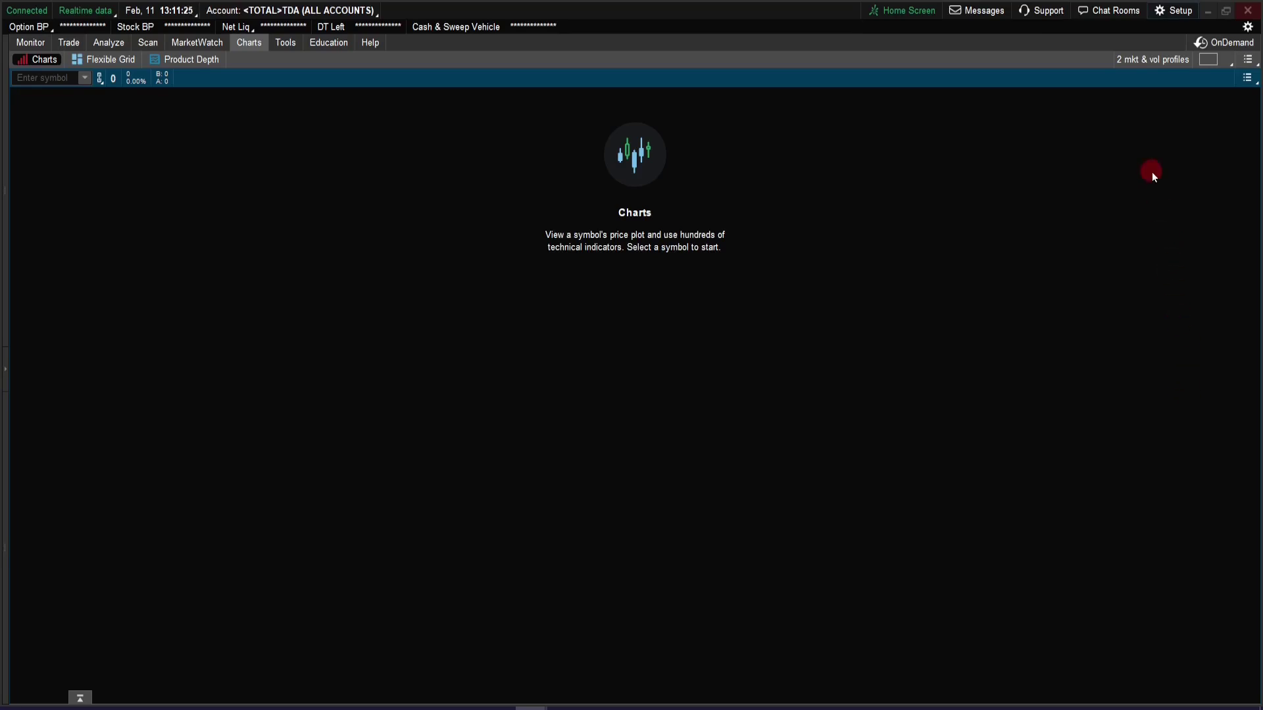
# Step: Paste the YTD% link into Open shared item, preview it and import sm_YTD%
pyautogui.click(1178, 13)
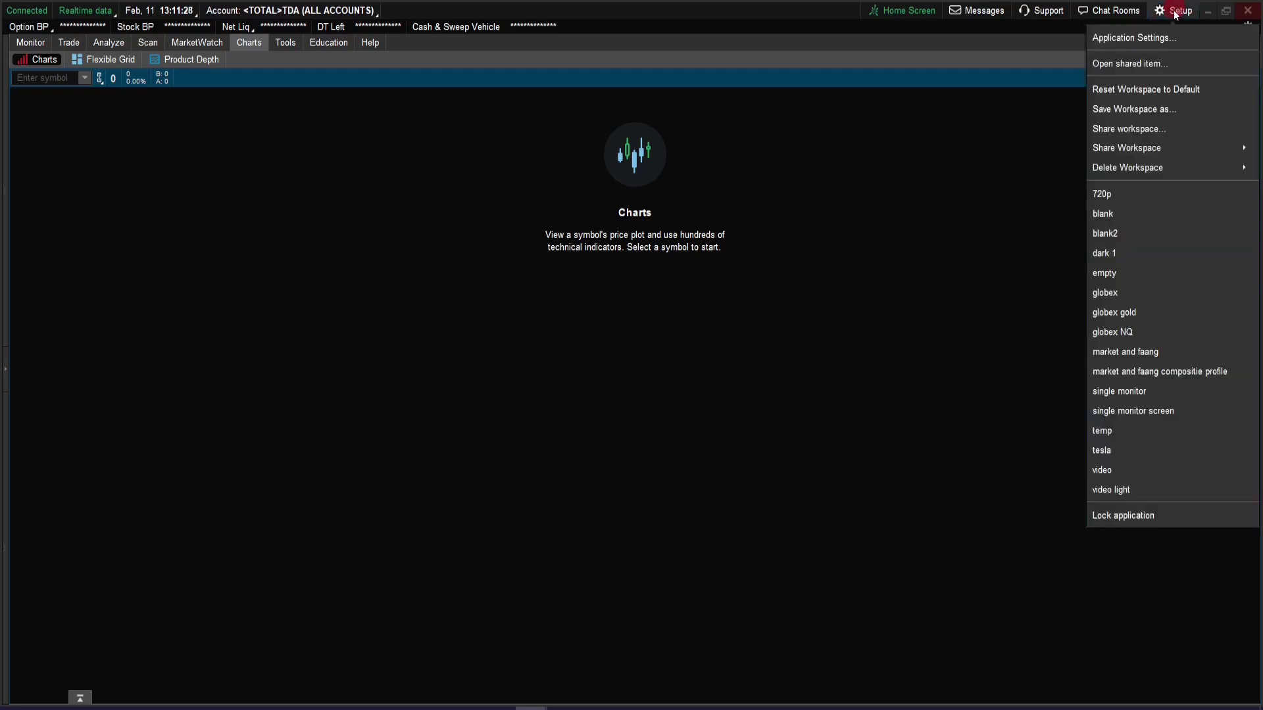
pyautogui.click(1123, 63)
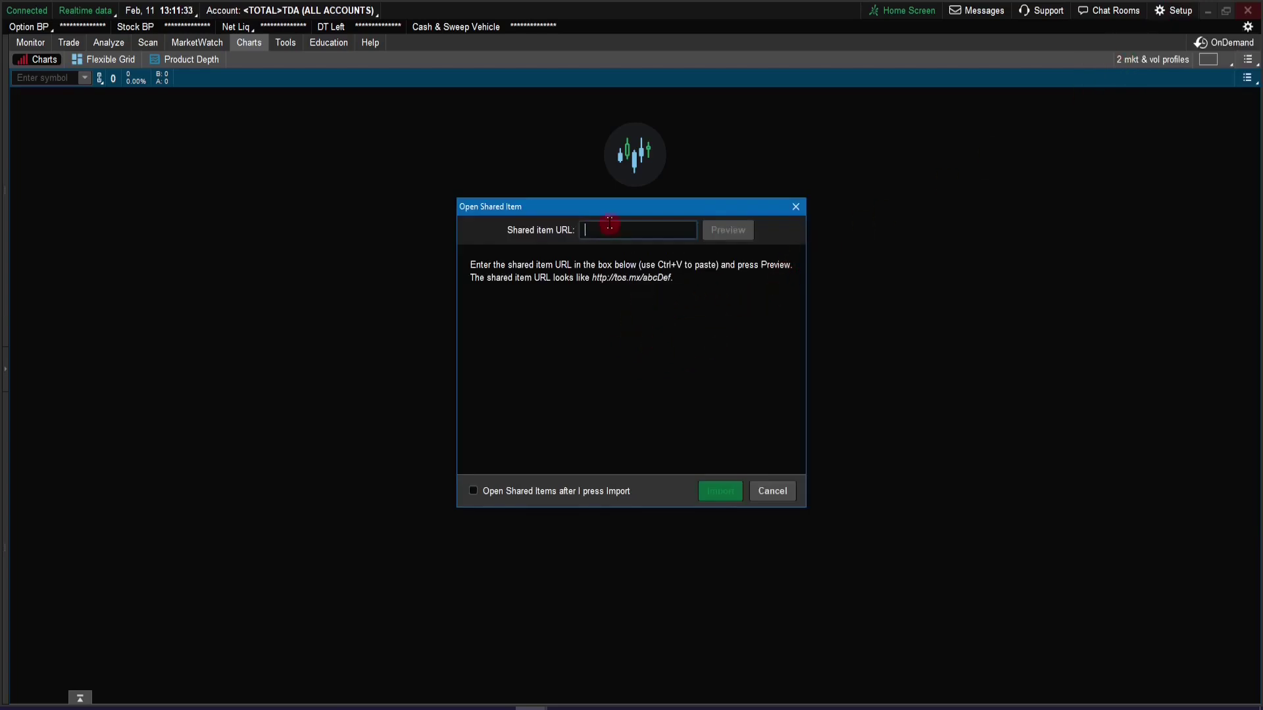
pyautogui.click(578, 237)
pyautogui.hotkey('ctrl', 'v')
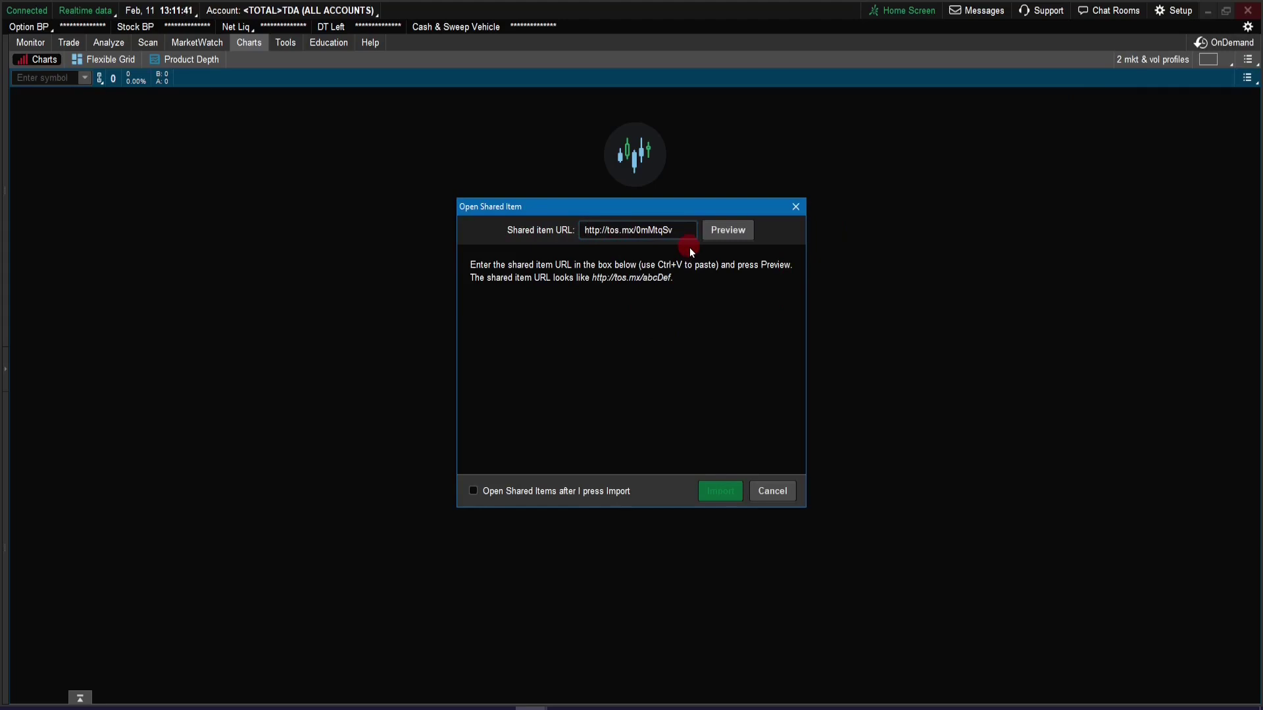
pyautogui.click(730, 230)
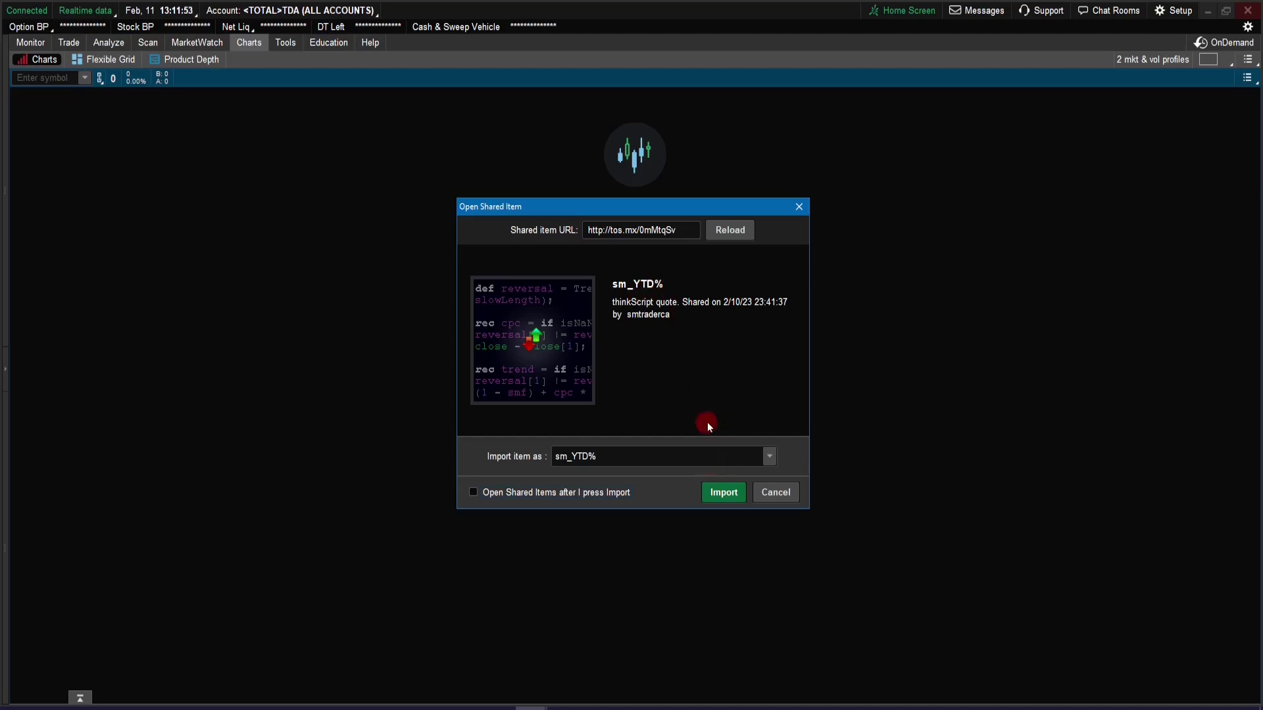
pyautogui.click(726, 493)
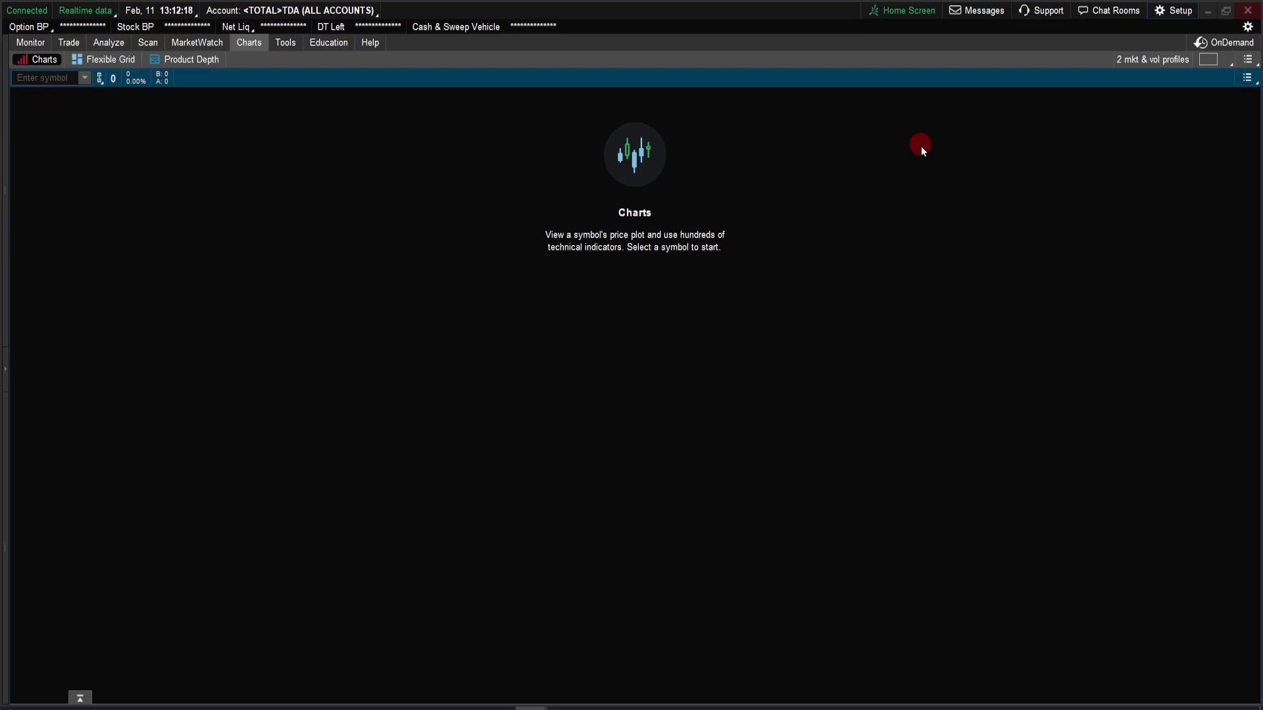
# Step: Copy the MTD% script link from the video description
pyautogui.moveTo(215, 476); pyautogui.dragTo(117, 480)
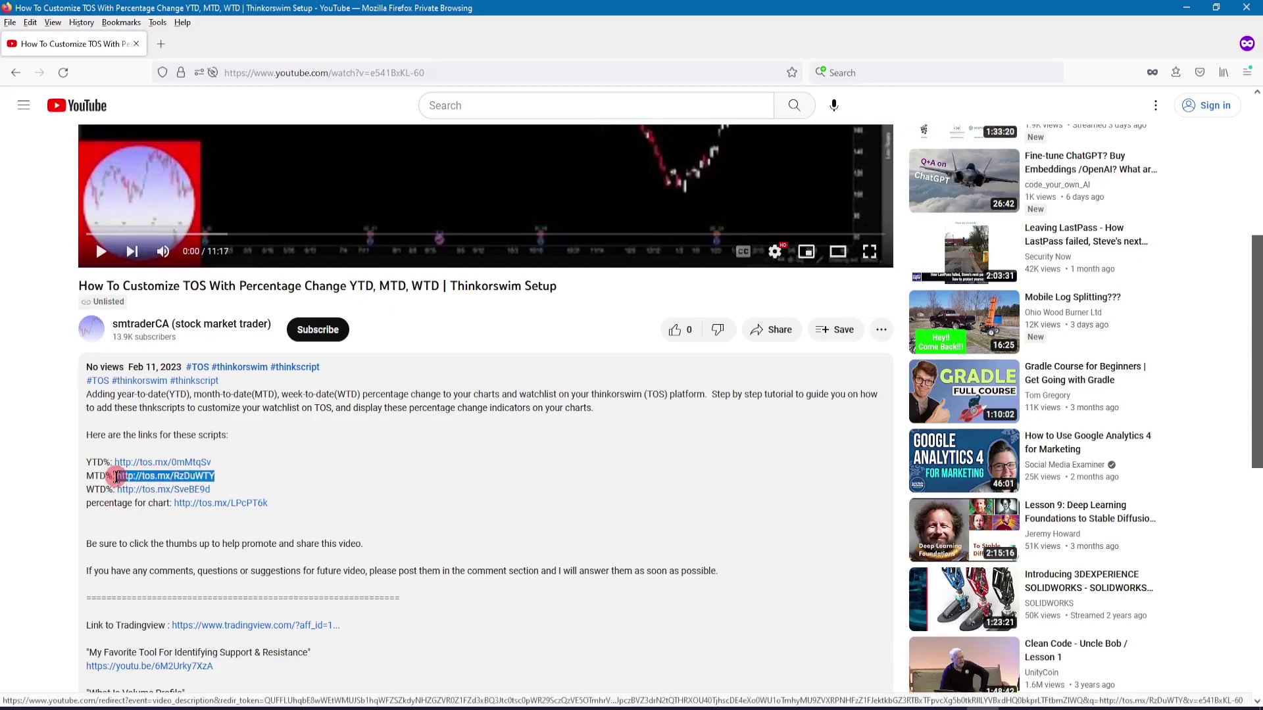
pyautogui.rightClick(155, 479)
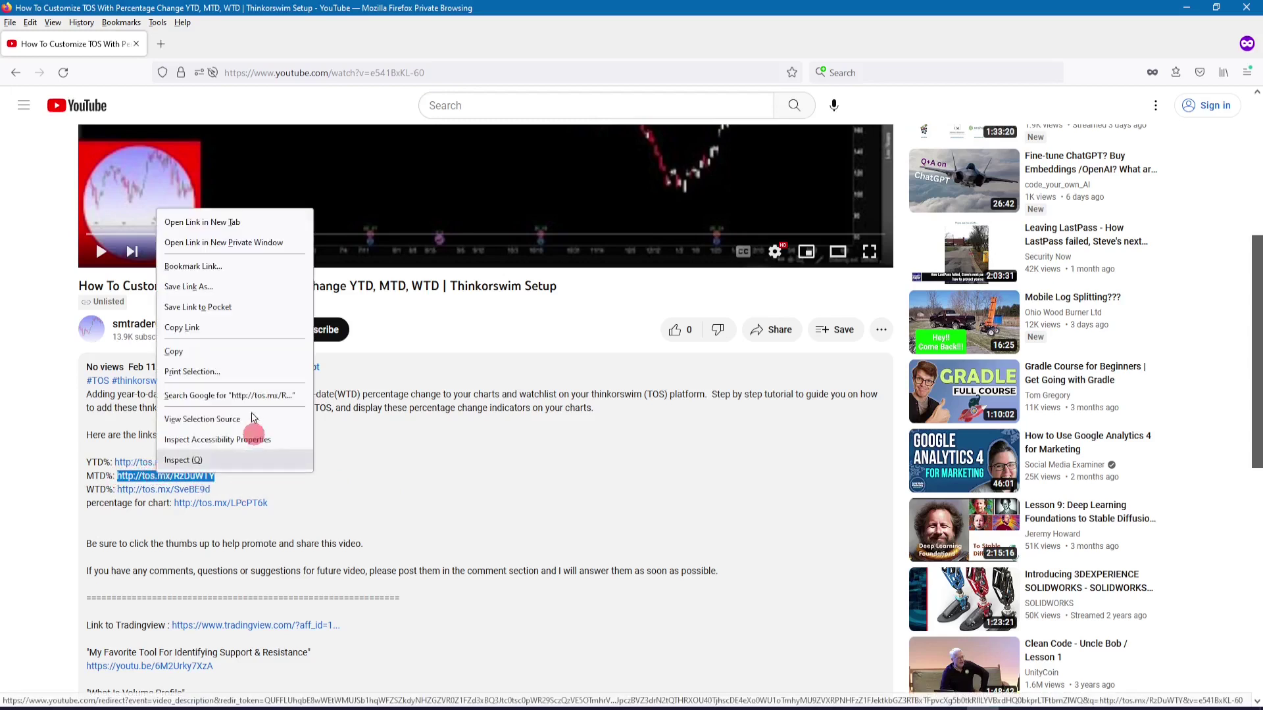
pyautogui.click(220, 351)
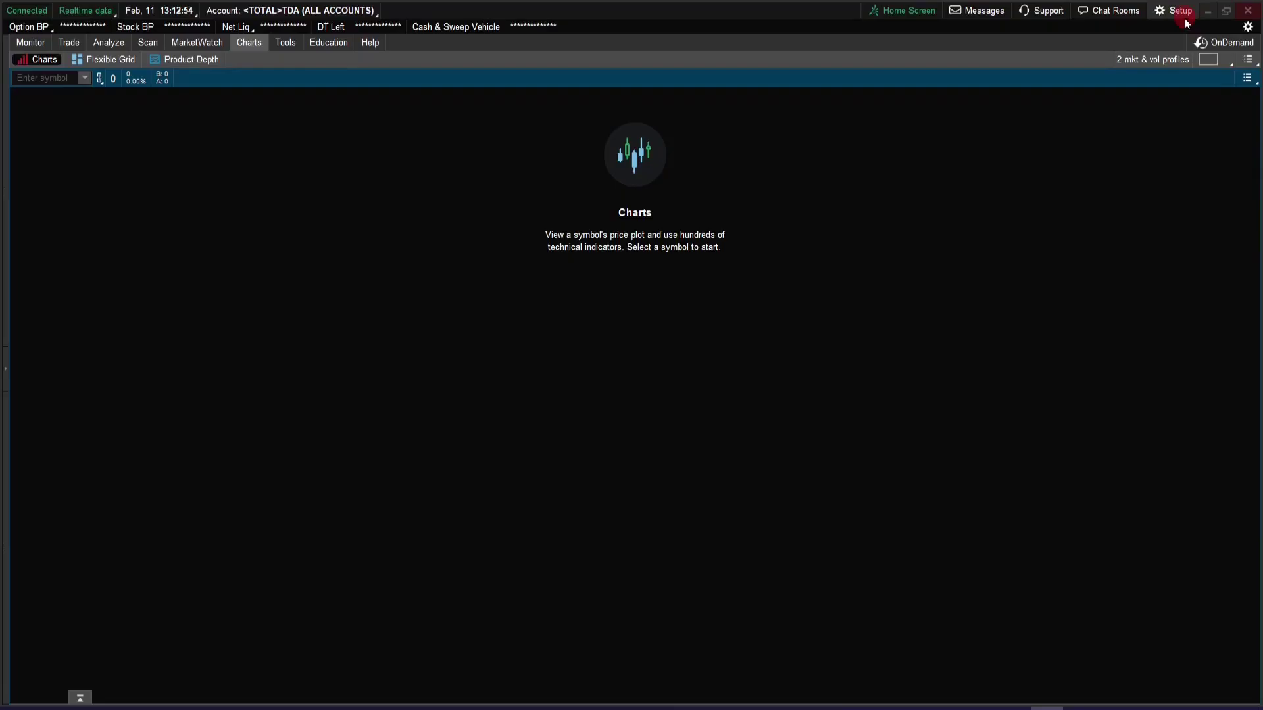
# Step: Import the shared sm_MTD% script from the pasted MTD% link
pyautogui.click(1181, 11)
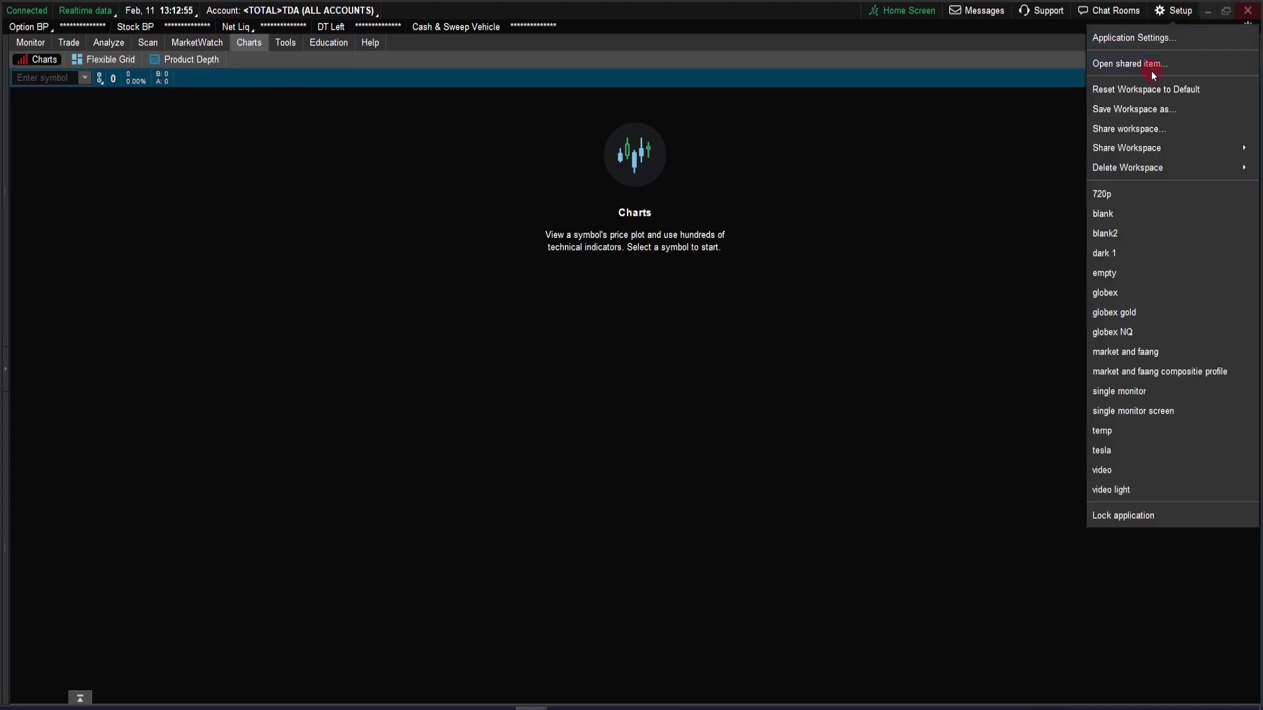
pyautogui.click(1139, 62)
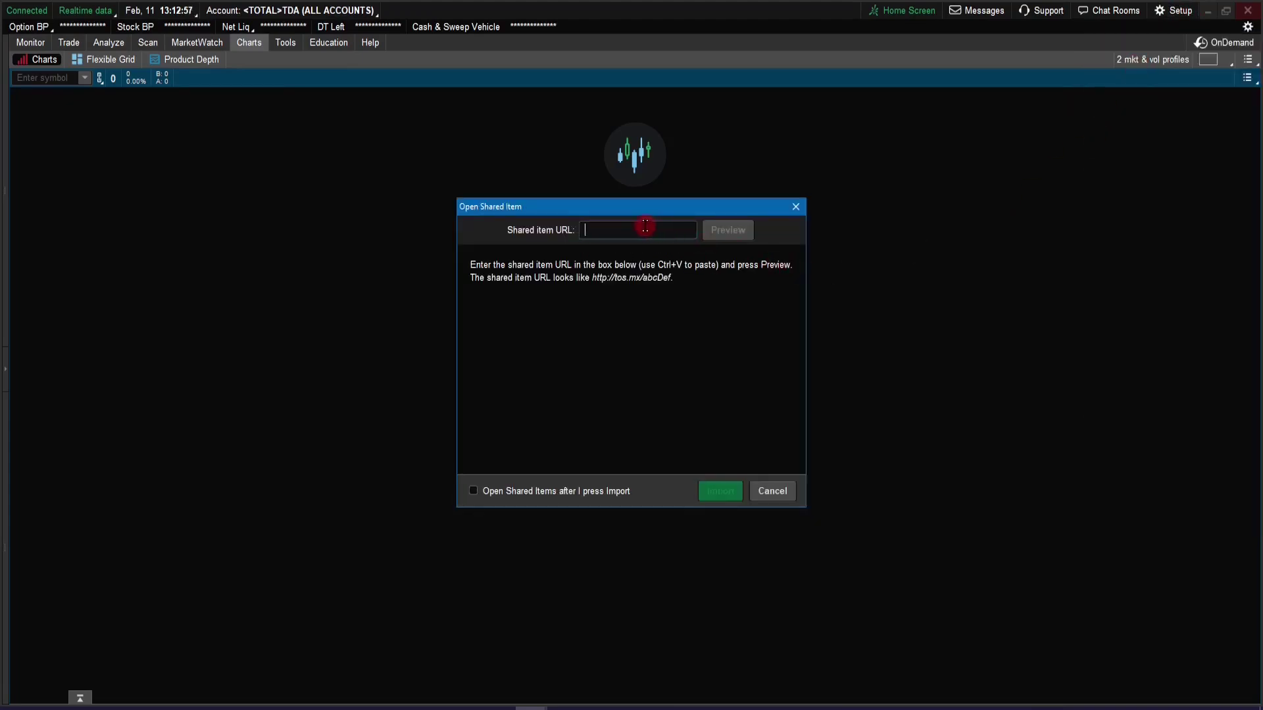
pyautogui.hotkey('ctrl', 'v')
pyautogui.click(730, 229)
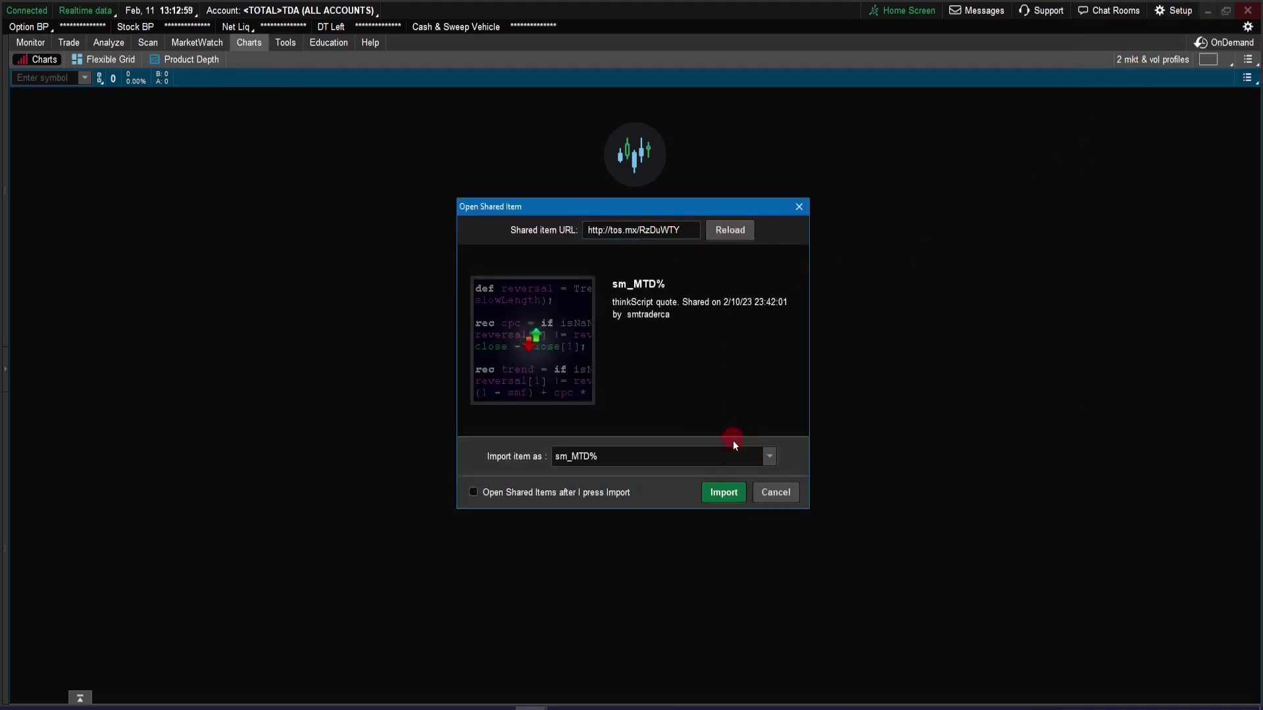
pyautogui.click(724, 491)
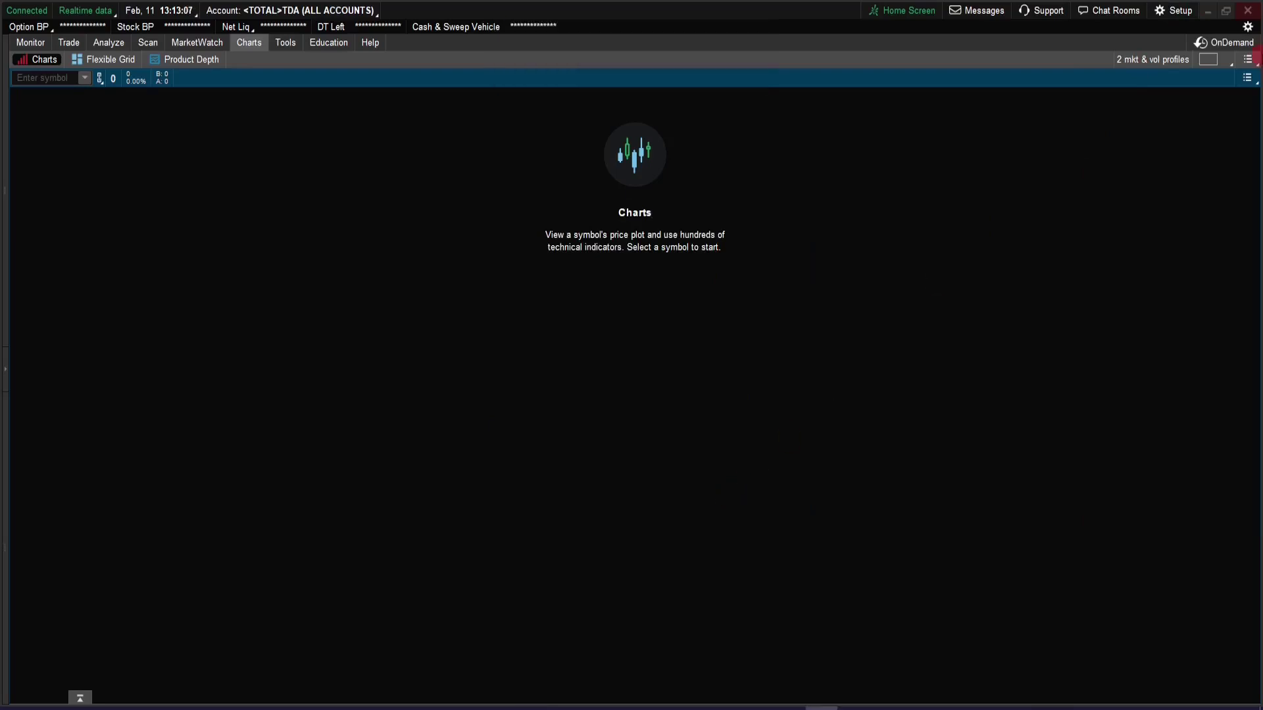
# Step: Copy the WTD% script link from the video description
pyautogui.hotkey('alt', 'Tab')
pyautogui.moveTo(214, 492); pyautogui.dragTo(116, 492)
pyautogui.hotkey('ctrl', 'c')
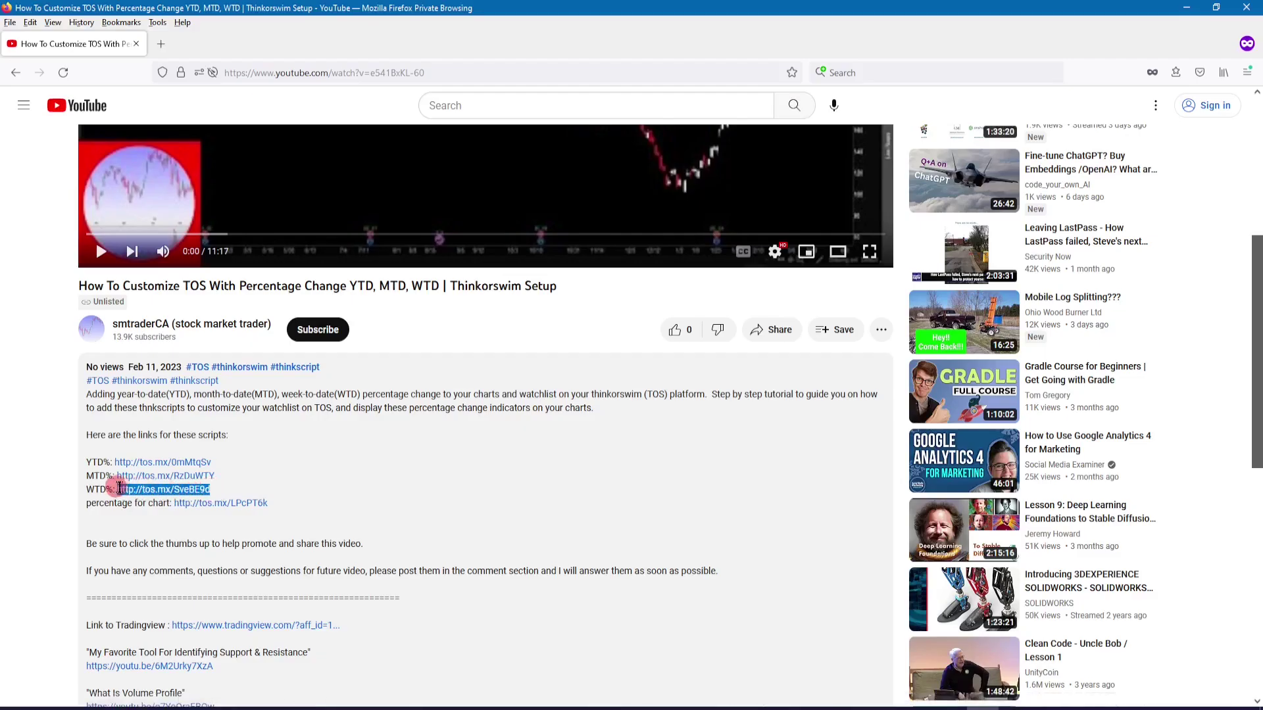
pyautogui.rightClick(184, 492)
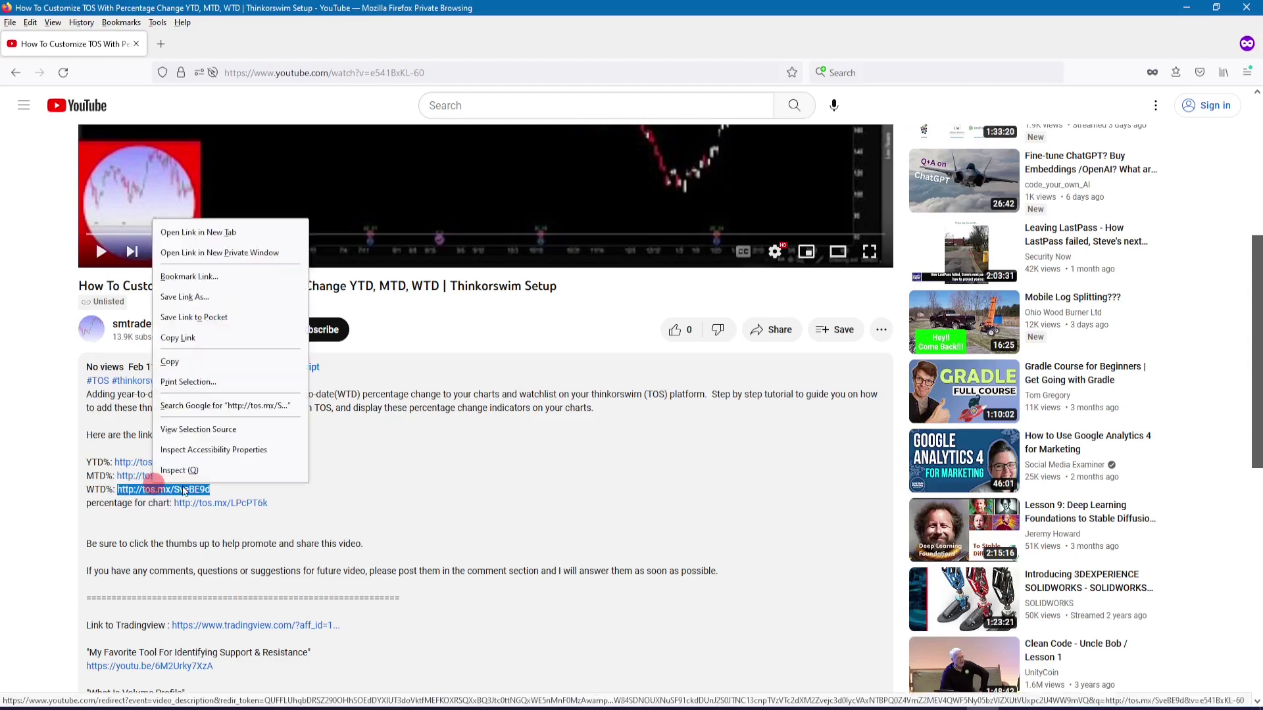
pyautogui.click(211, 361)
pyautogui.hotkey('alt', 'Tab')
# Step: Import the shared sm_WTD% script from the pasted WTD% link
pyautogui.click(1174, 11)
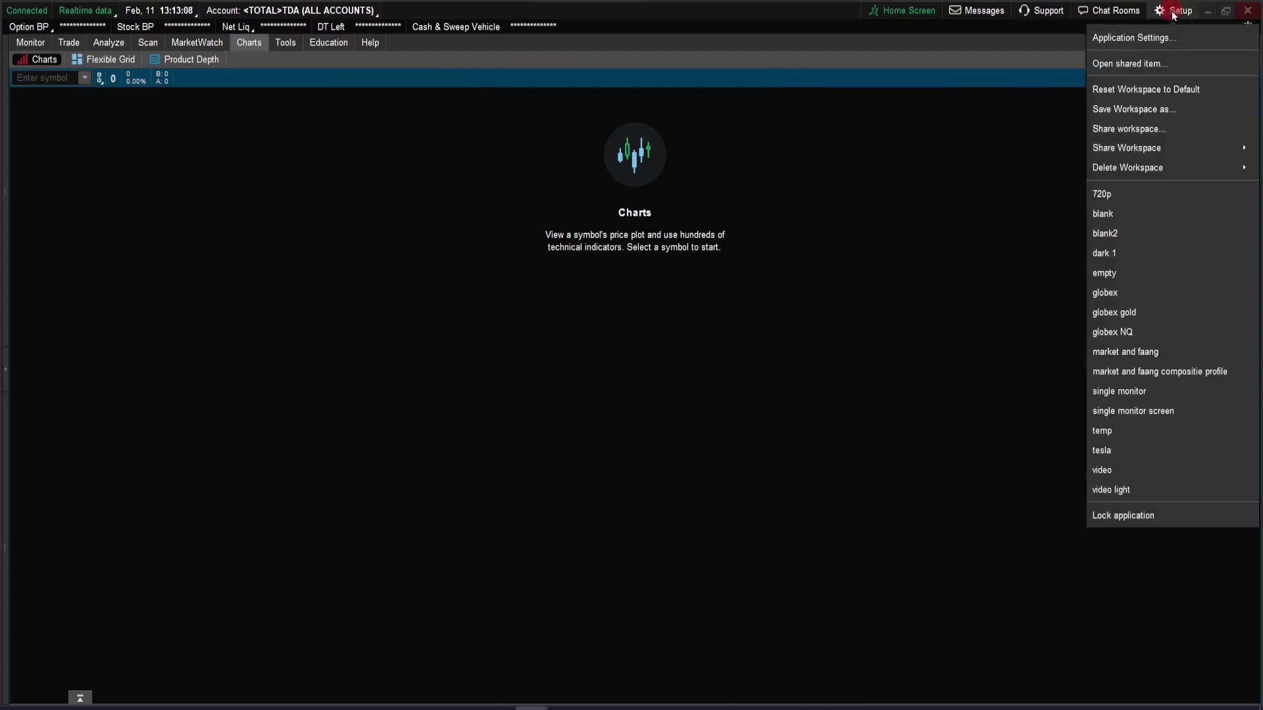
pyautogui.click(1116, 63)
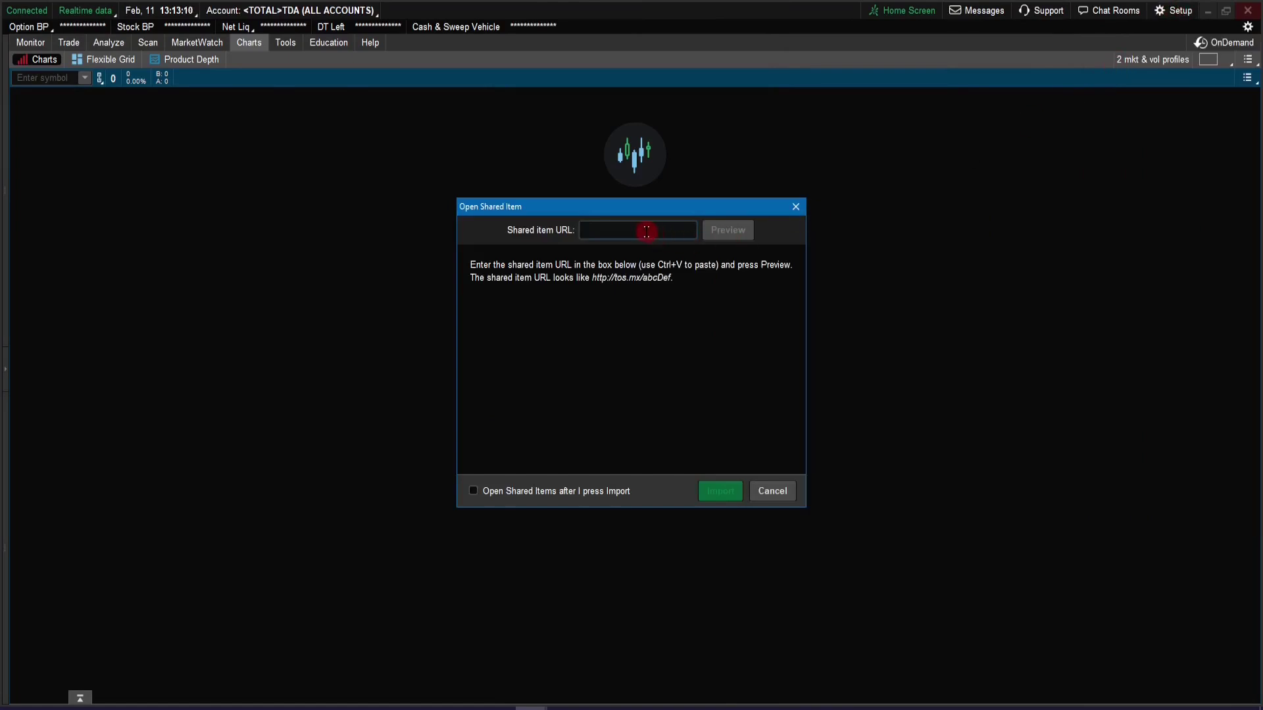
pyautogui.hotkey('ctrl', 'v')
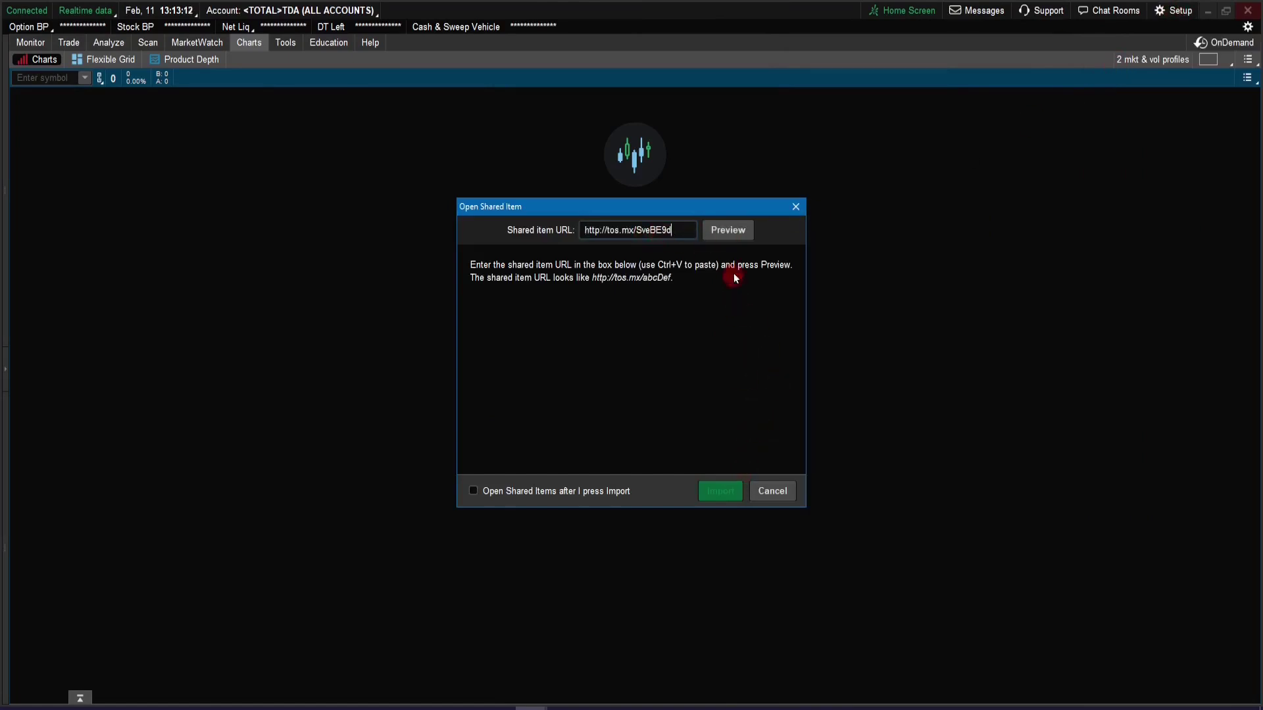
pyautogui.click(724, 229)
pyautogui.click(723, 492)
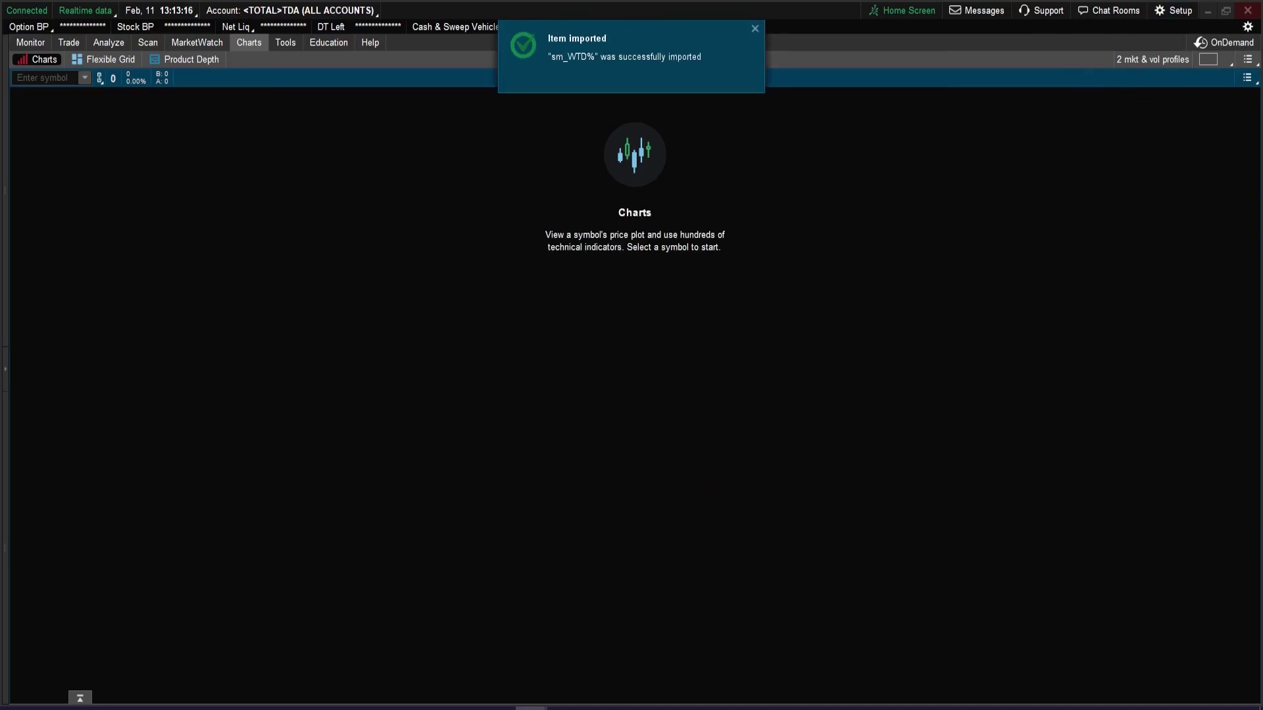
# Step: Copy the percentage-for-chart script link from the video description
pyautogui.hotkey('alt', 'Tab')
pyautogui.moveTo(268, 504); pyautogui.dragTo(172, 509)
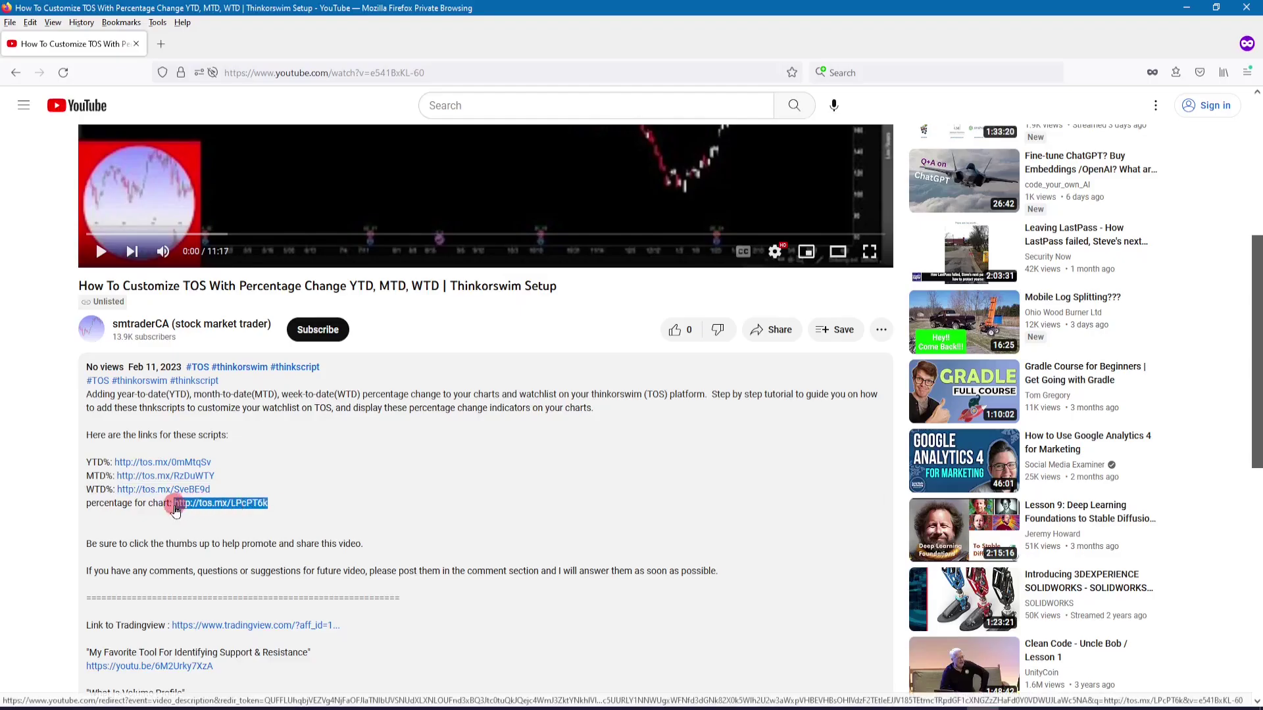
pyautogui.rightClick(230, 508)
pyautogui.click(304, 376)
pyautogui.hotkey('alt', 'Tab')
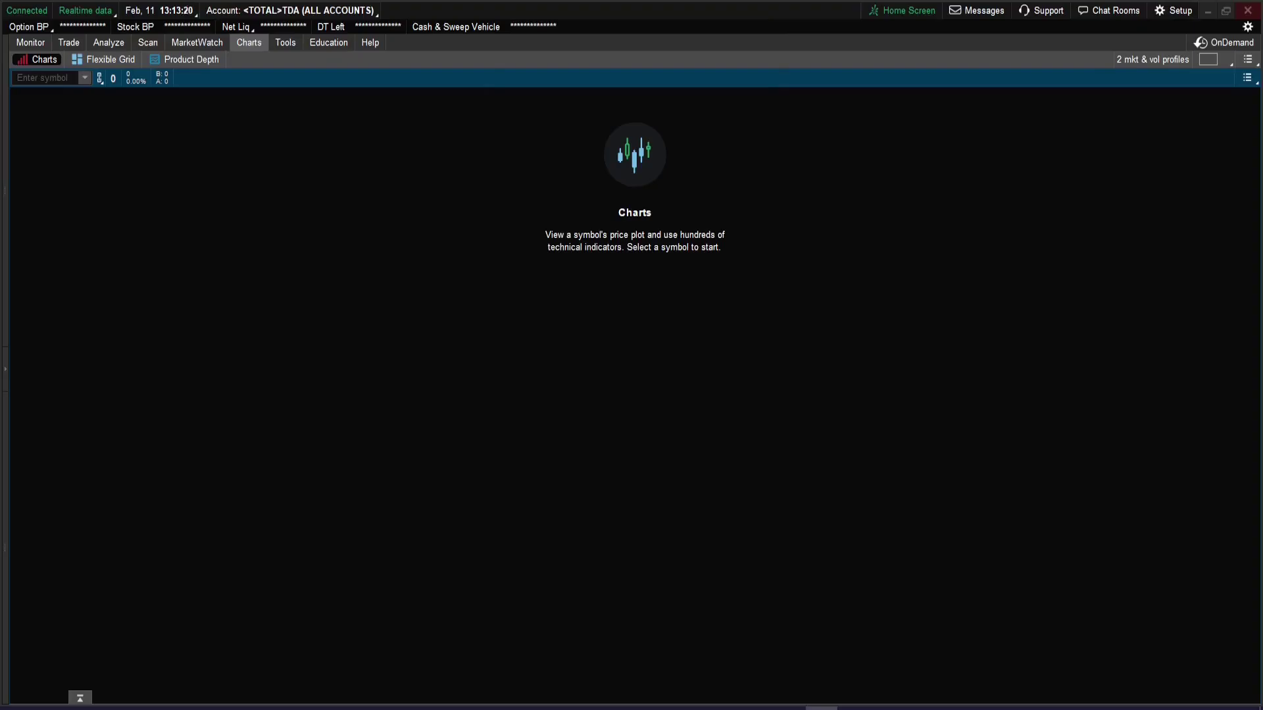
# Step: Preview the shared sm_change% study and import it renamed as sm_change_
pyautogui.click(1173, 15)
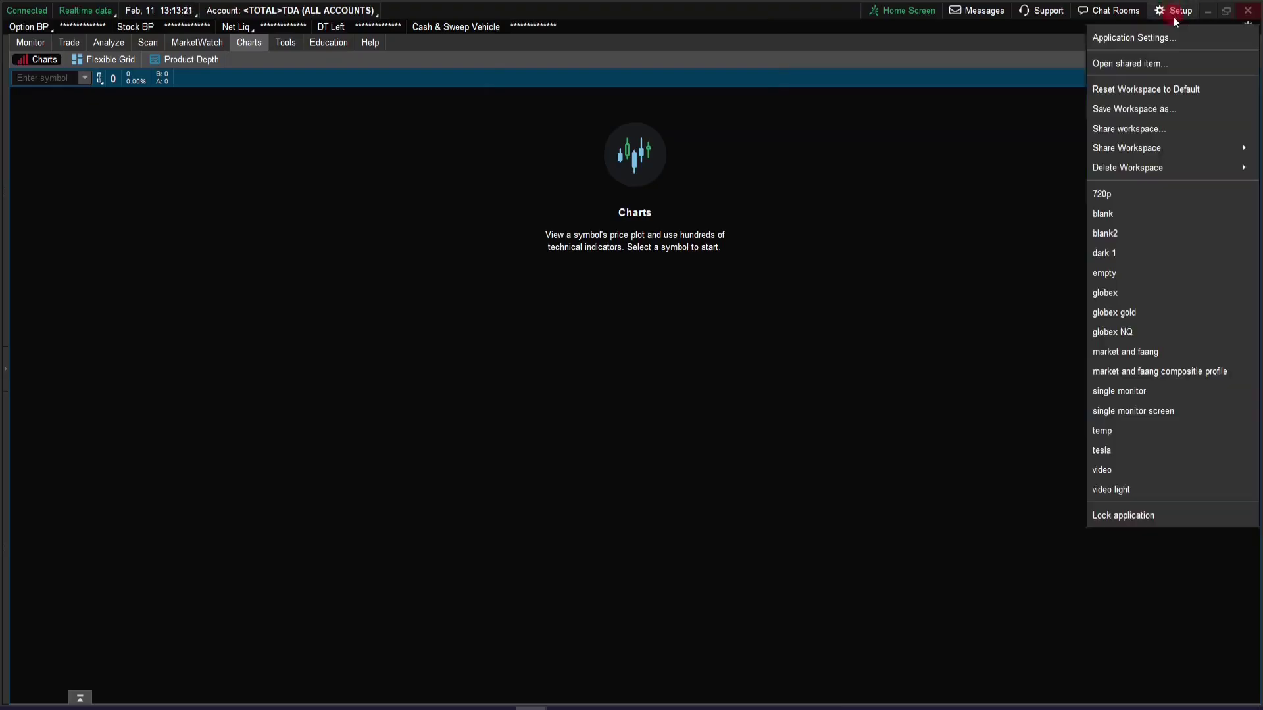
pyautogui.click(1130, 63)
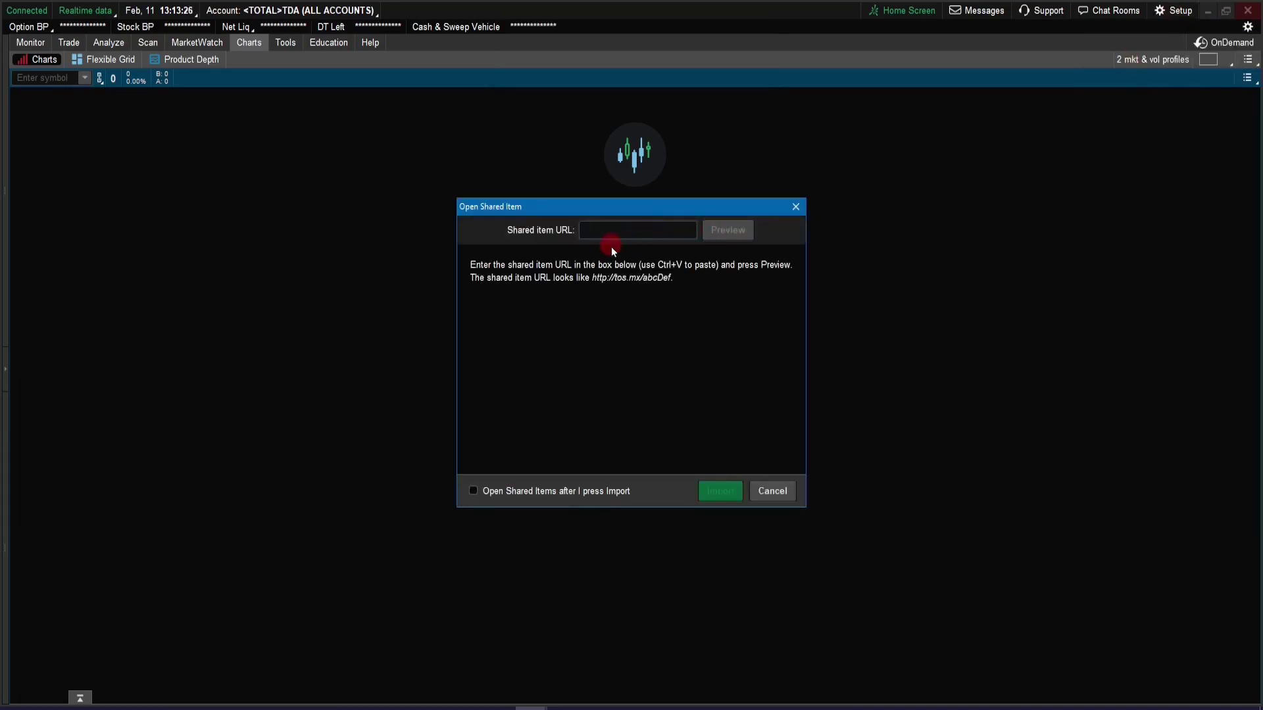
pyautogui.hotkey('ctrl', 'v')
pyautogui.click(729, 229)
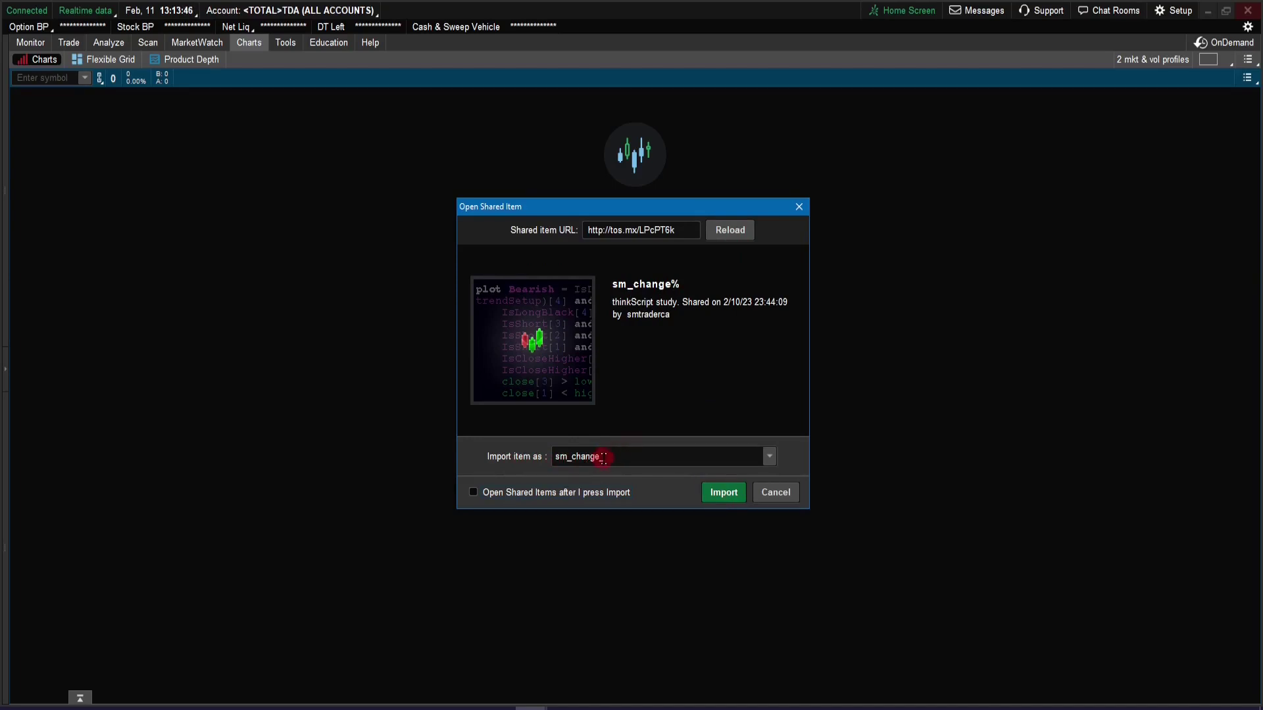
pyautogui.moveTo(602, 456); pyautogui.dragTo(619, 457)
pyautogui.press('BackSpace')
pyautogui.write('%')
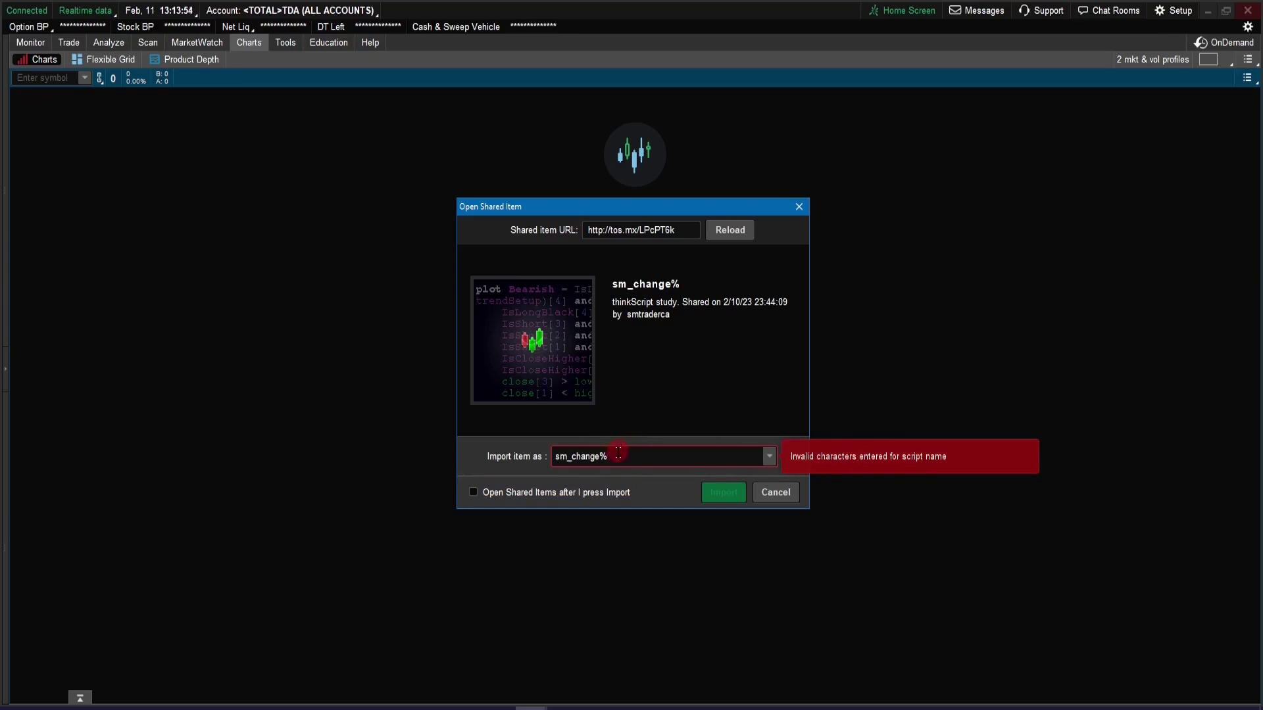
pyautogui.press('BackSpace')
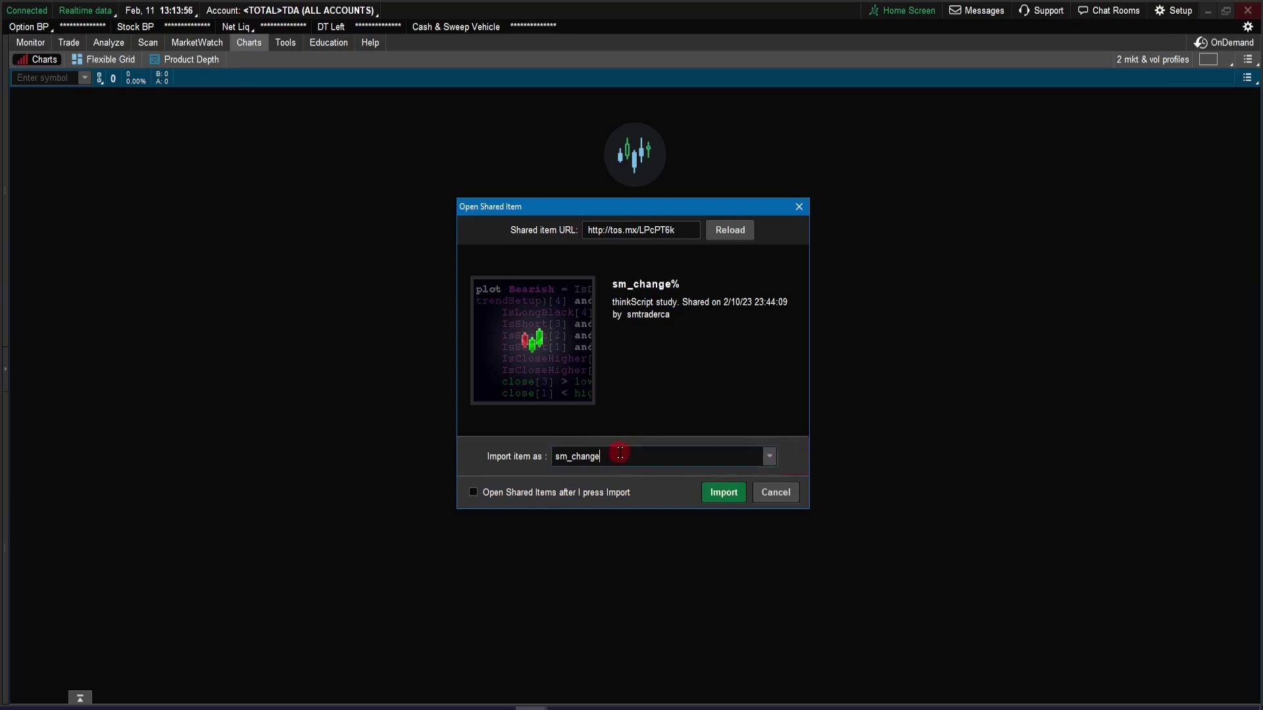
pyautogui.write('_')
pyautogui.click(723, 493)
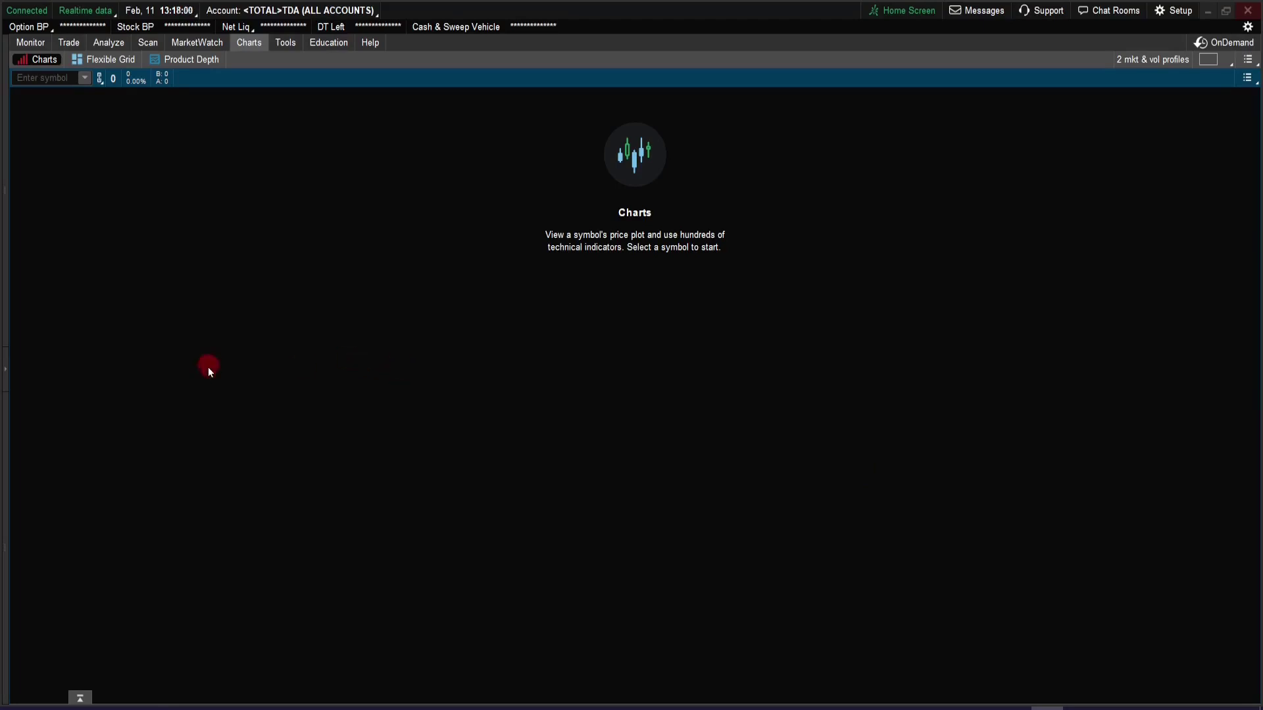
# Step: Add a Watchlist gadget to the sidebar and detach it into a window at the chart centre
pyautogui.click(6, 370)
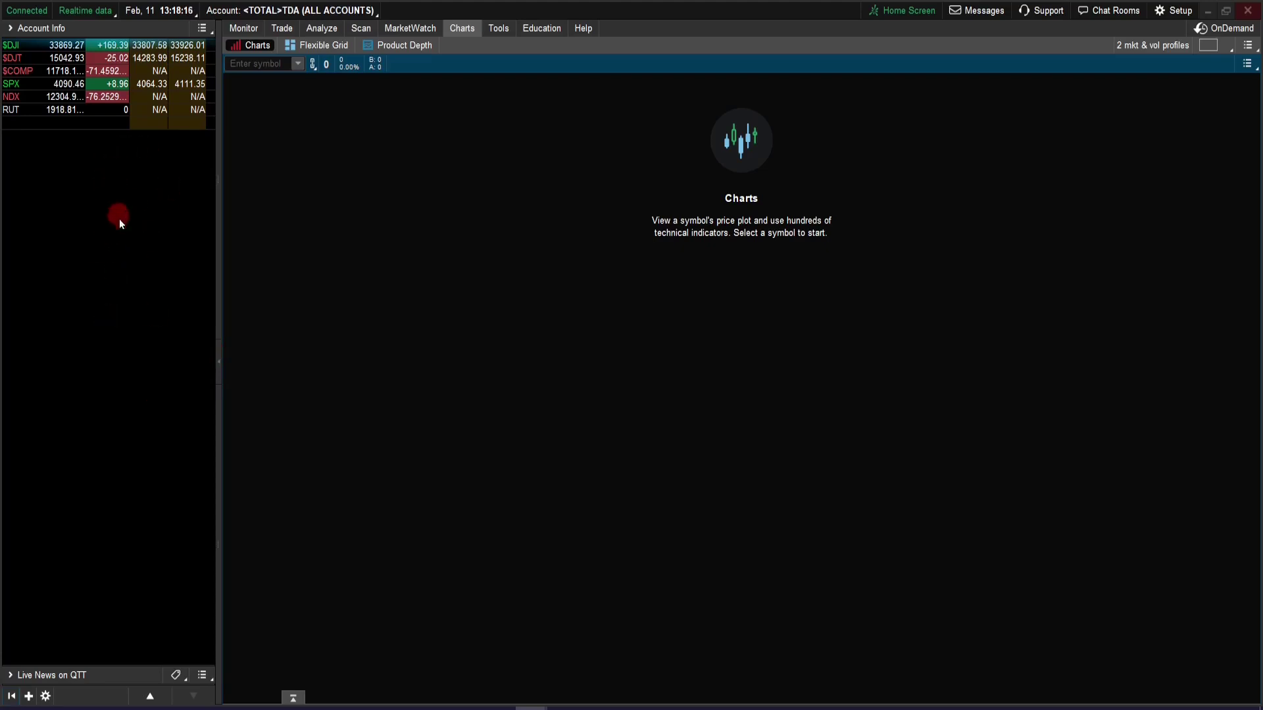
pyautogui.click(29, 696)
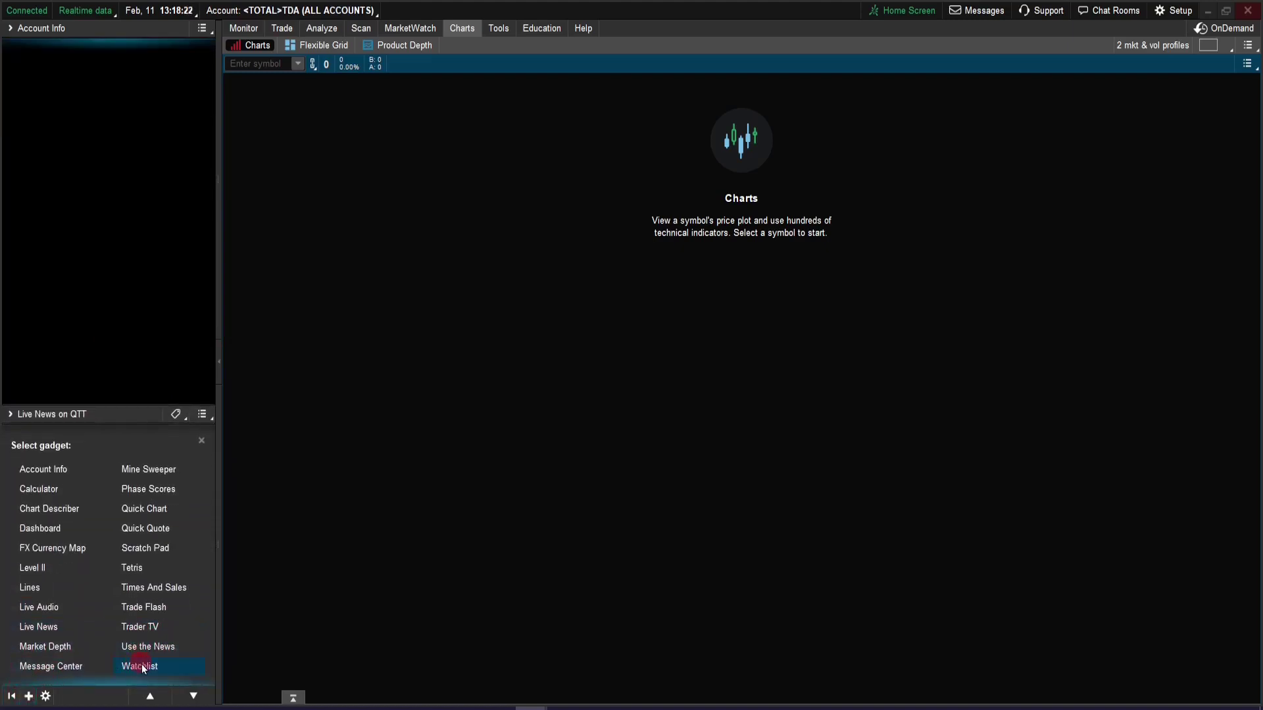
pyautogui.click(141, 665)
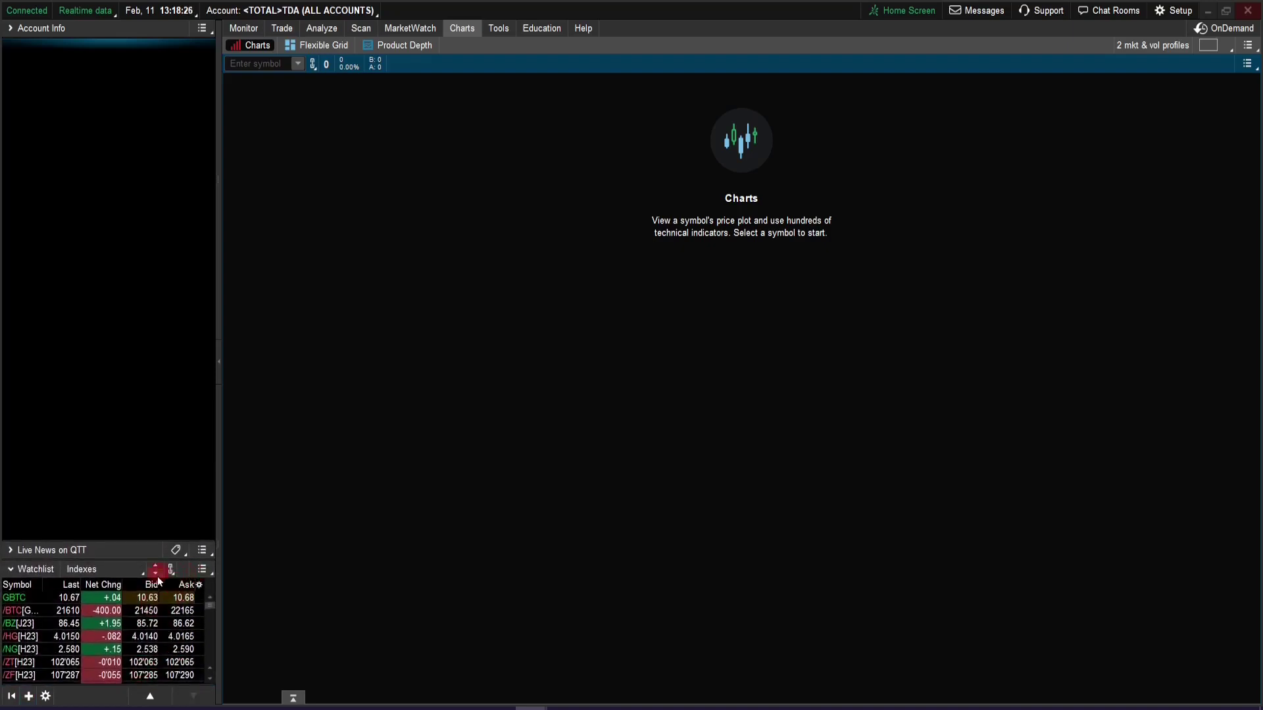
pyautogui.click(202, 569)
pyautogui.click(204, 395)
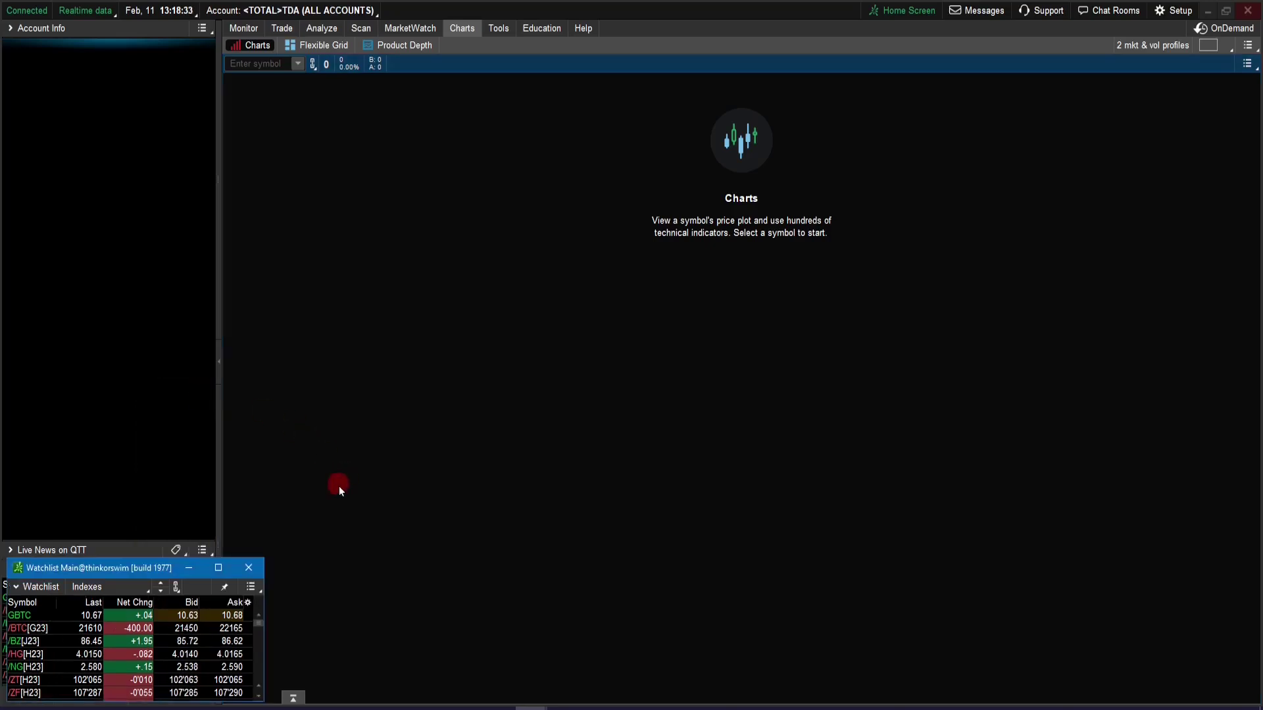
pyautogui.moveTo(144, 572); pyautogui.dragTo(757, 284)
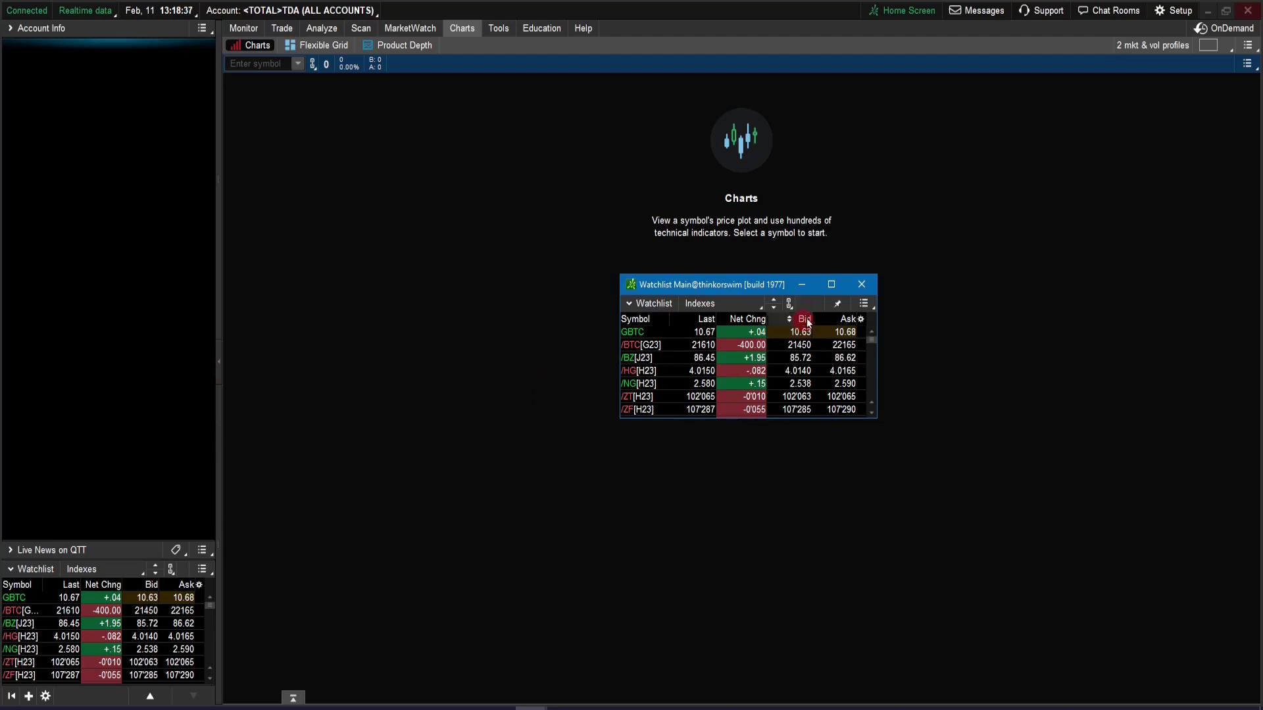
# Step: Pin the watchlist window on top, collapse the sidebar and shift the window slightly left
pyautogui.click(838, 303)
pyautogui.click(287, 336)
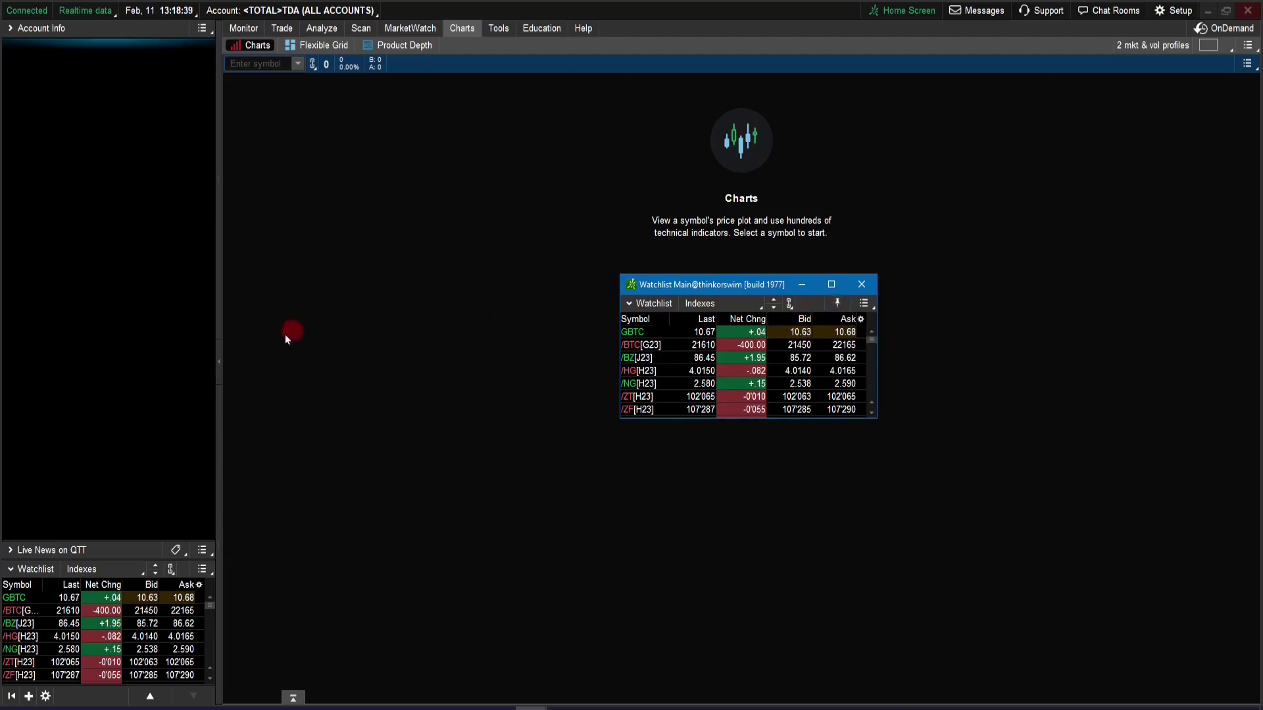
pyautogui.click(219, 361)
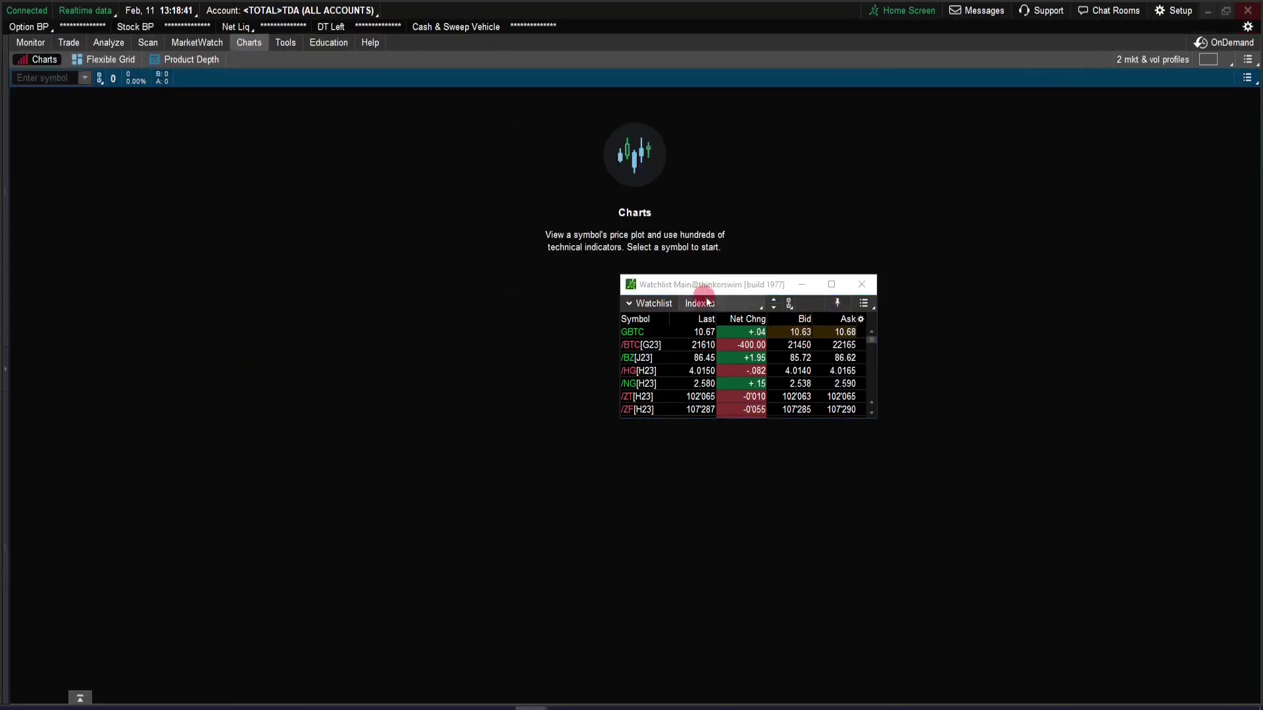
pyautogui.moveTo(746, 281); pyautogui.dragTo(629, 294)
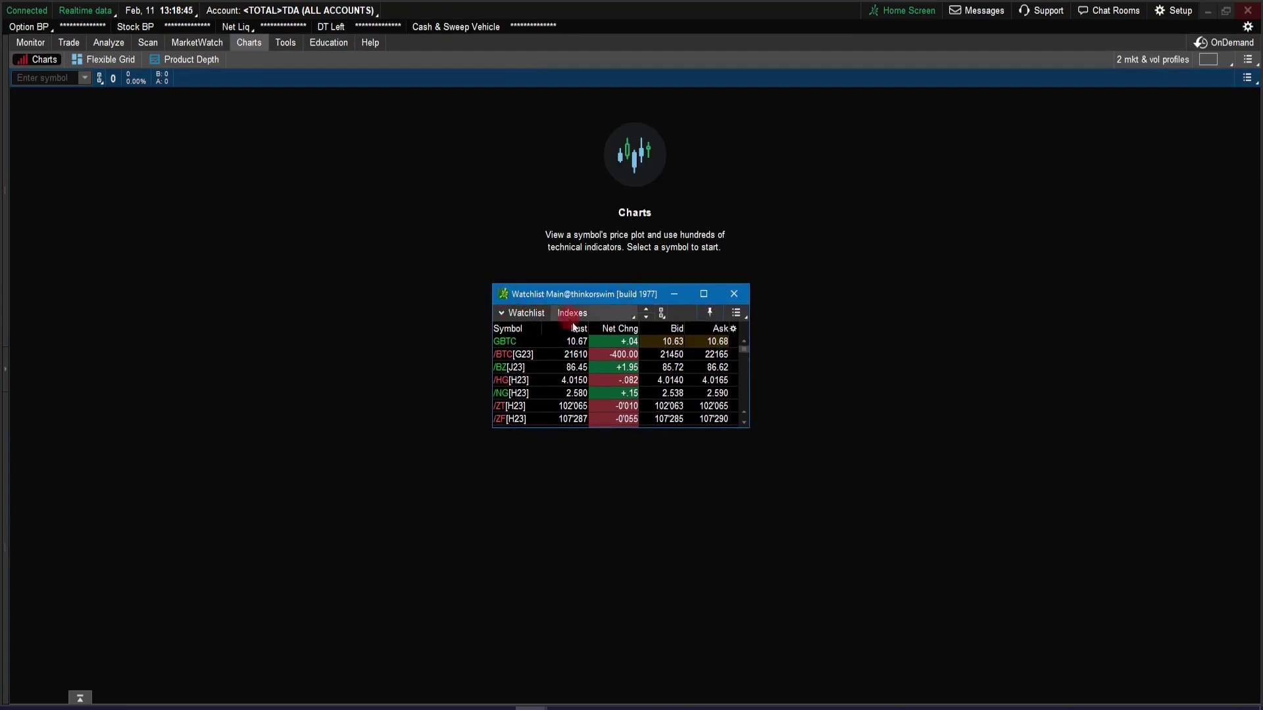
pyautogui.click(594, 316)
pyautogui.click(632, 313)
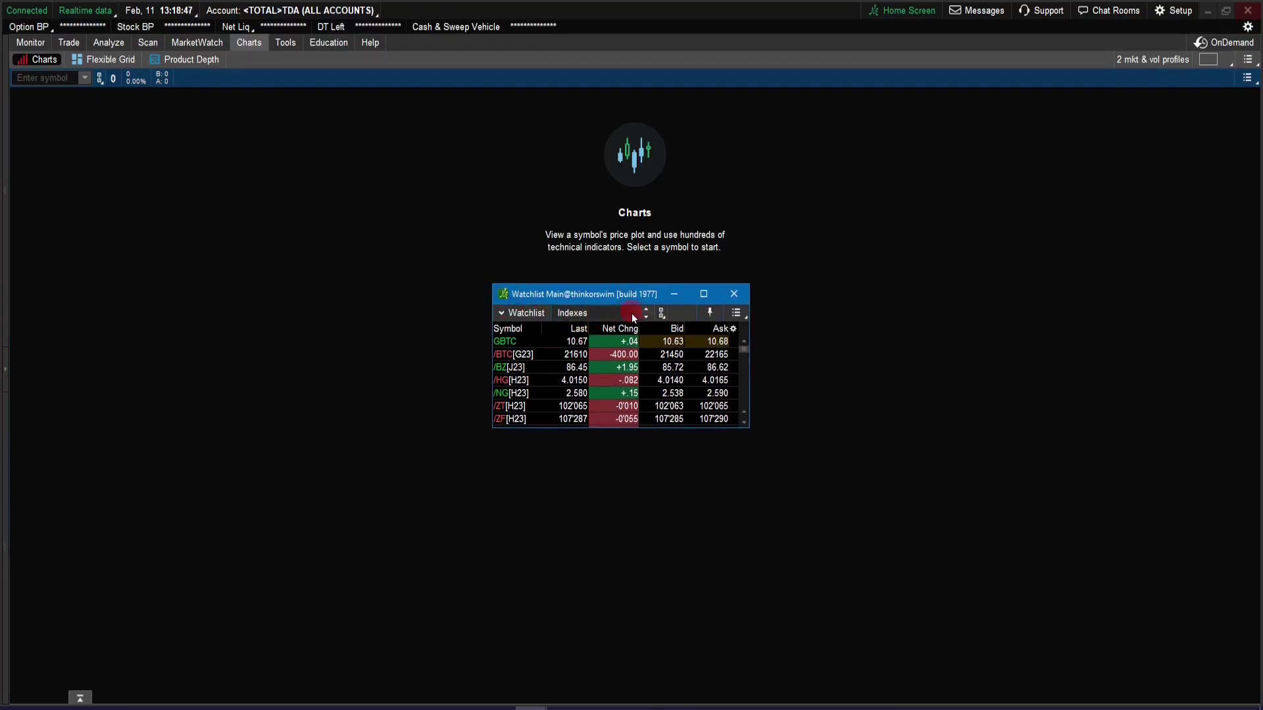
# Step: Show the DOW JONES INDUSTRIAL AVERAGE list and resize the window to fit every stock
pyautogui.moveTo(626, 168)
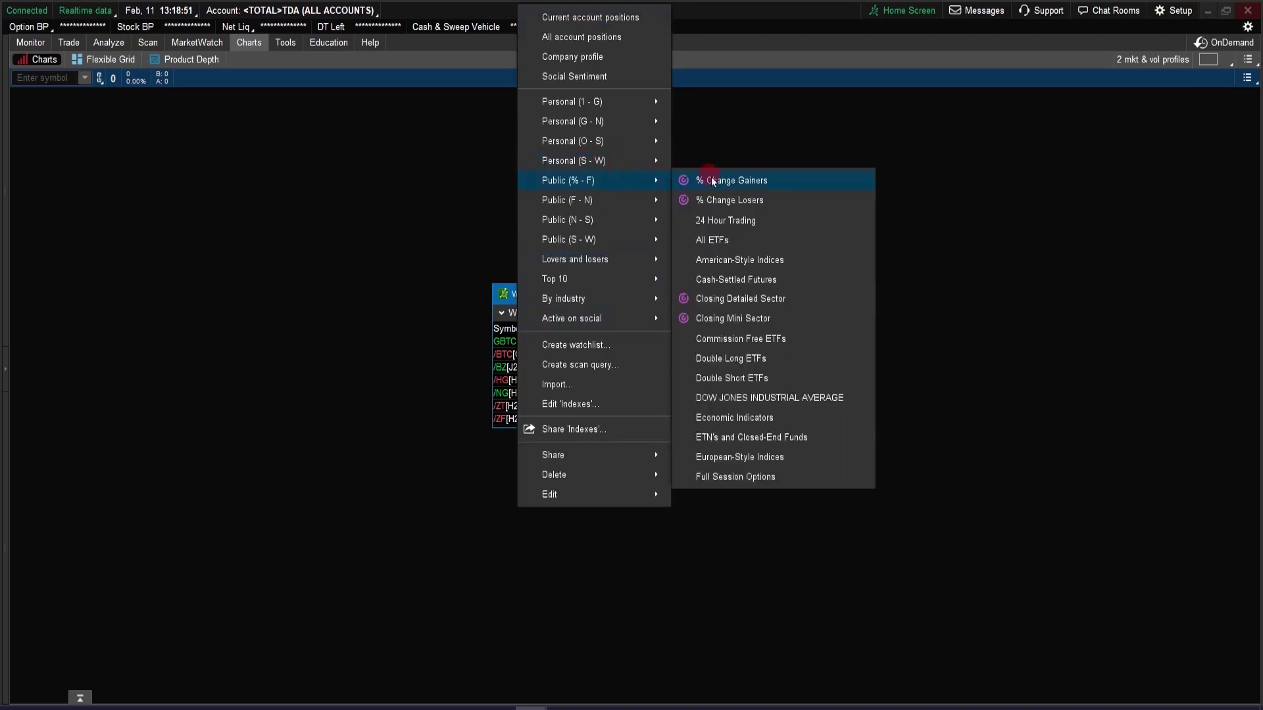
pyautogui.click(768, 397)
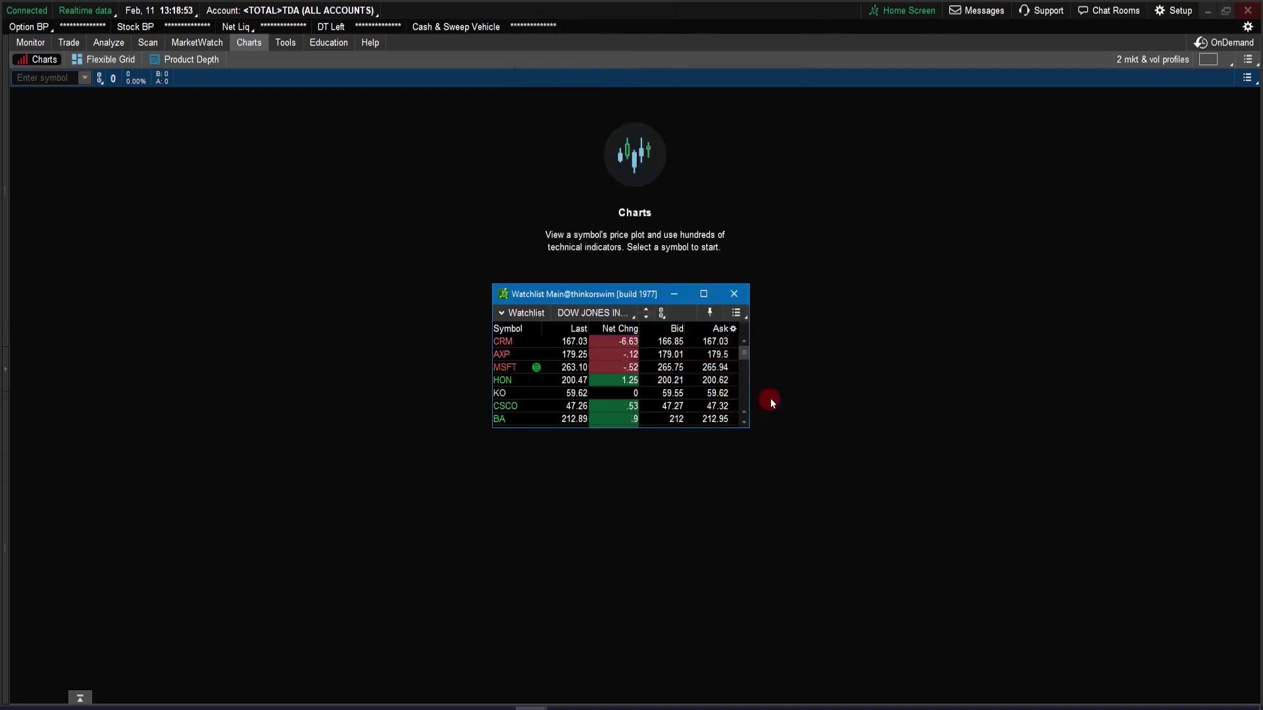
pyautogui.moveTo(649, 428); pyautogui.dragTo(649, 657)
pyautogui.moveTo(608, 294); pyautogui.dragTo(608, 177)
pyautogui.moveTo(605, 538); pyautogui.dragTo(611, 638)
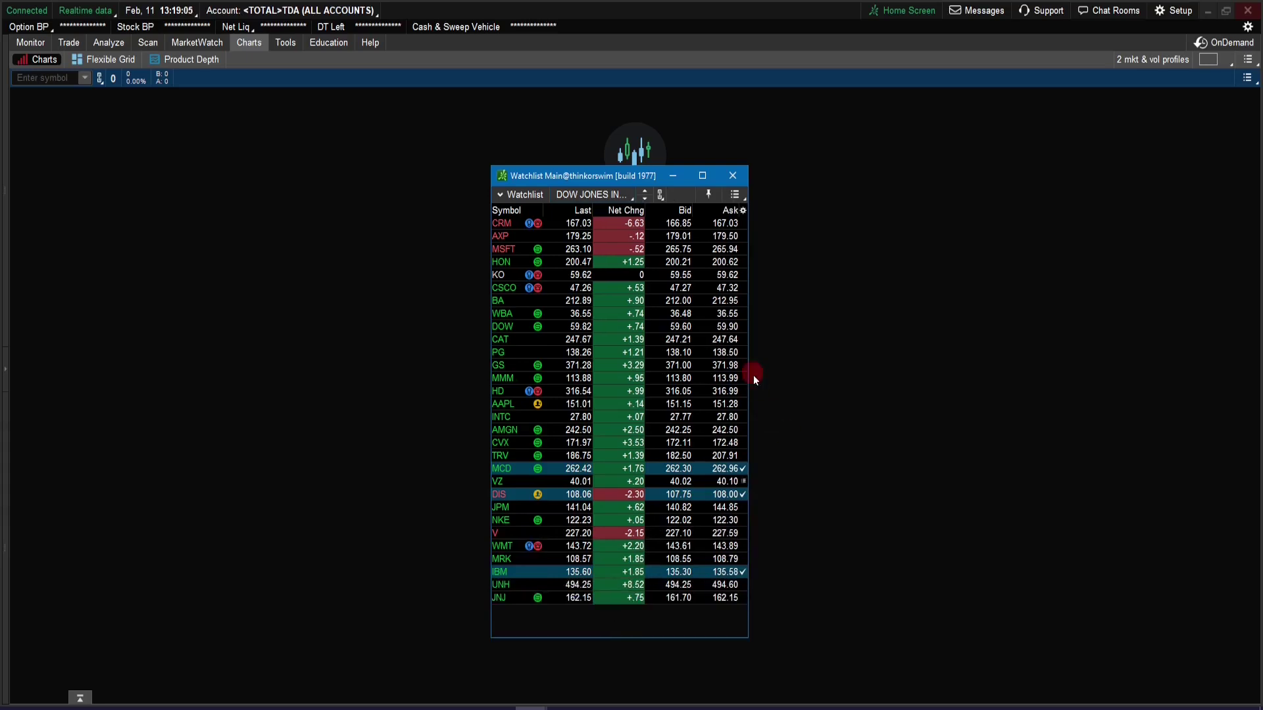
# Step: Customize the watchlist columns, searching 'sm_ytd' to add the sm_YTD% column
pyautogui.click(743, 211)
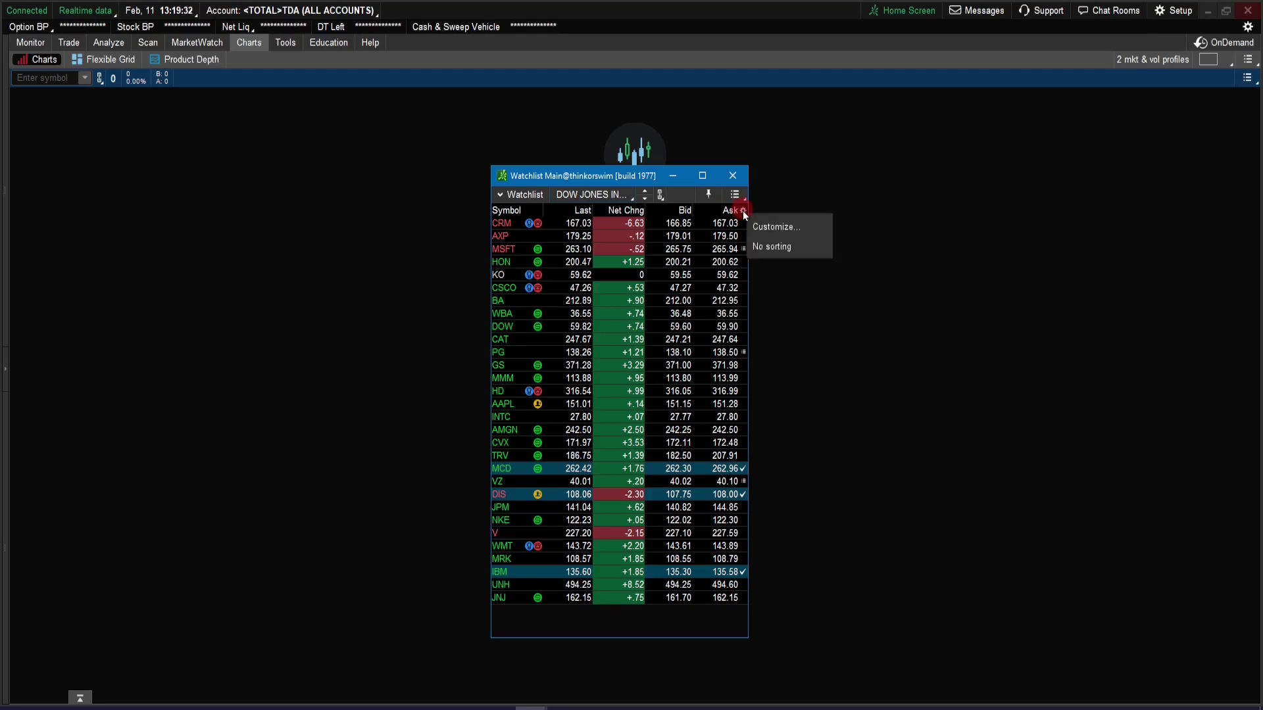
pyautogui.click(785, 228)
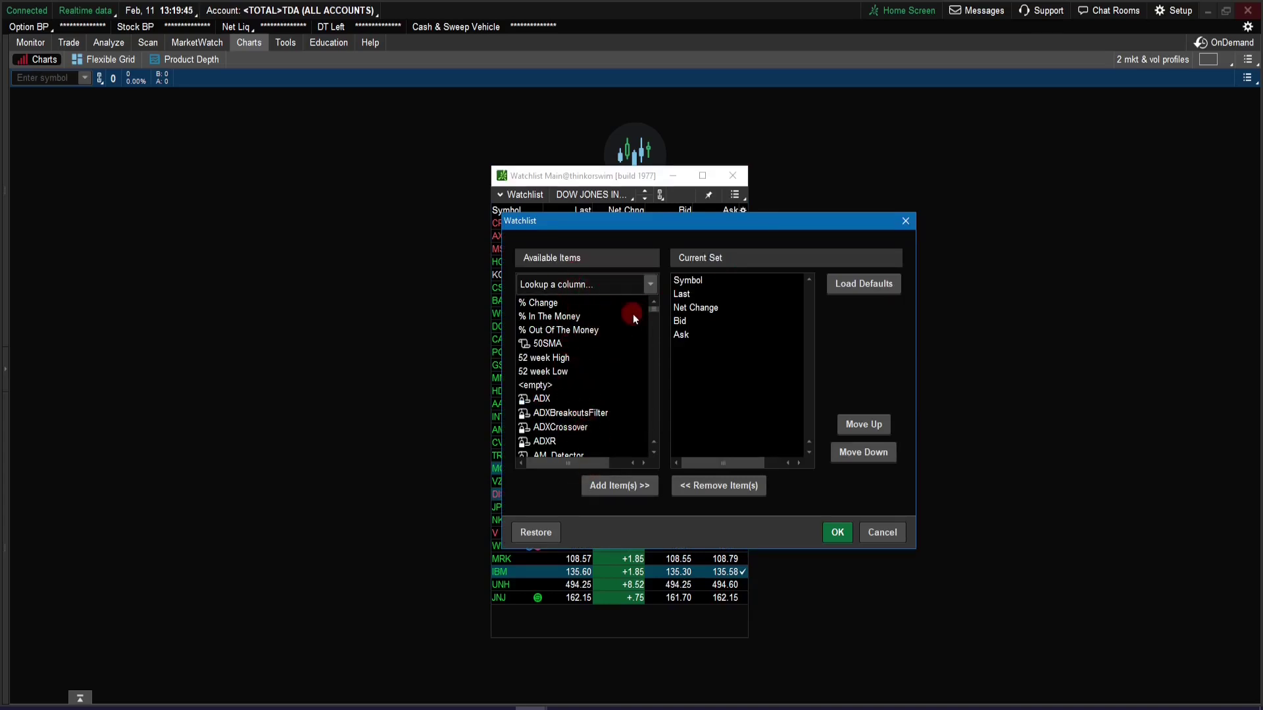
pyautogui.click(544, 285)
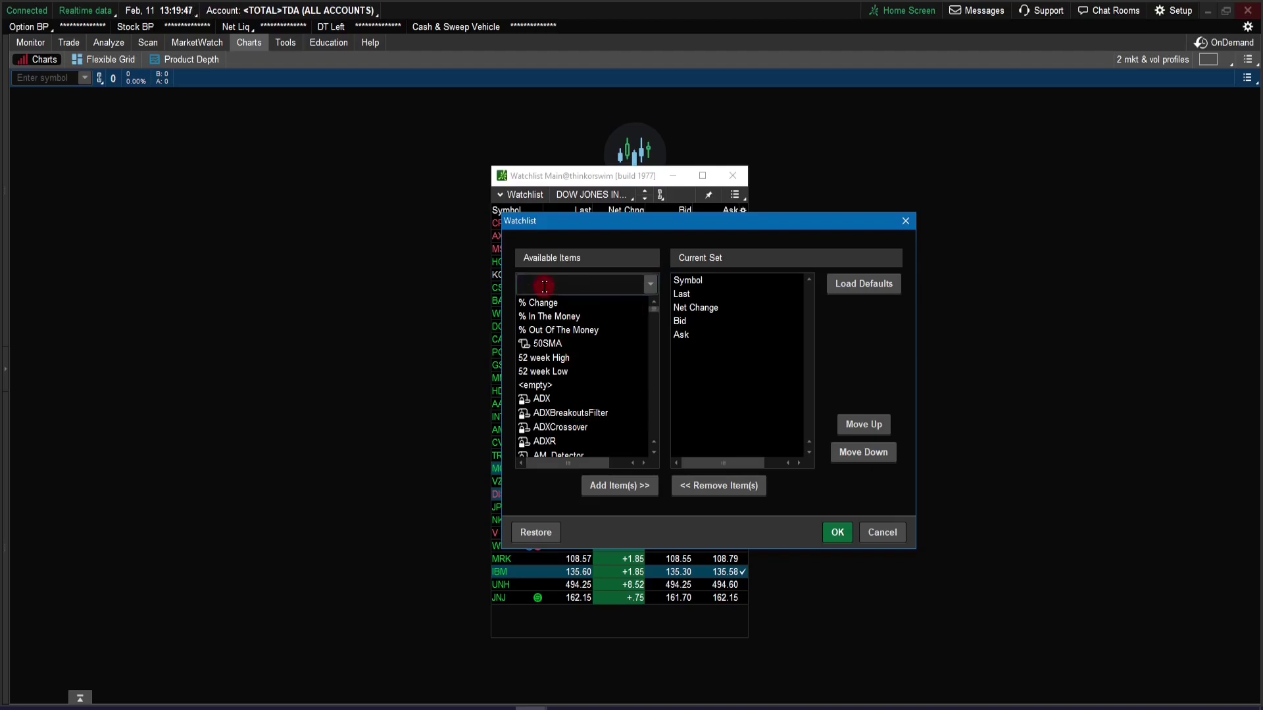
pyautogui.write('sm_y')
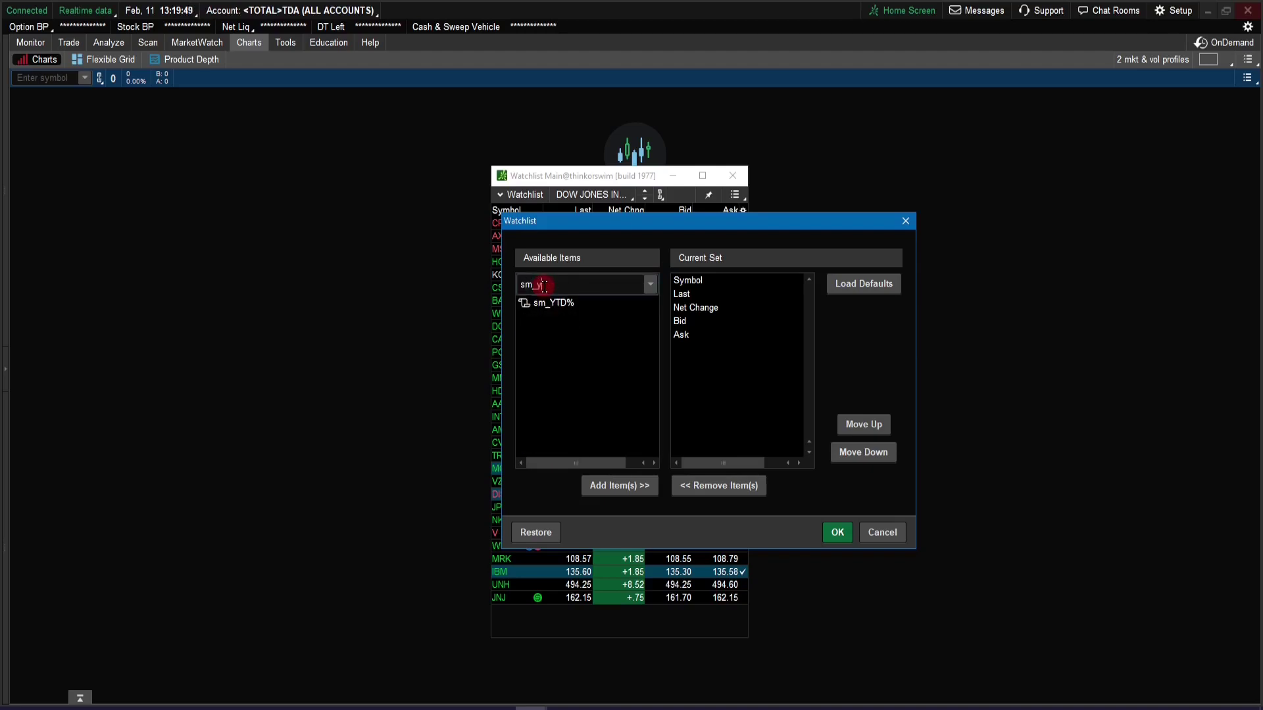
pyautogui.write('td')
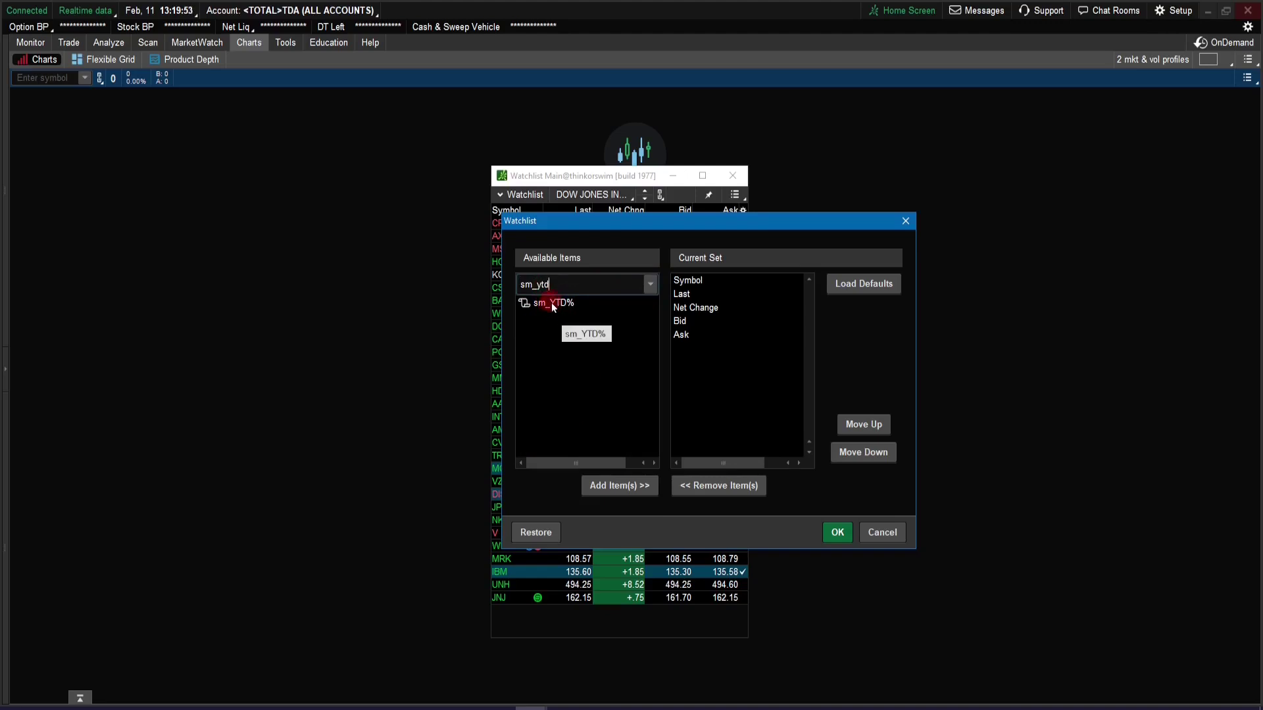
pyautogui.click(560, 304)
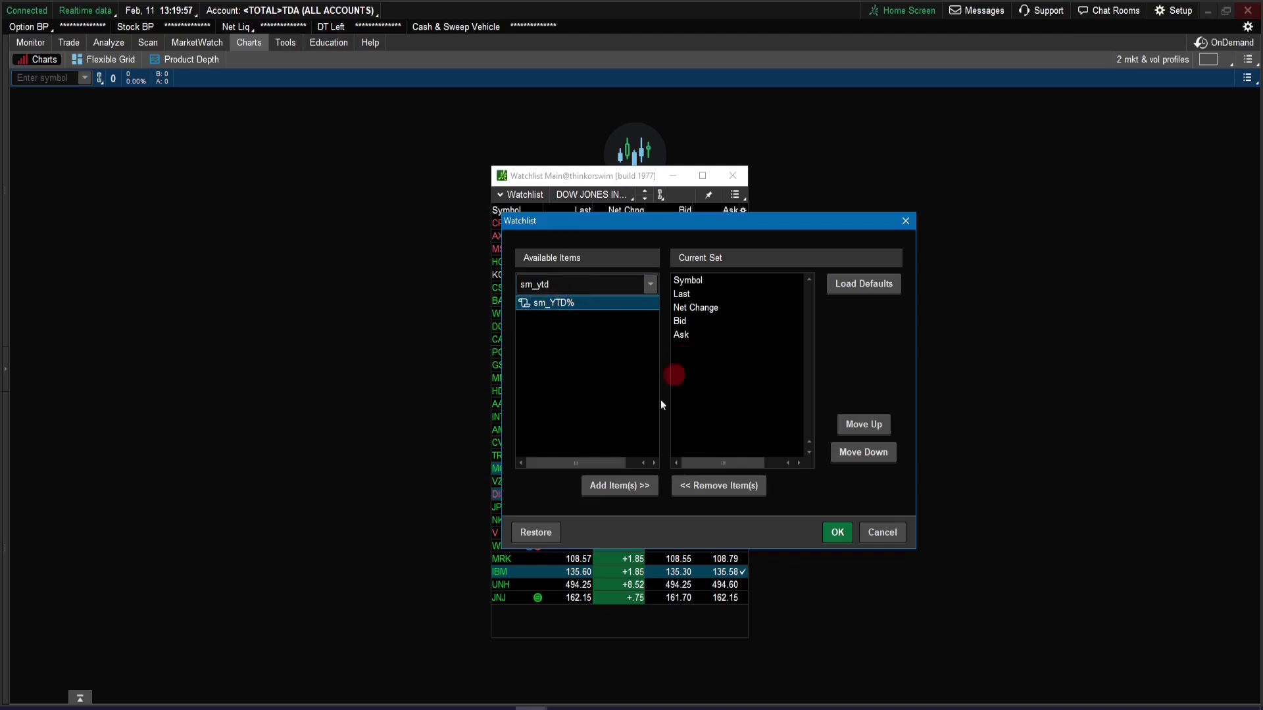
pyautogui.click(620, 488)
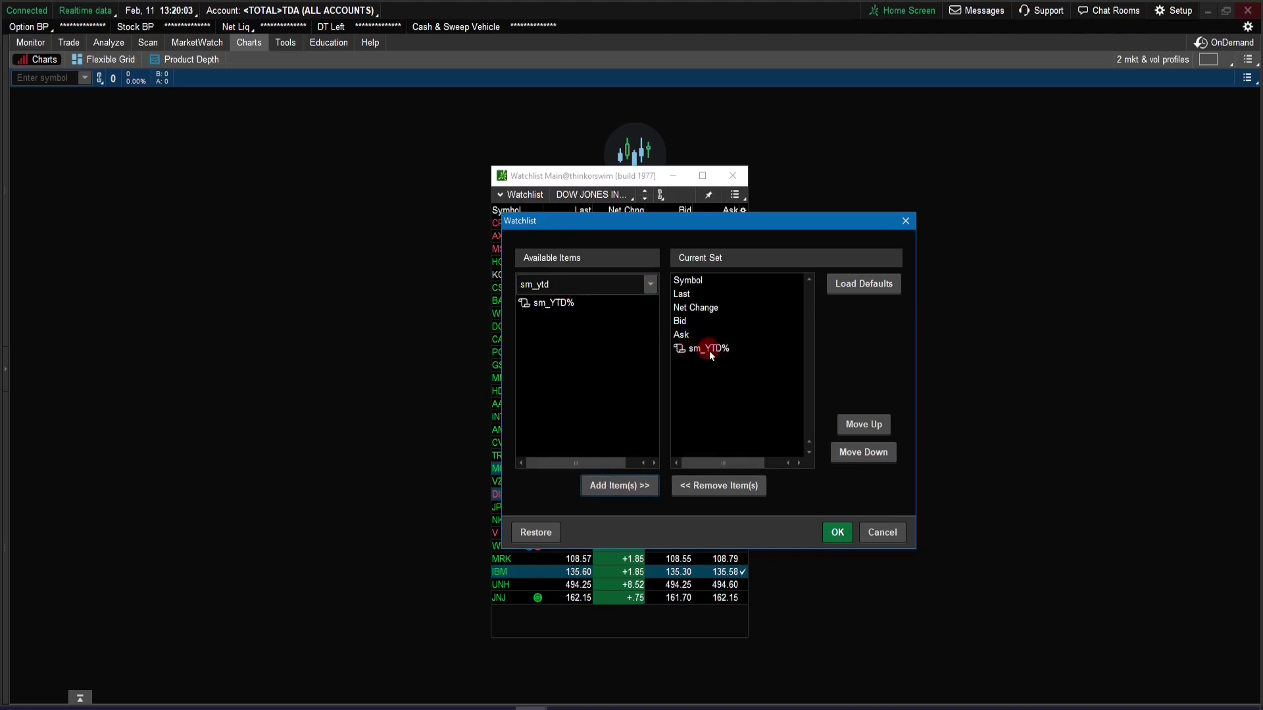
pyautogui.moveTo(788, 219); pyautogui.dragTo(1081, 189)
pyautogui.click(1133, 504)
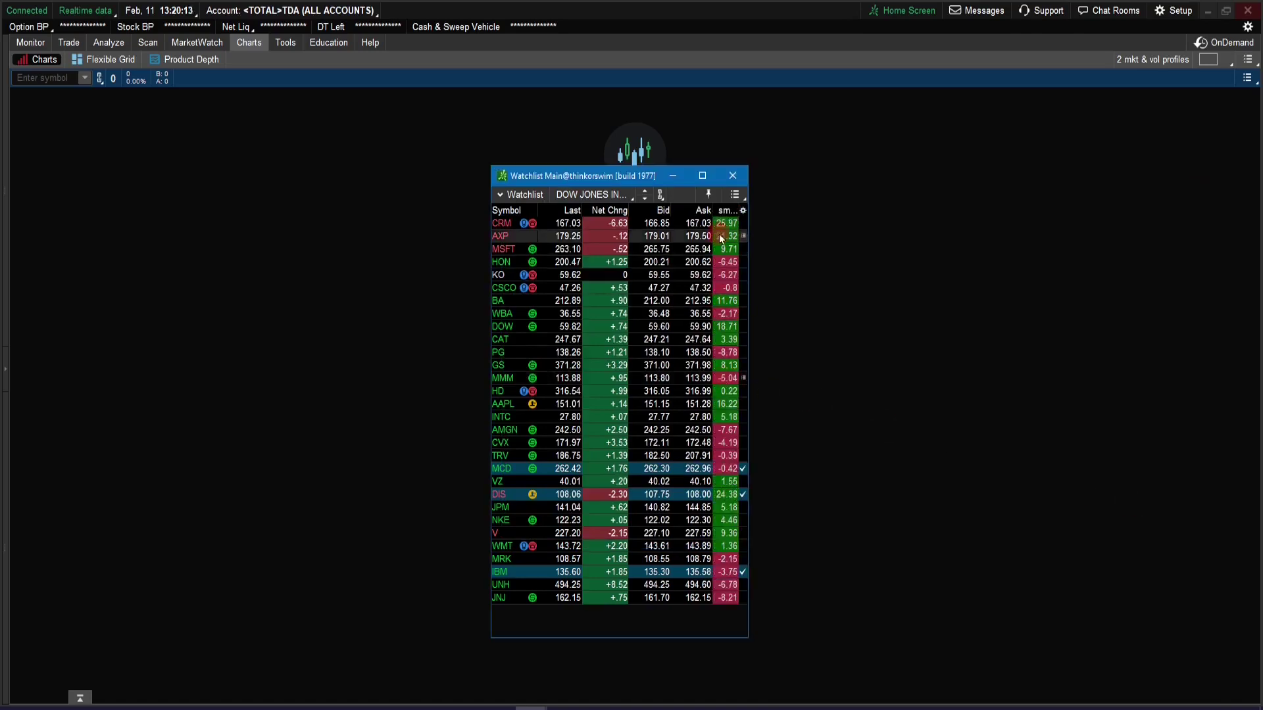
# Step: Widen the watchlist window and narrow the Bid column so the full sm_YTD% header shows
pyautogui.moveTo(748, 309); pyautogui.dragTo(847, 313)
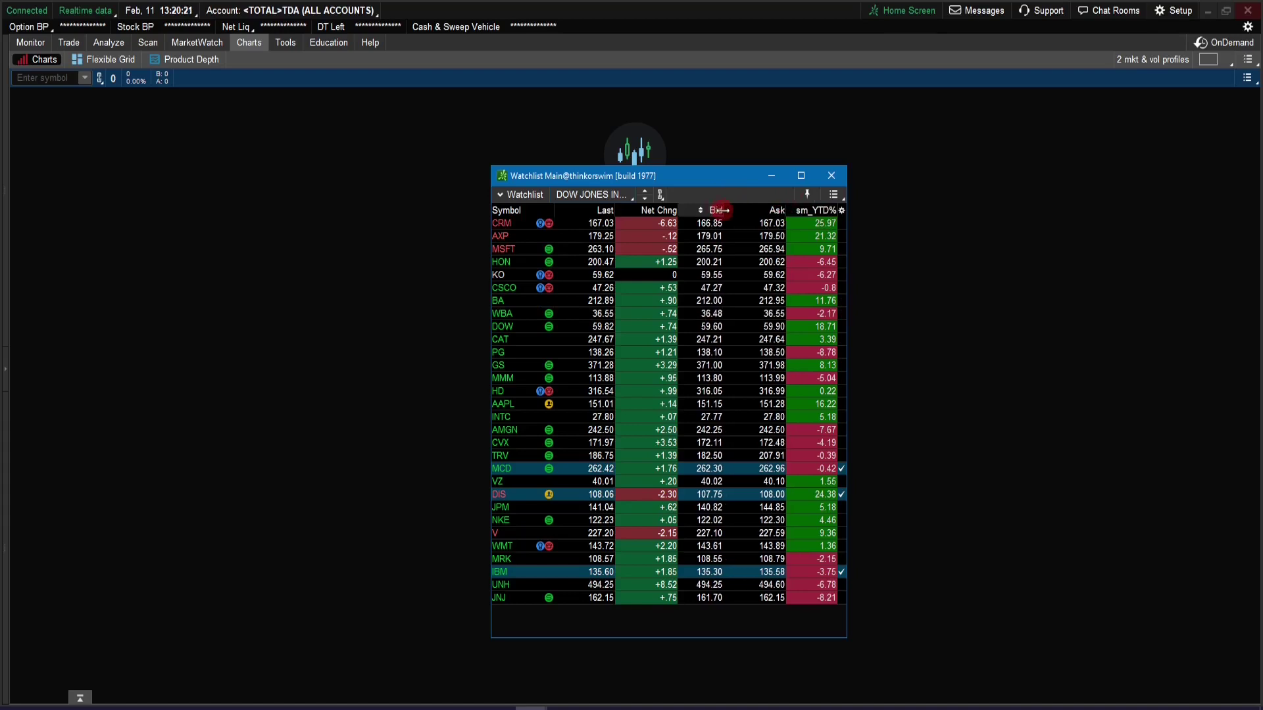
pyautogui.moveTo(734, 210); pyautogui.dragTo(771, 210)
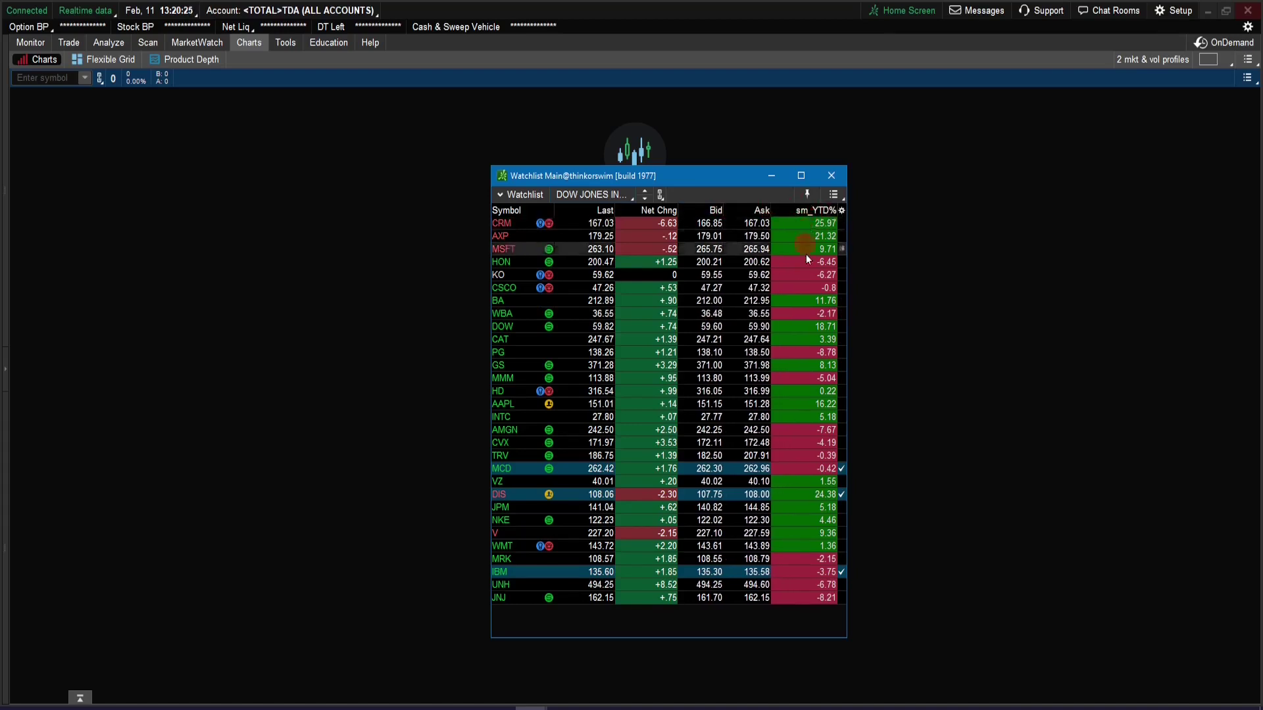
# Step: Add the sm_MTD% and sm_WTD% custom columns to the watchlist's current column set
pyautogui.click(841, 211)
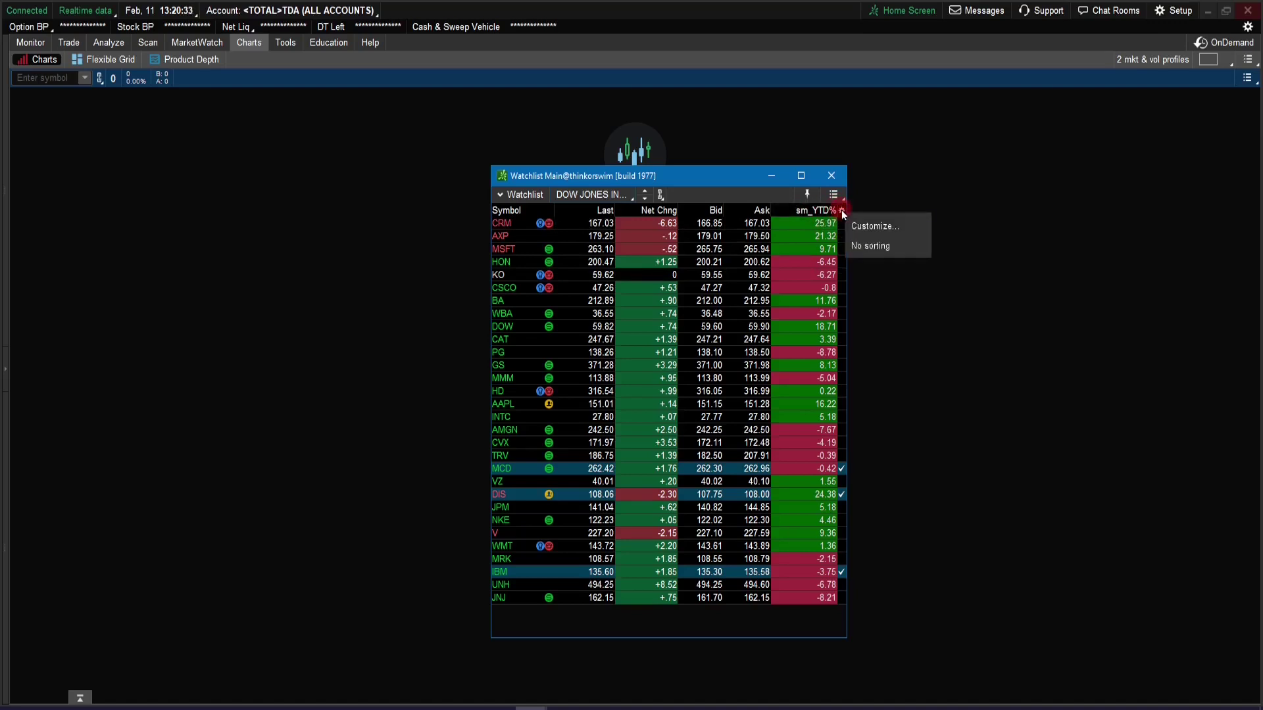
pyautogui.click(863, 227)
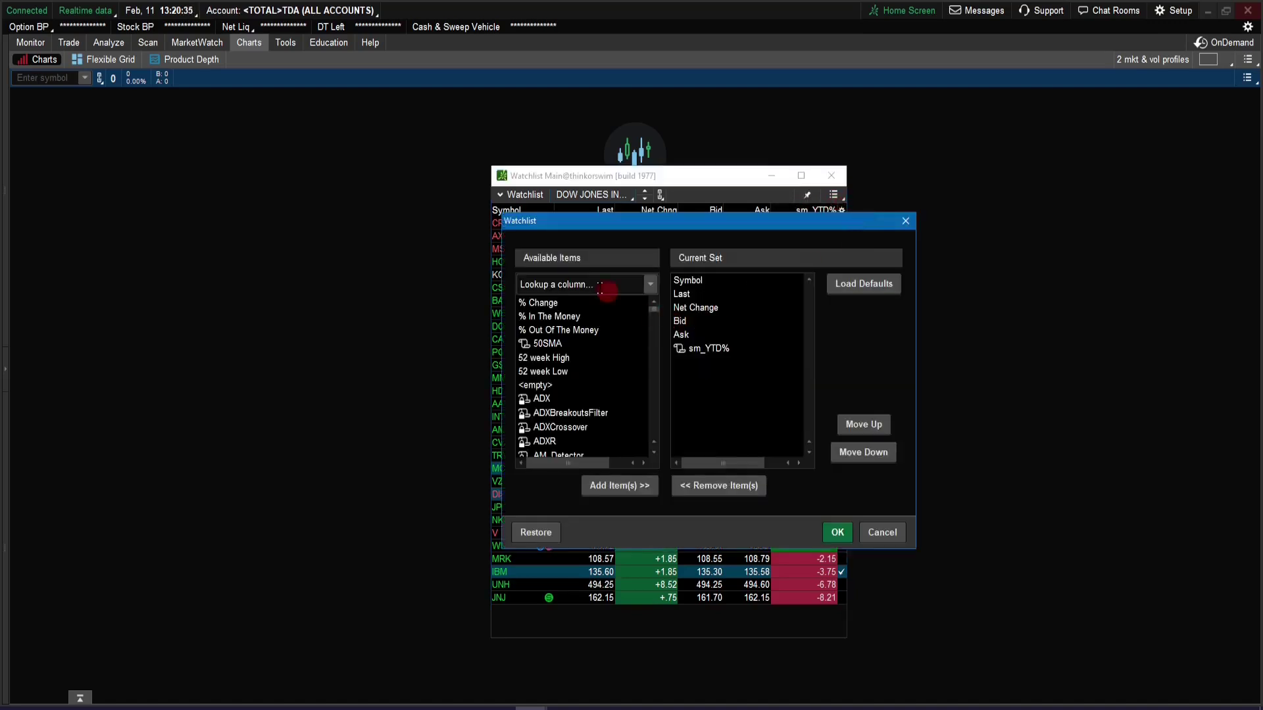
pyautogui.click(552, 279)
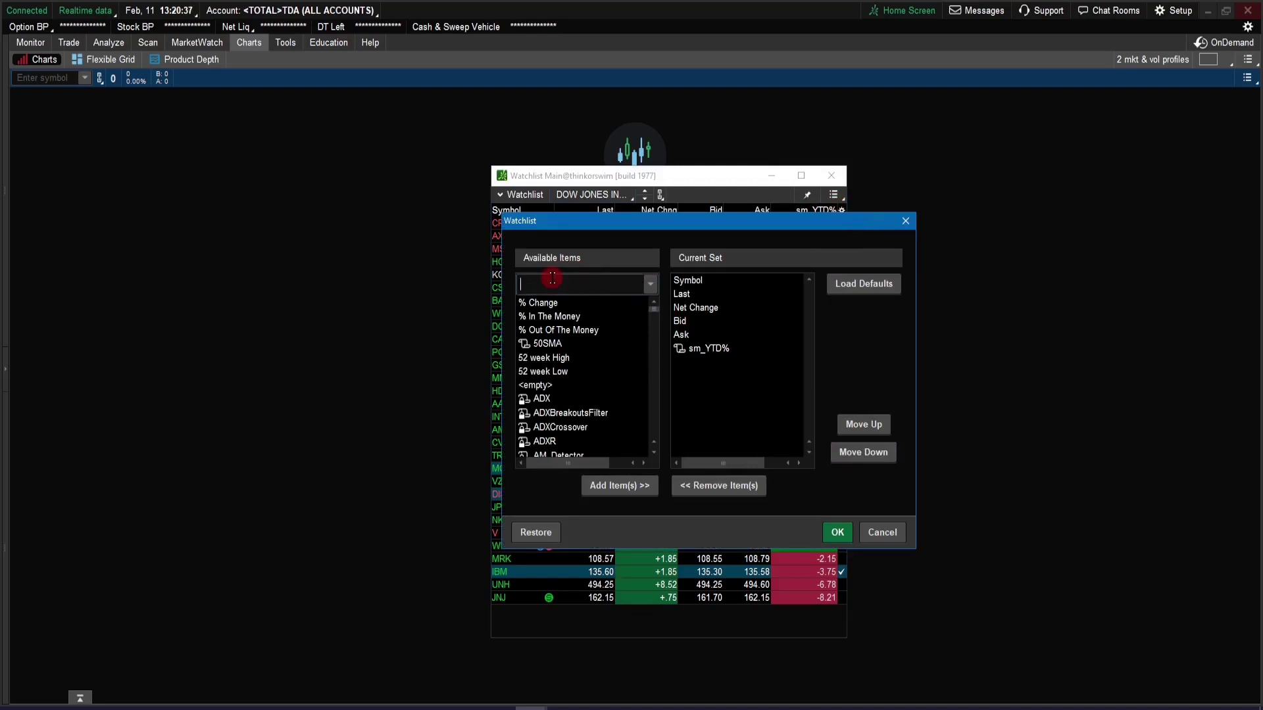
pyautogui.write('sm_m')
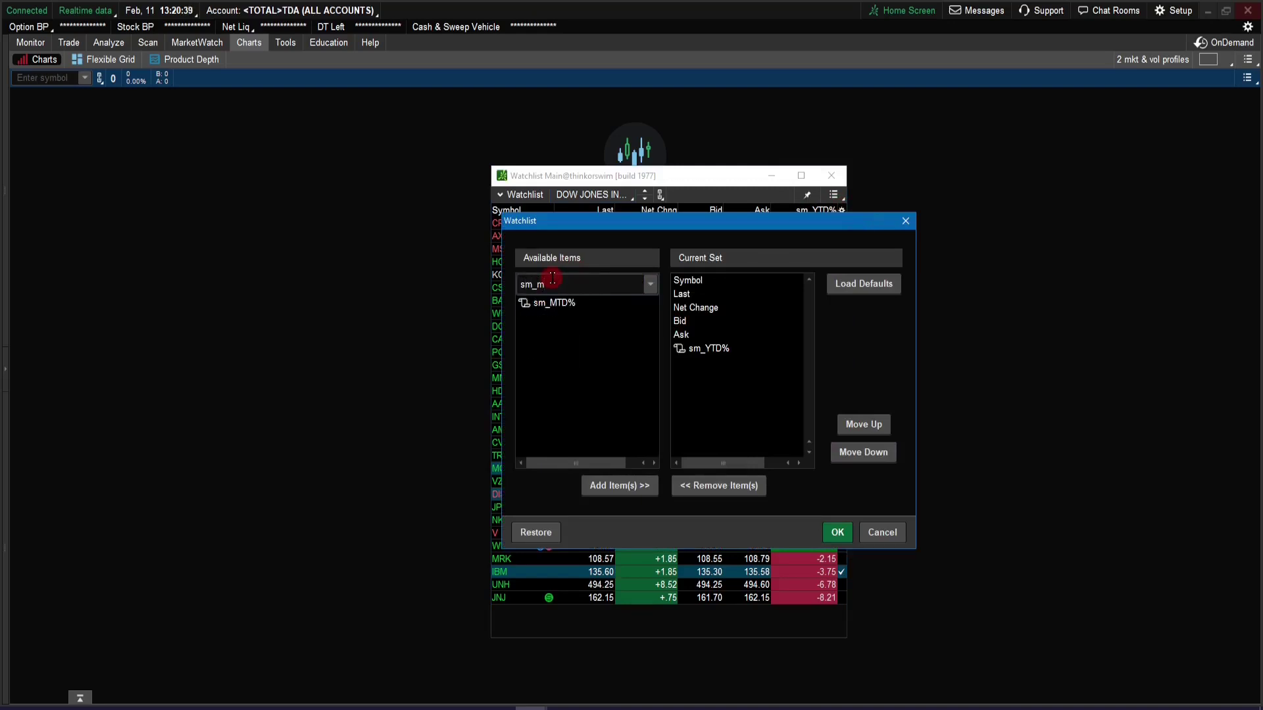
pyautogui.click(557, 309)
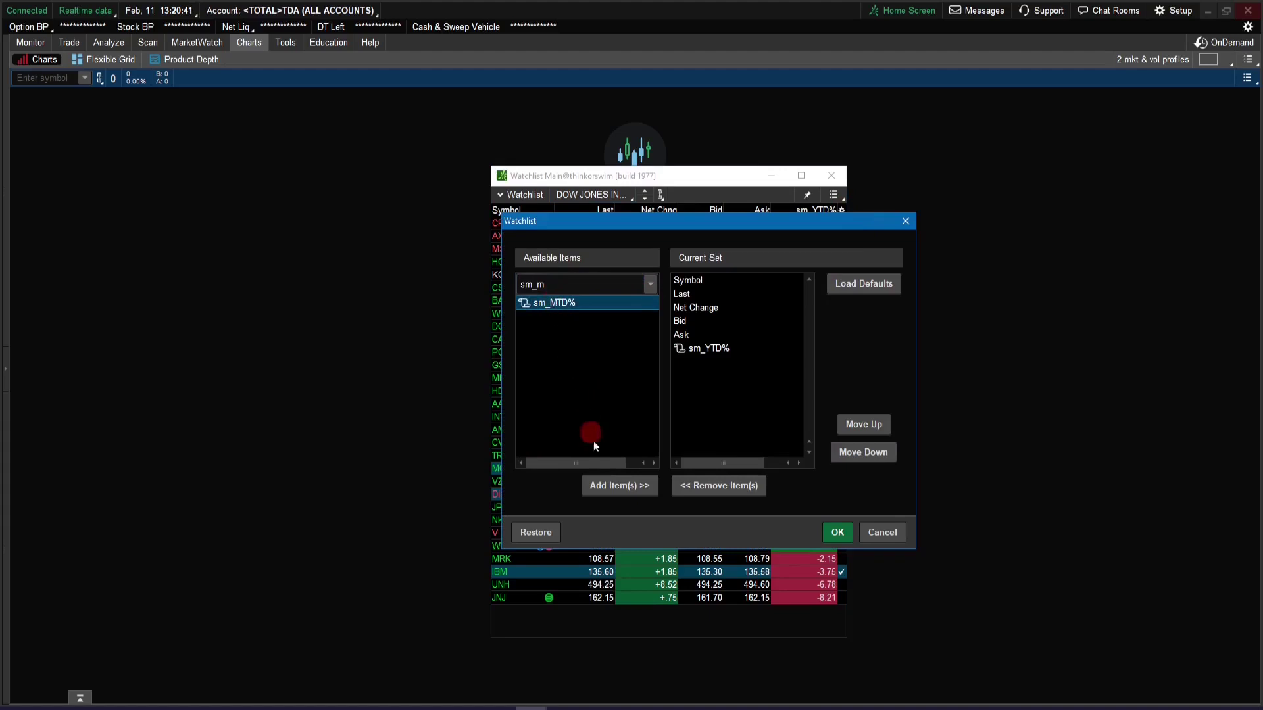
pyautogui.click(605, 484)
pyautogui.click(567, 284)
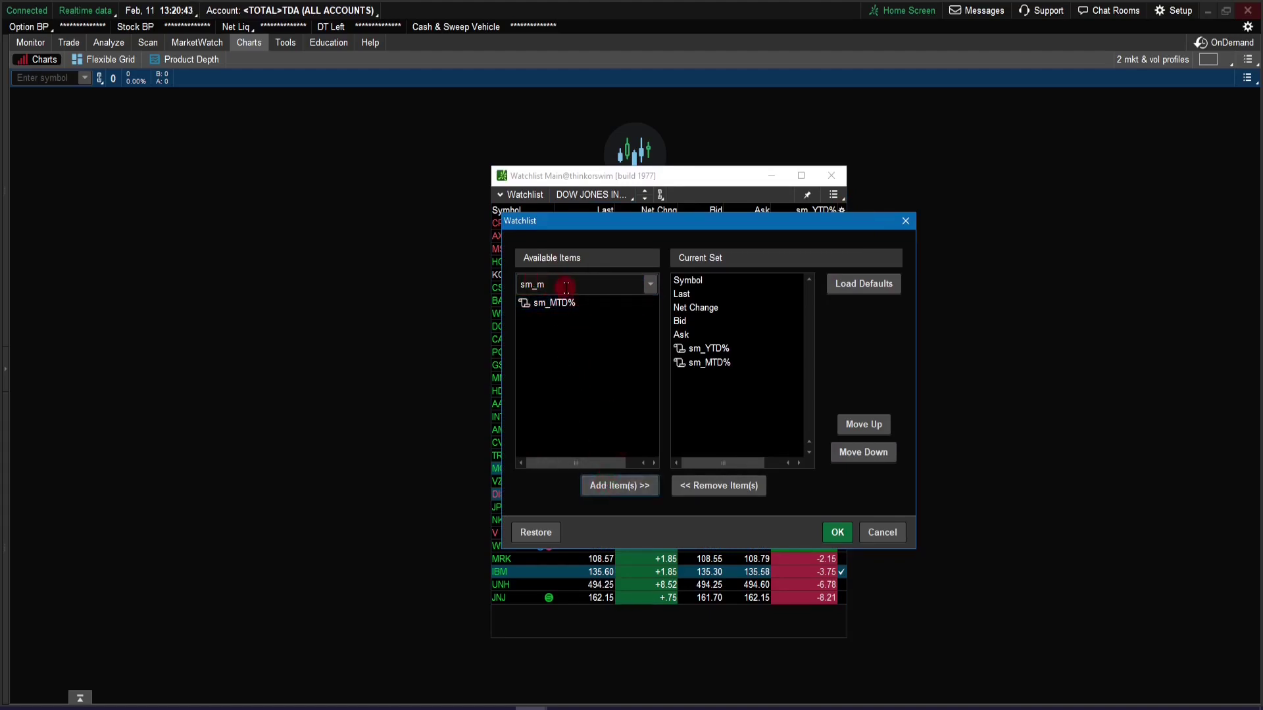
pyautogui.press('BackSpace')
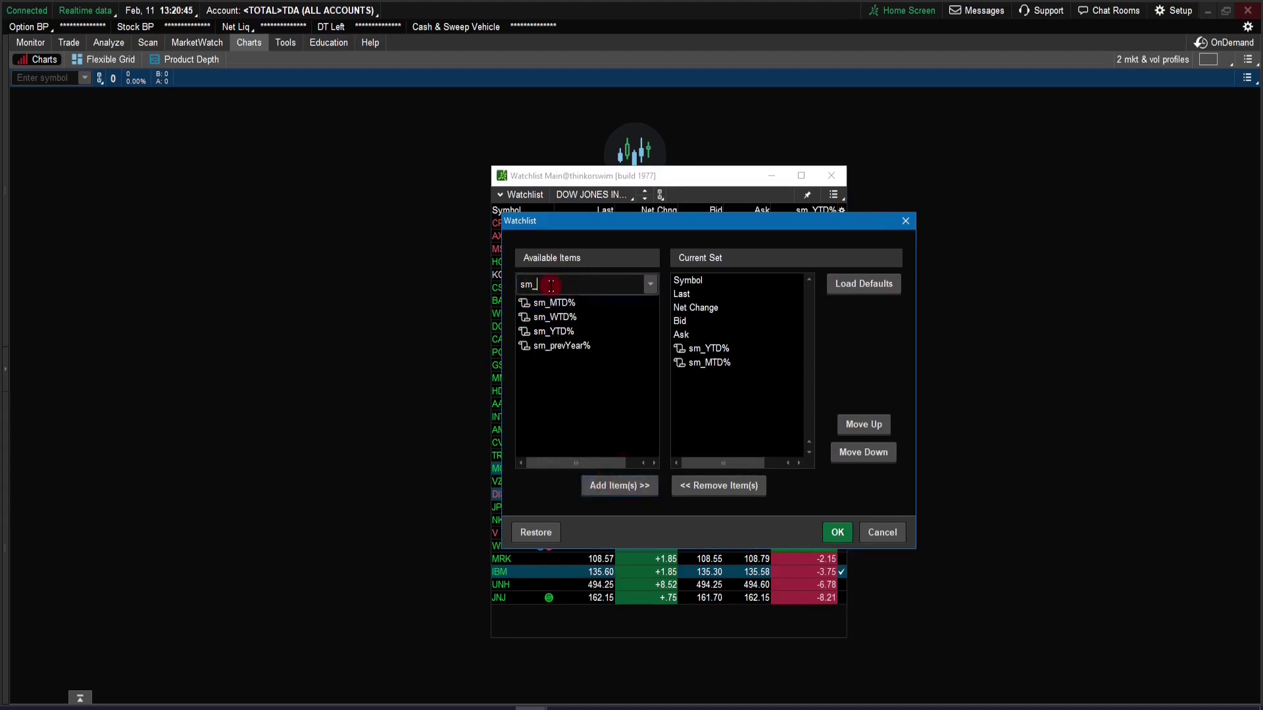
pyautogui.write('wt')
pyautogui.click(553, 305)
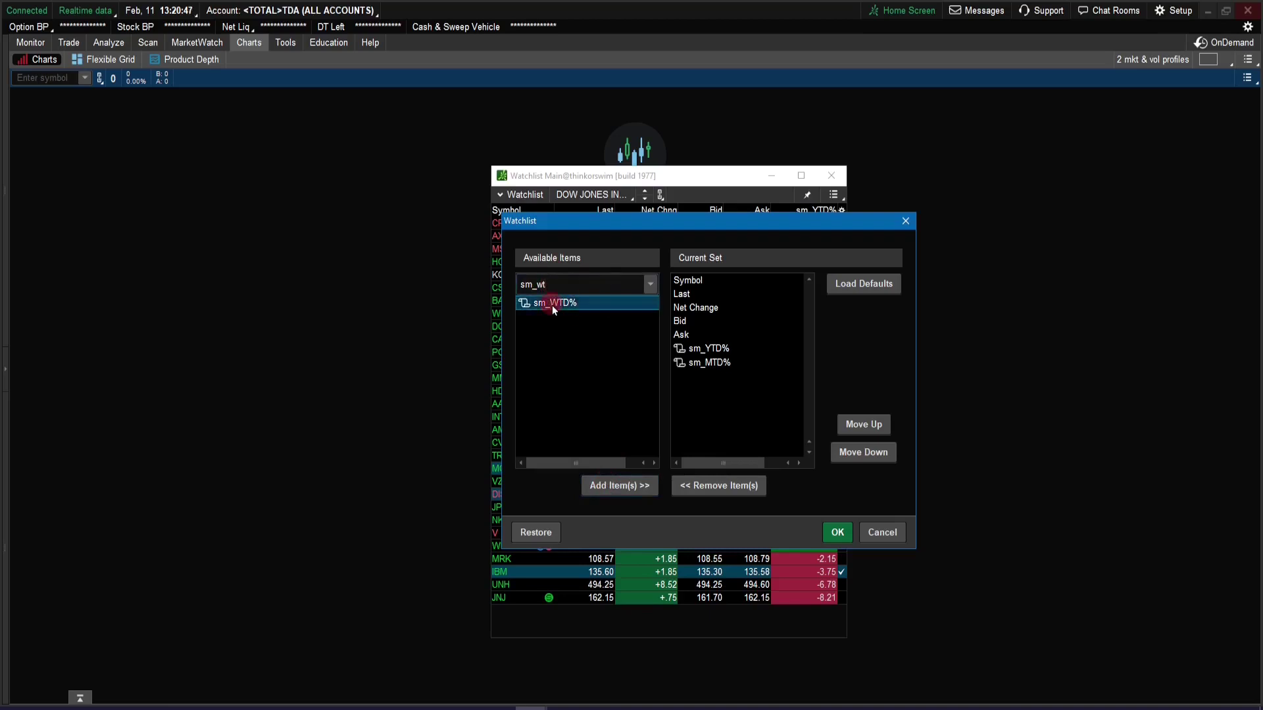
pyautogui.click(620, 486)
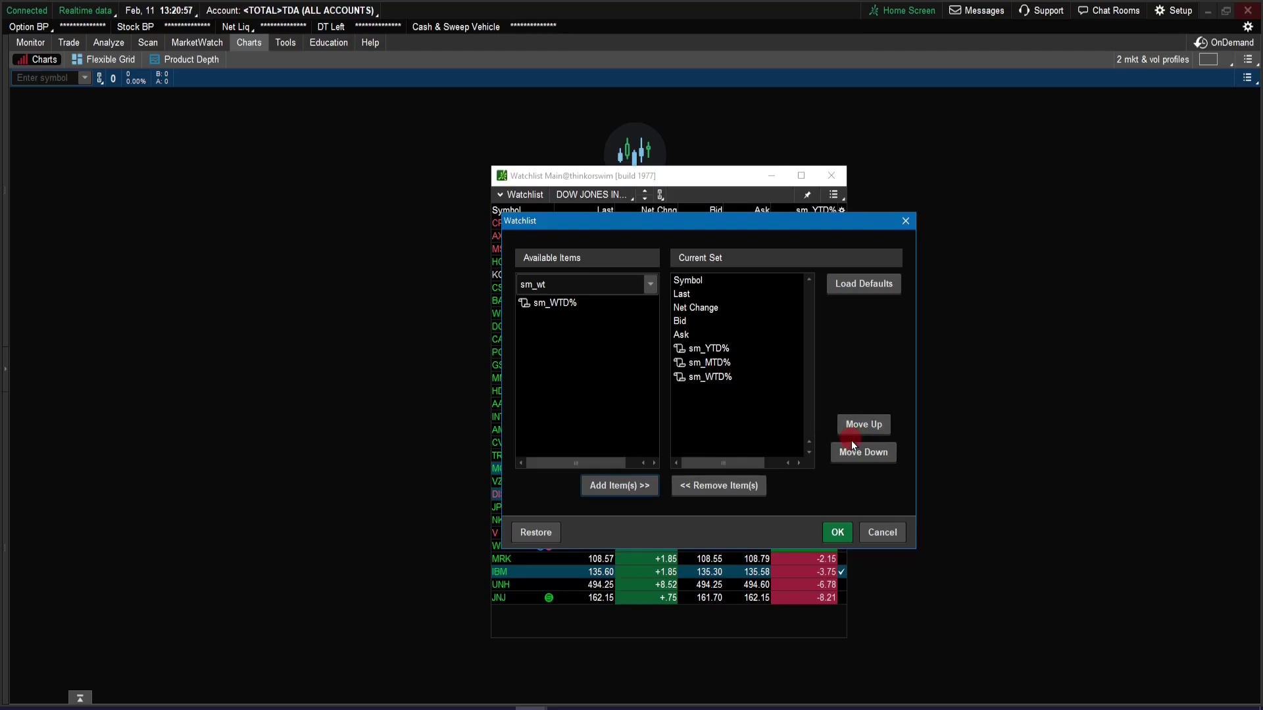
# Step: Apply the new columns, widen the watchlist, and narrow Last and neighbouring columns for readable percentage headers
pyautogui.click(834, 531)
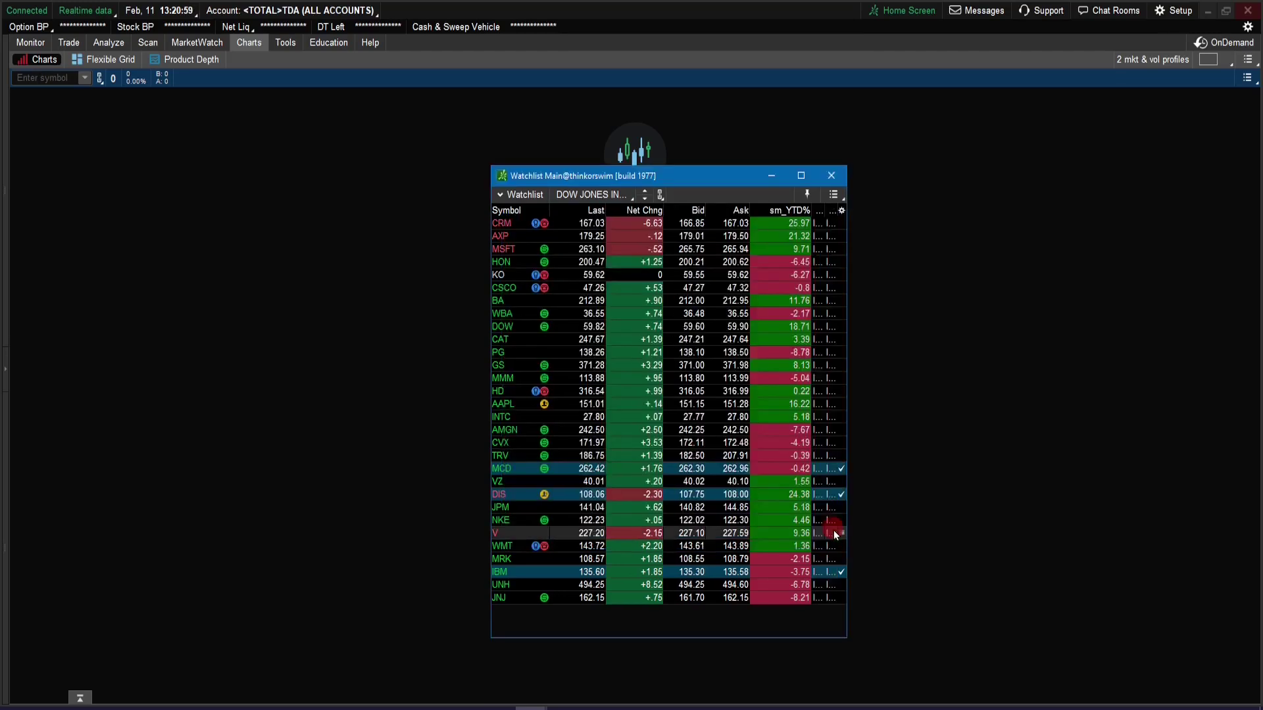
pyautogui.click(880, 191)
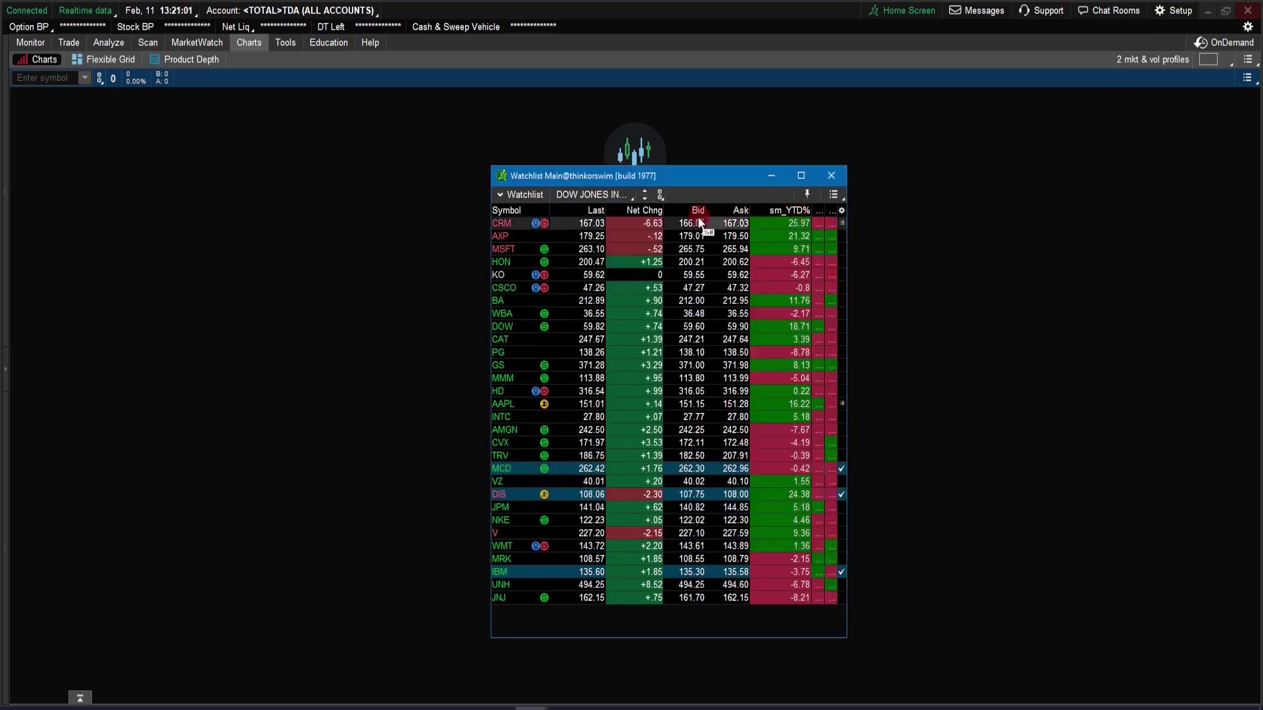
pyautogui.moveTo(847, 283); pyautogui.dragTo(965, 281)
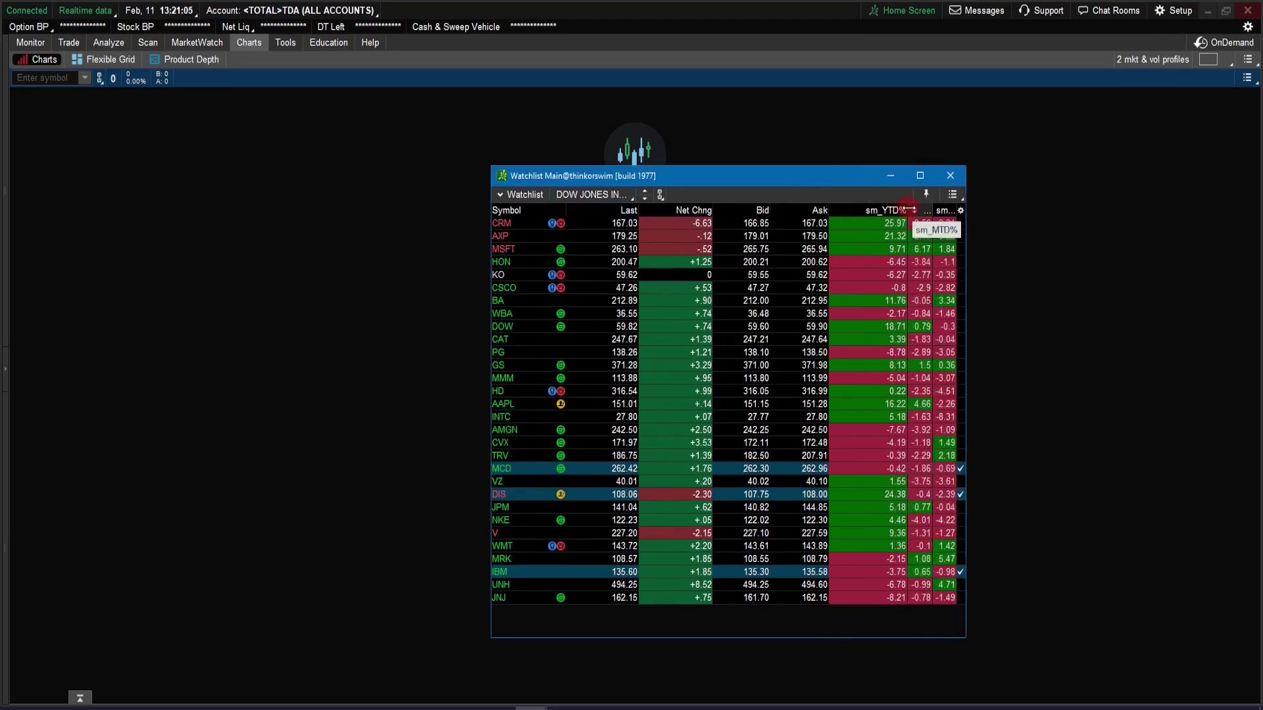
pyautogui.moveTo(909, 209); pyautogui.dragTo(701, 209)
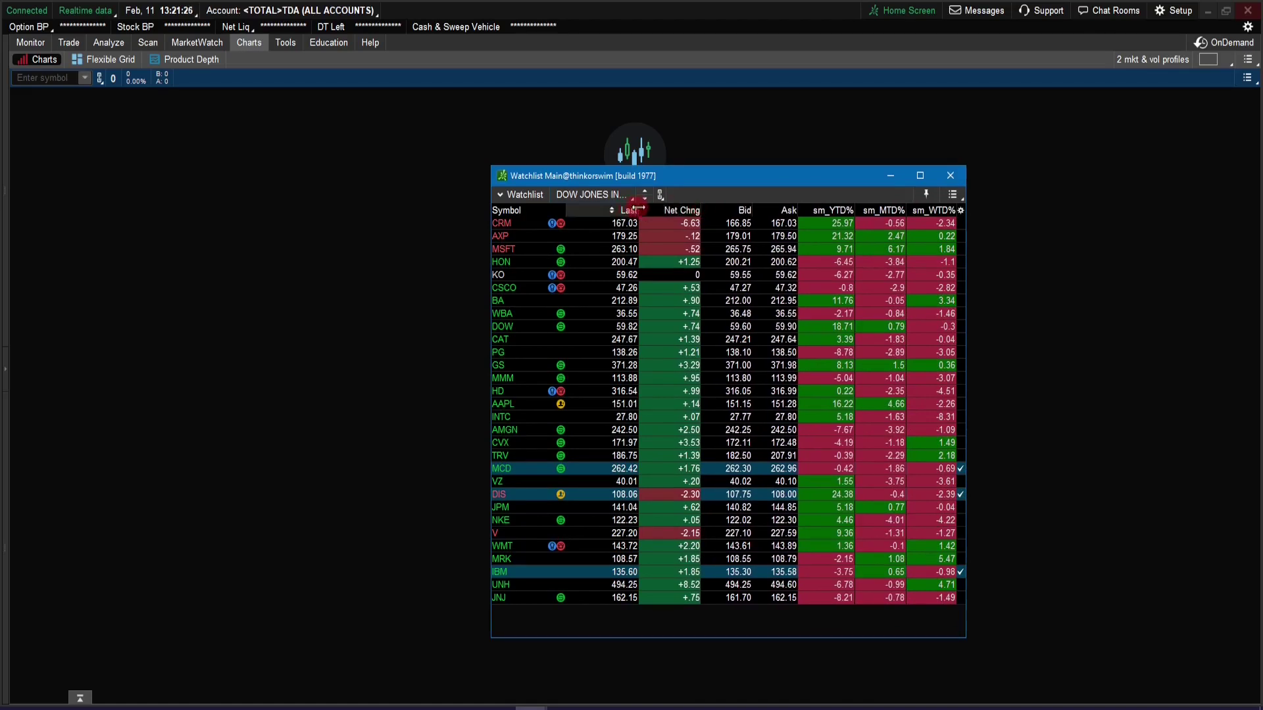
pyautogui.moveTo(639, 208); pyautogui.dragTo(631, 210)
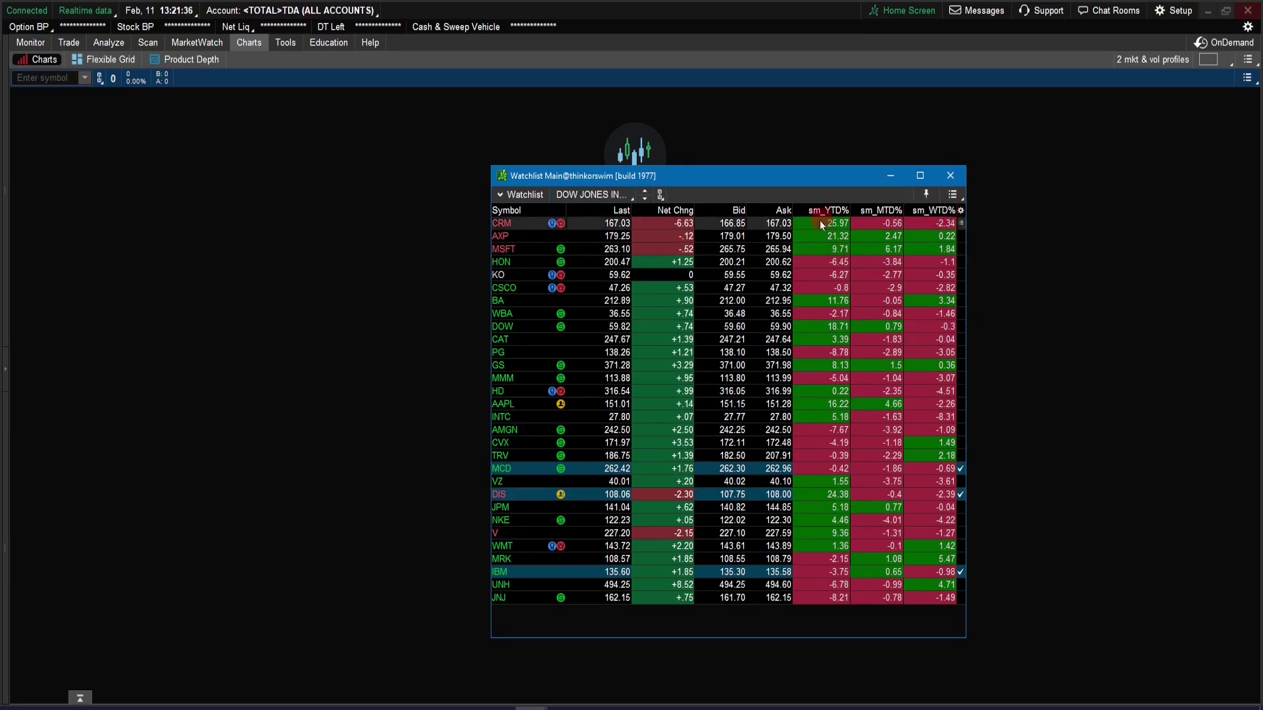
# Step: Change the sm_YTD% column name to YTD%_sm and save the column setup
pyautogui.click(961, 211)
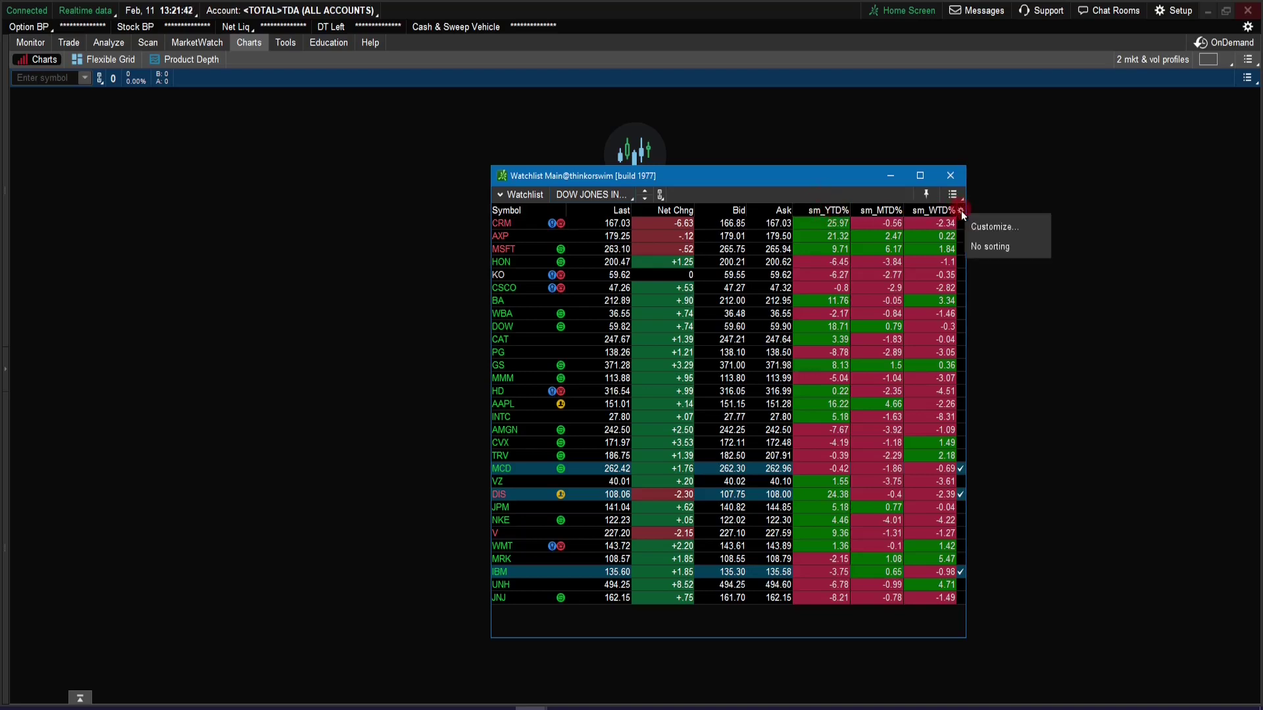
pyautogui.click(999, 226)
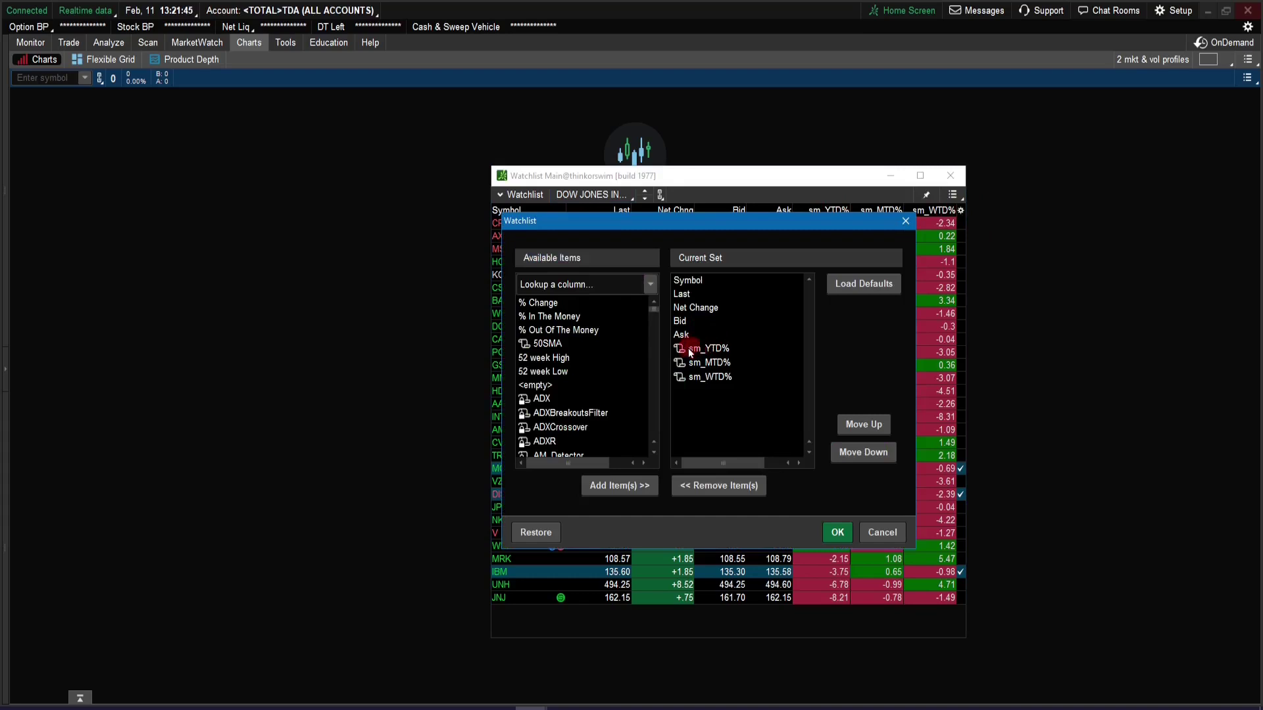
pyautogui.moveTo(690, 353); pyautogui.dragTo(680, 354)
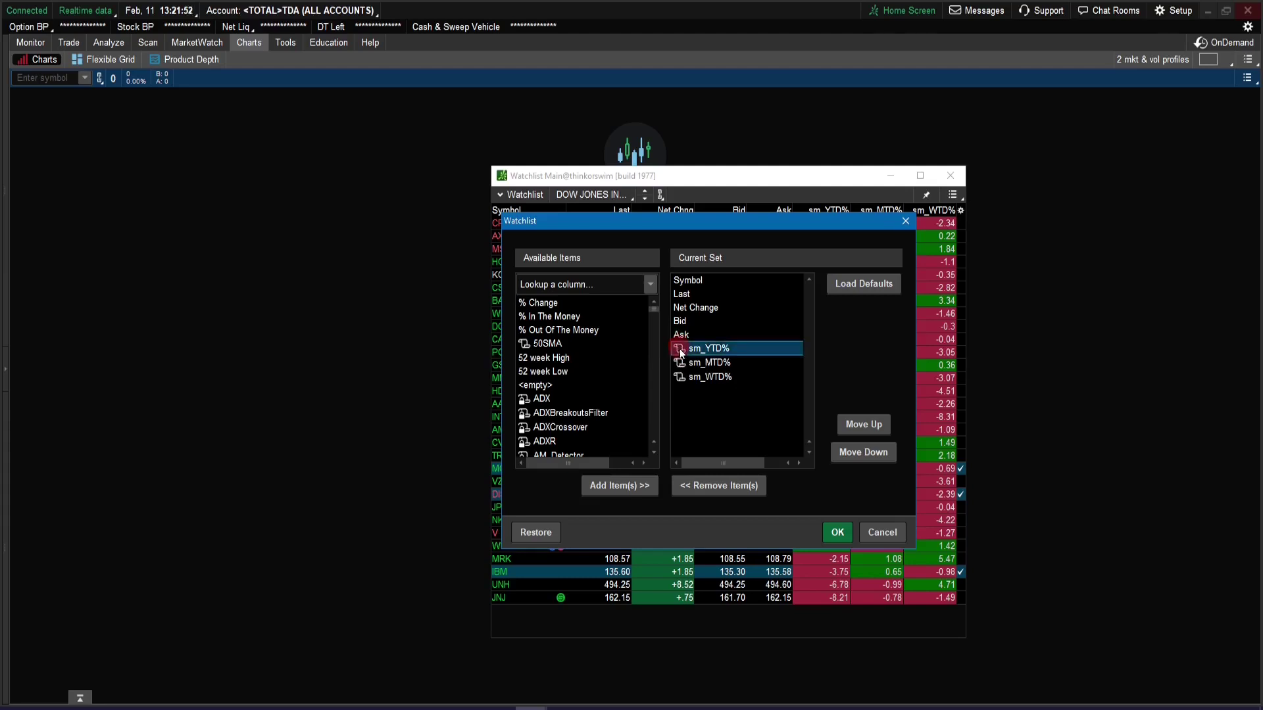
pyautogui.doubleClick(681, 353)
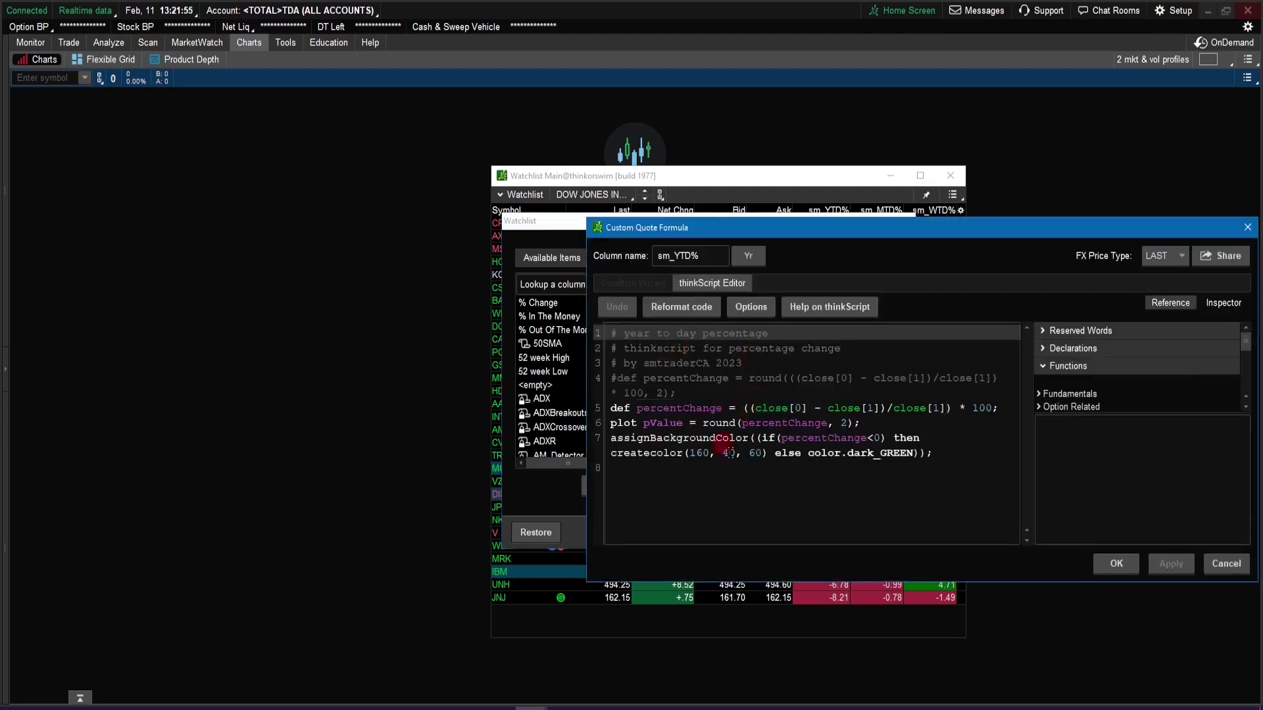
pyautogui.click(862, 405)
pyautogui.click(676, 256)
pyautogui.moveTo(676, 257); pyautogui.dragTo(653, 260)
pyautogui.press('BackSpace')
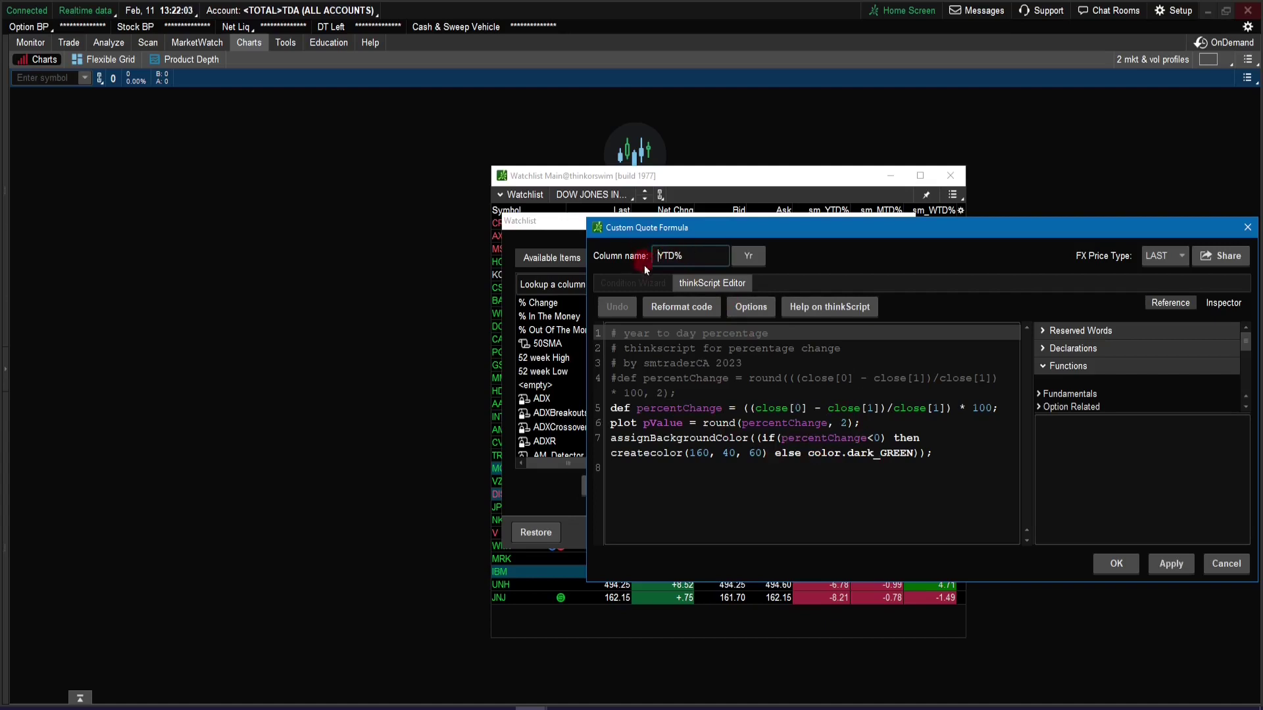
pyautogui.click(684, 255)
pyautogui.write('_sm')
pyautogui.click(1174, 569)
pyautogui.click(1118, 565)
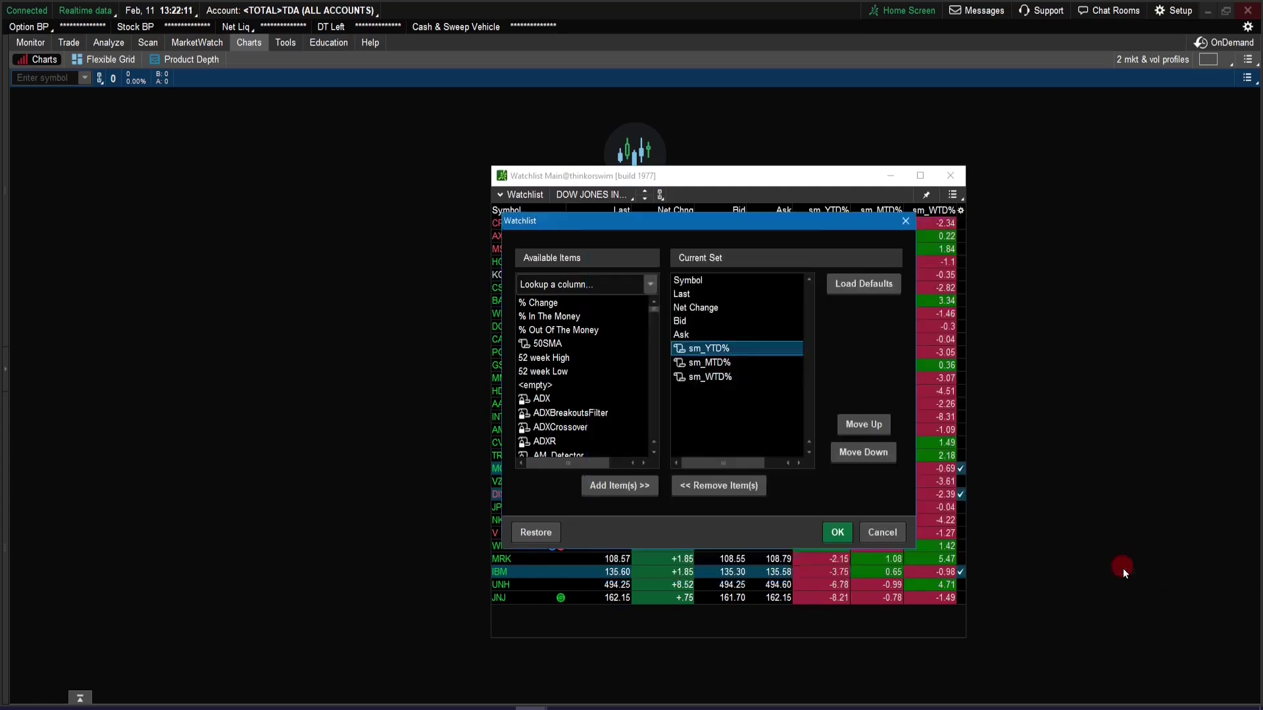
pyautogui.click(840, 533)
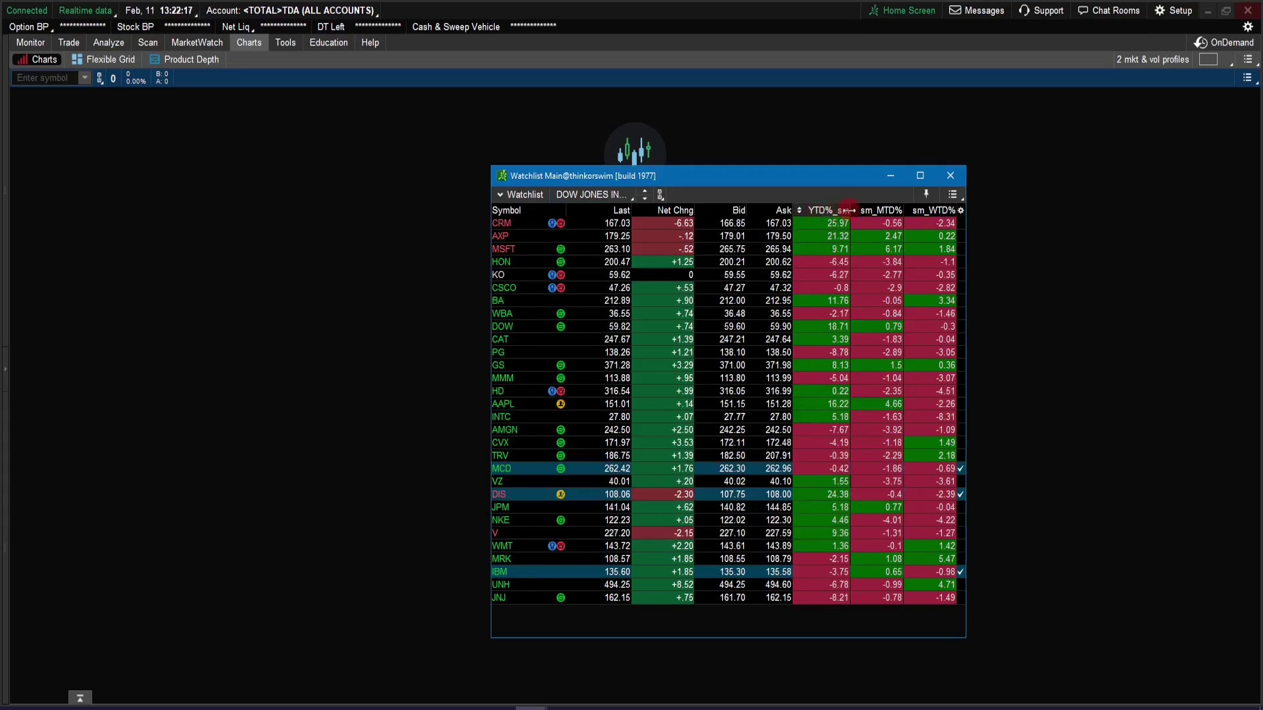
# Step: Rename the sm_MTD% column to MTD%_sm
pyautogui.click(960, 209)
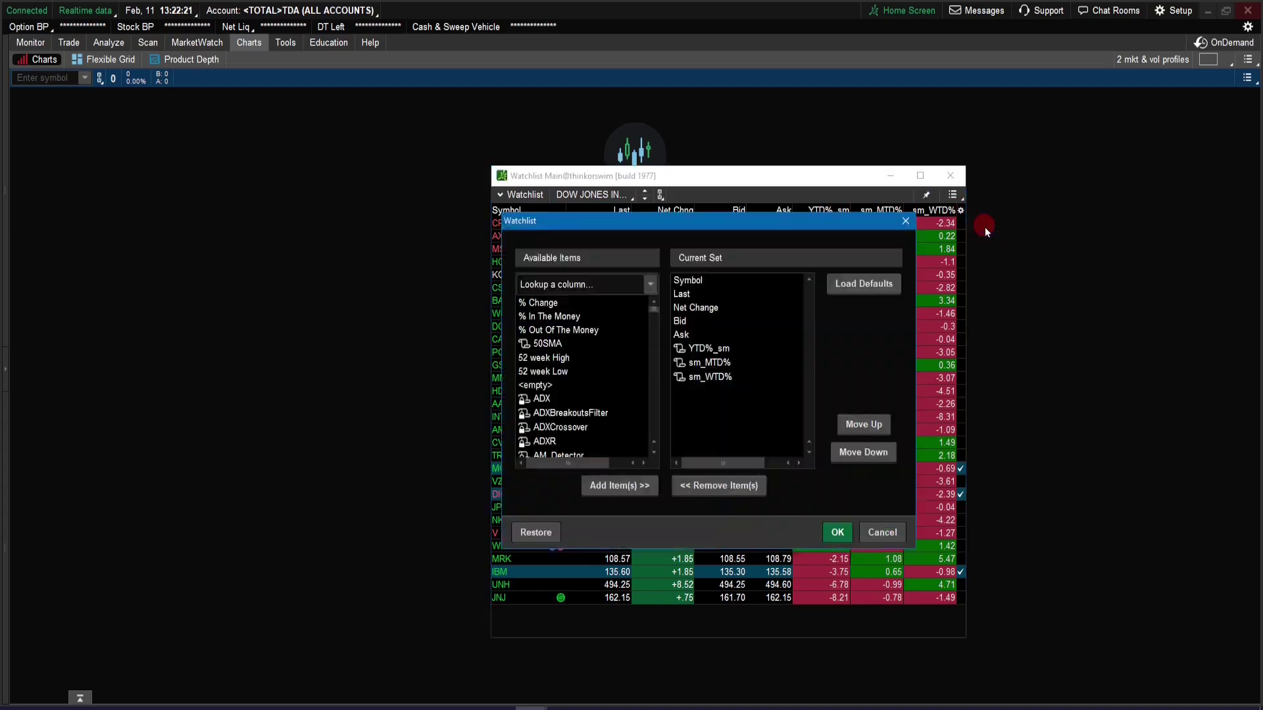
pyautogui.click(984, 227)
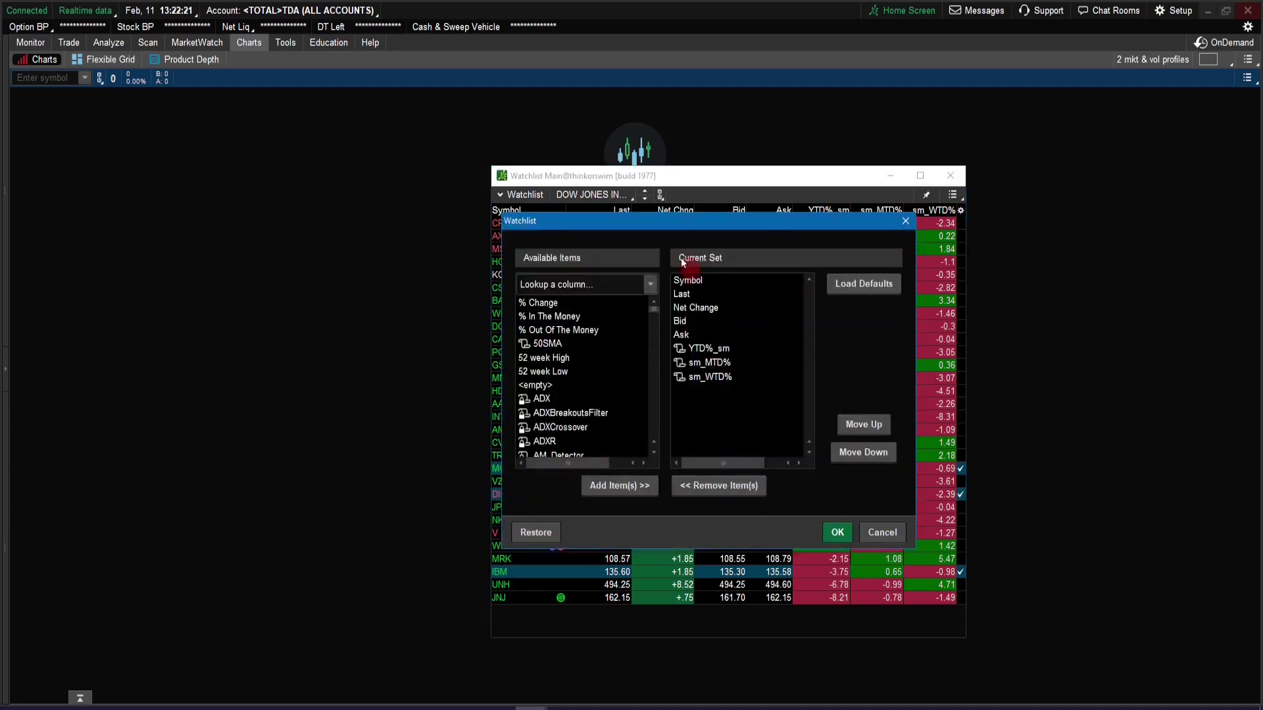
pyautogui.doubleClick(678, 361)
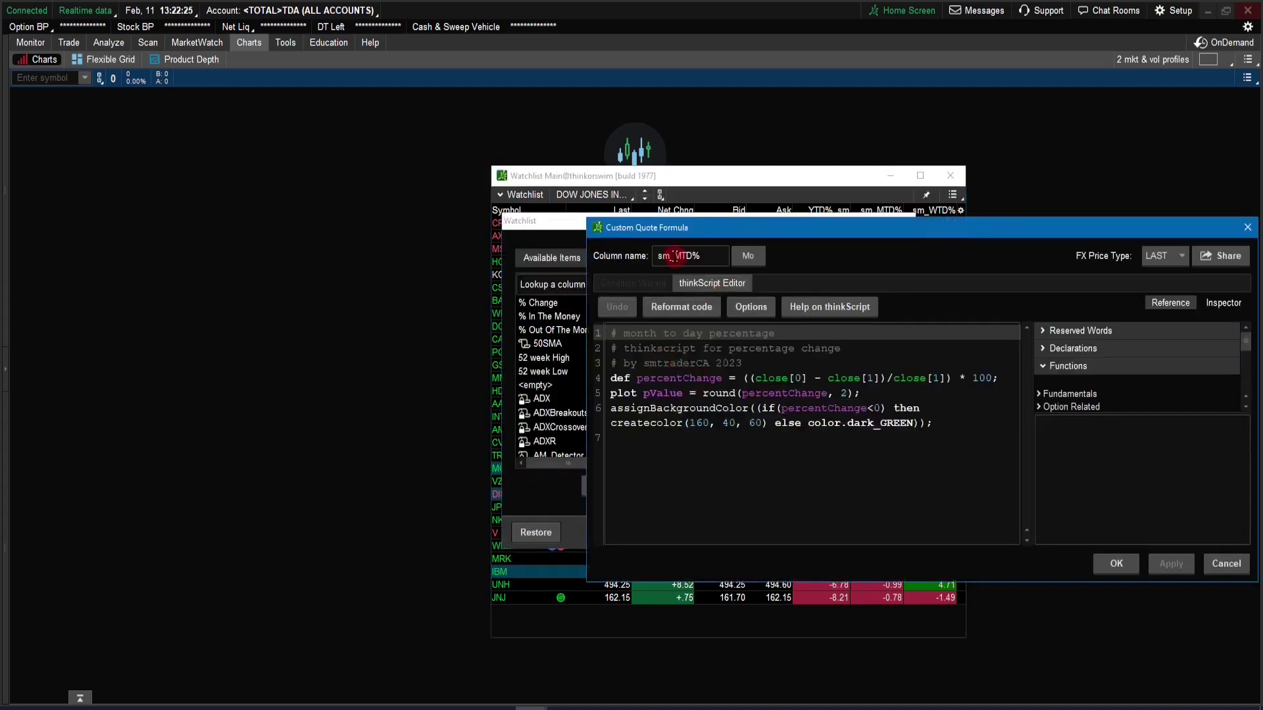
pyautogui.press('BackSpace')
pyautogui.press('BackSpace')
pyautogui.press('BackSpace')
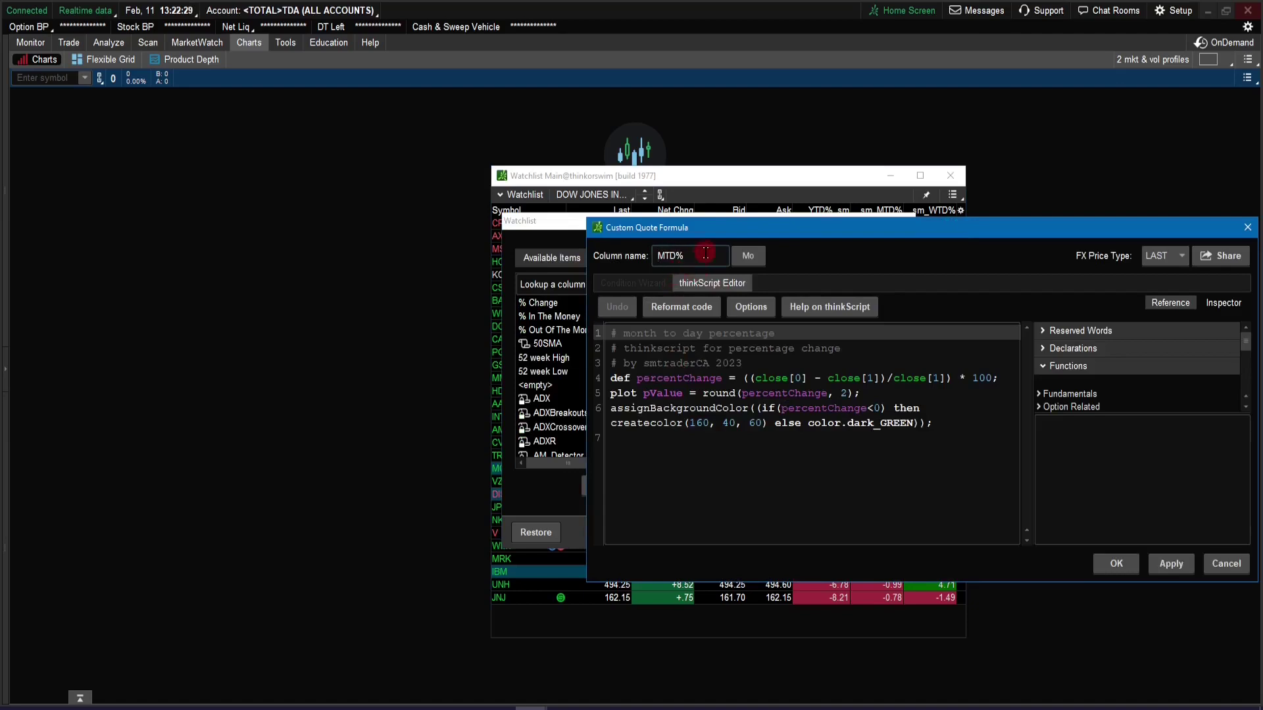
pyautogui.write('_sm')
pyautogui.click(1116, 564)
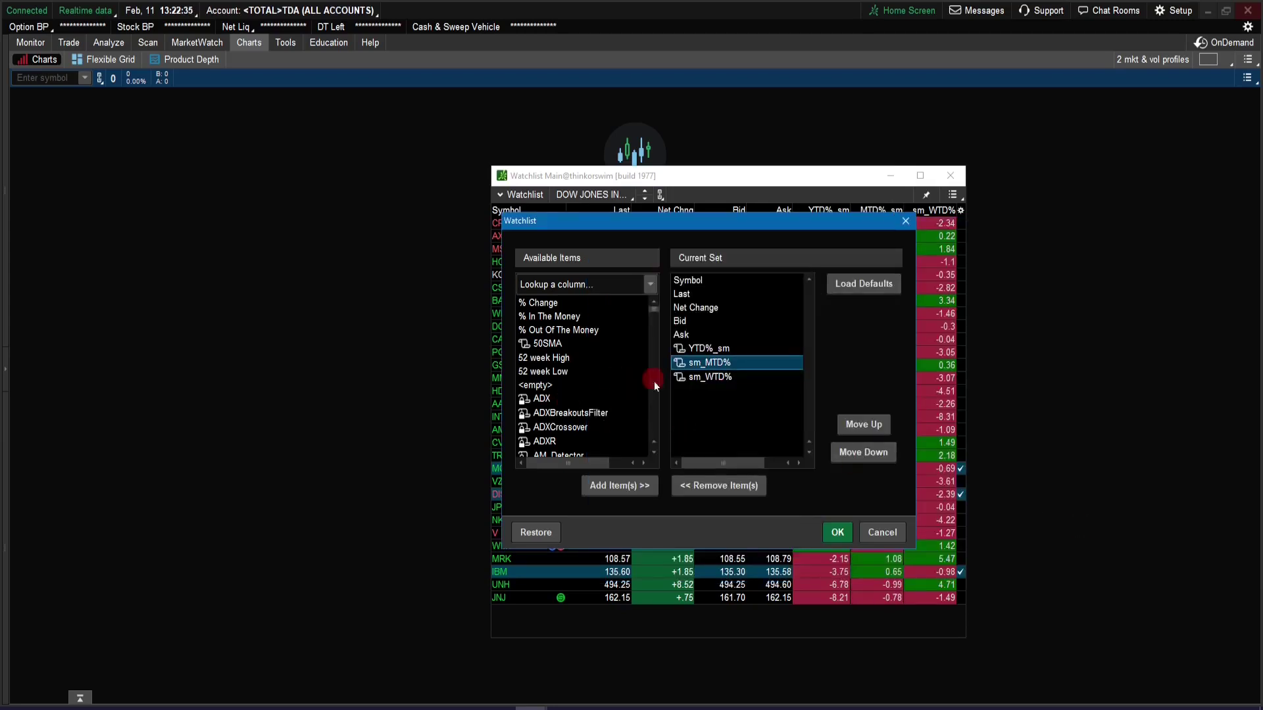
# Step: Rename the sm_WTD% column to WTD%_sm
pyautogui.click(681, 377)
pyautogui.doubleClick(733, 399)
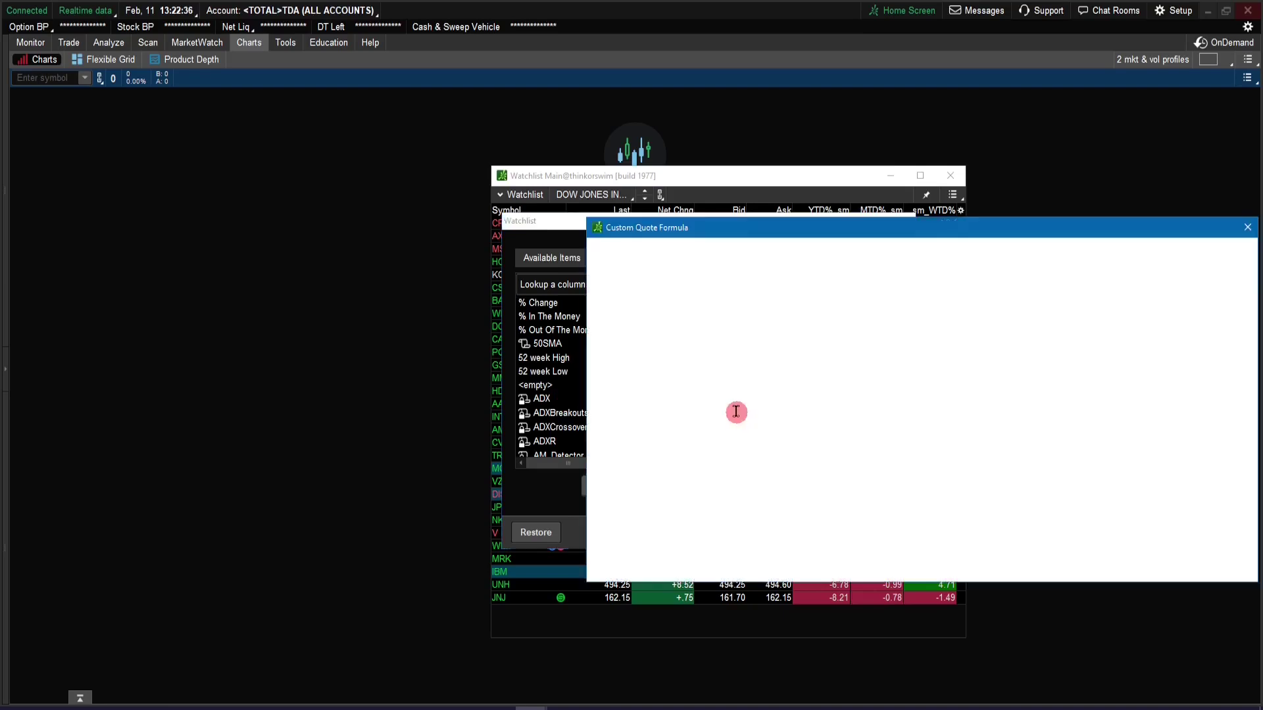
pyautogui.click(676, 255)
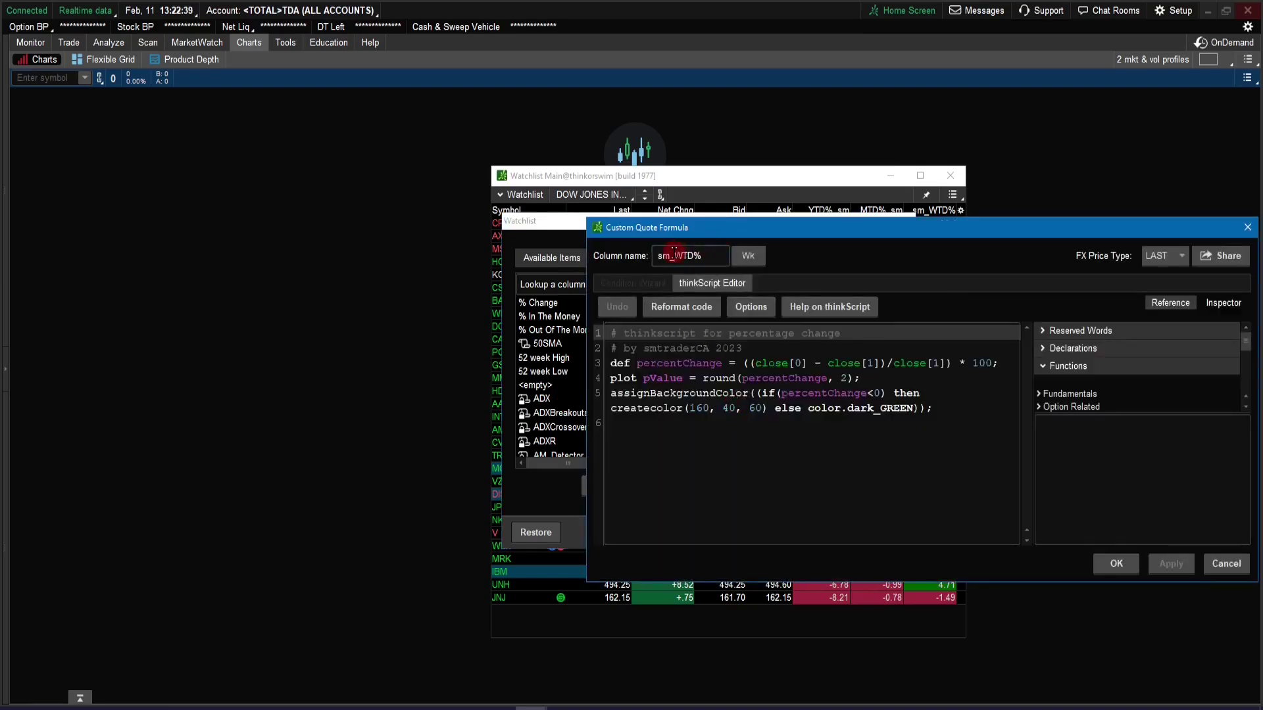
pyautogui.press('BackSpace')
pyautogui.press('BackSpace')
pyautogui.press('BackSpace')
pyautogui.write('_sm')
pyautogui.click(1130, 569)
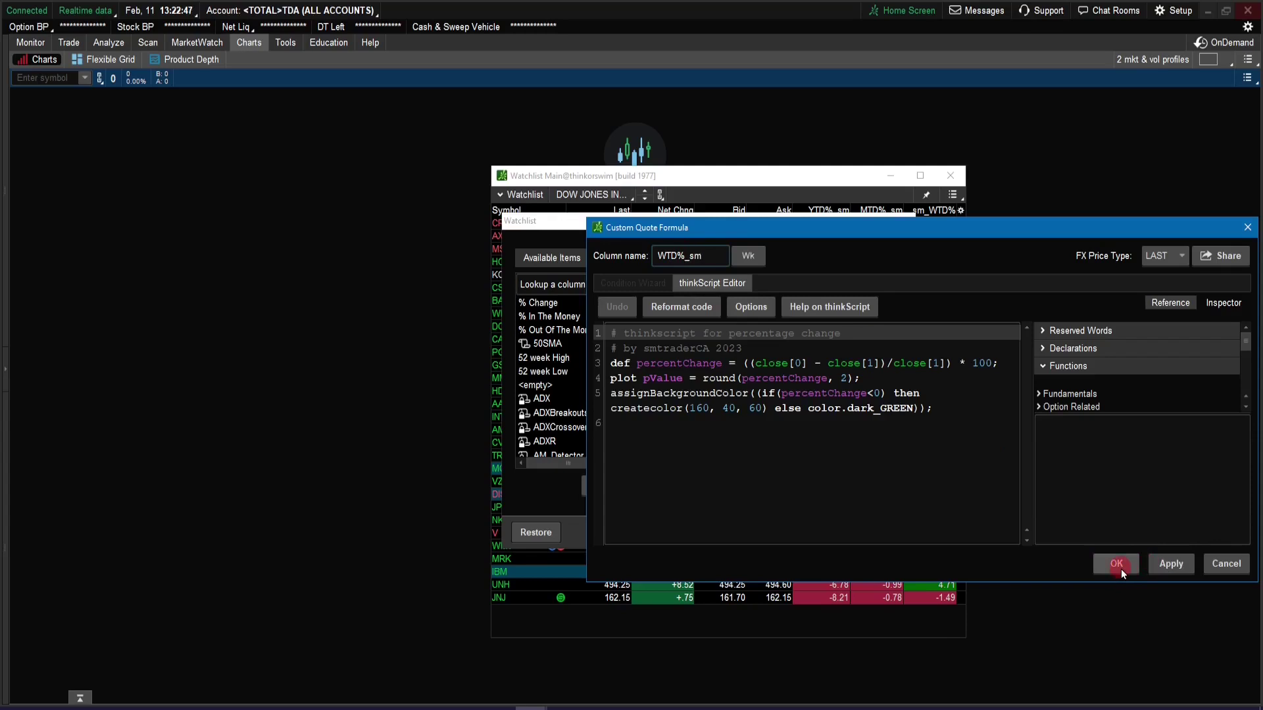
pyautogui.click(1118, 565)
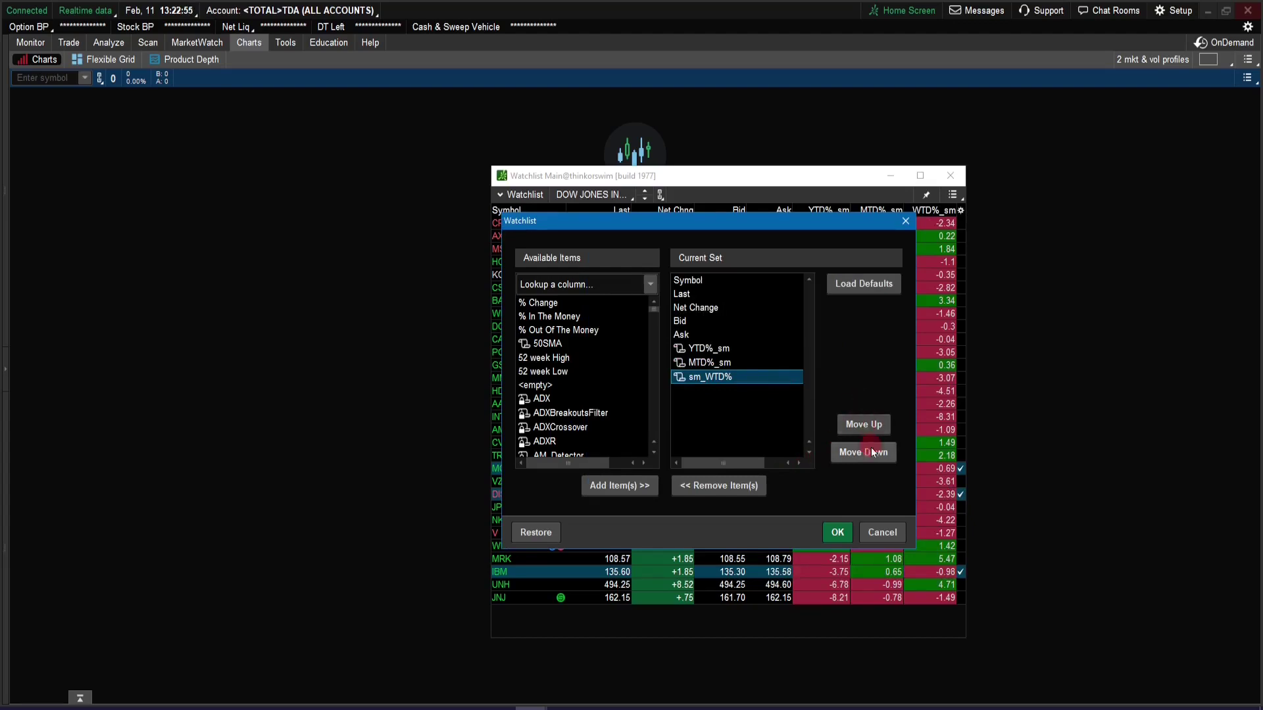
# Step: Close the column setup, then narrow the YTD%_sm column and shrink the watchlist window
pyautogui.click(838, 535)
pyautogui.click(835, 533)
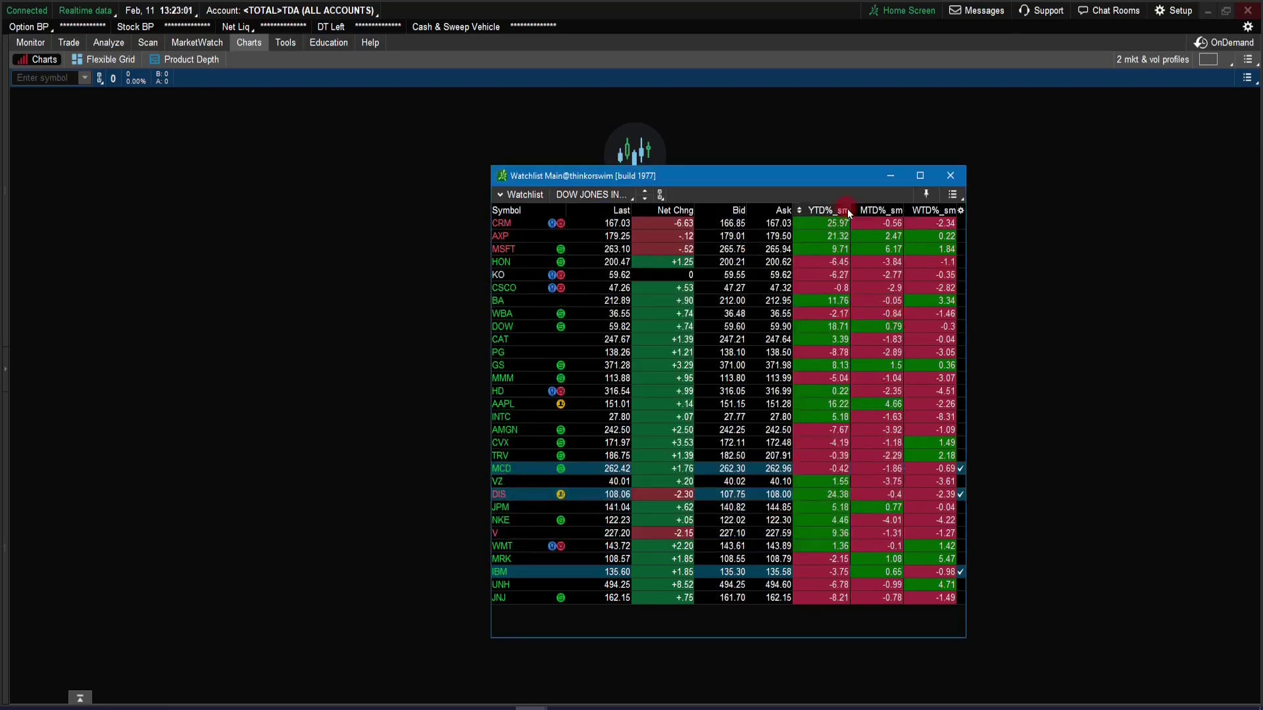
pyautogui.moveTo(848, 209)
pyautogui.mouseDown()
pyautogui.moveTo(837, 209)
pyautogui.moveTo(896, 207)
pyautogui.moveTo(882, 206)
pyautogui.mouseUp()
pyautogui.moveTo(969, 203)
pyautogui.mouseDown()
pyautogui.moveTo(958, 239)
pyautogui.moveTo(895, 230)
pyautogui.moveTo(885, 212)
pyautogui.moveTo(789, 211)
pyautogui.mouseUp()
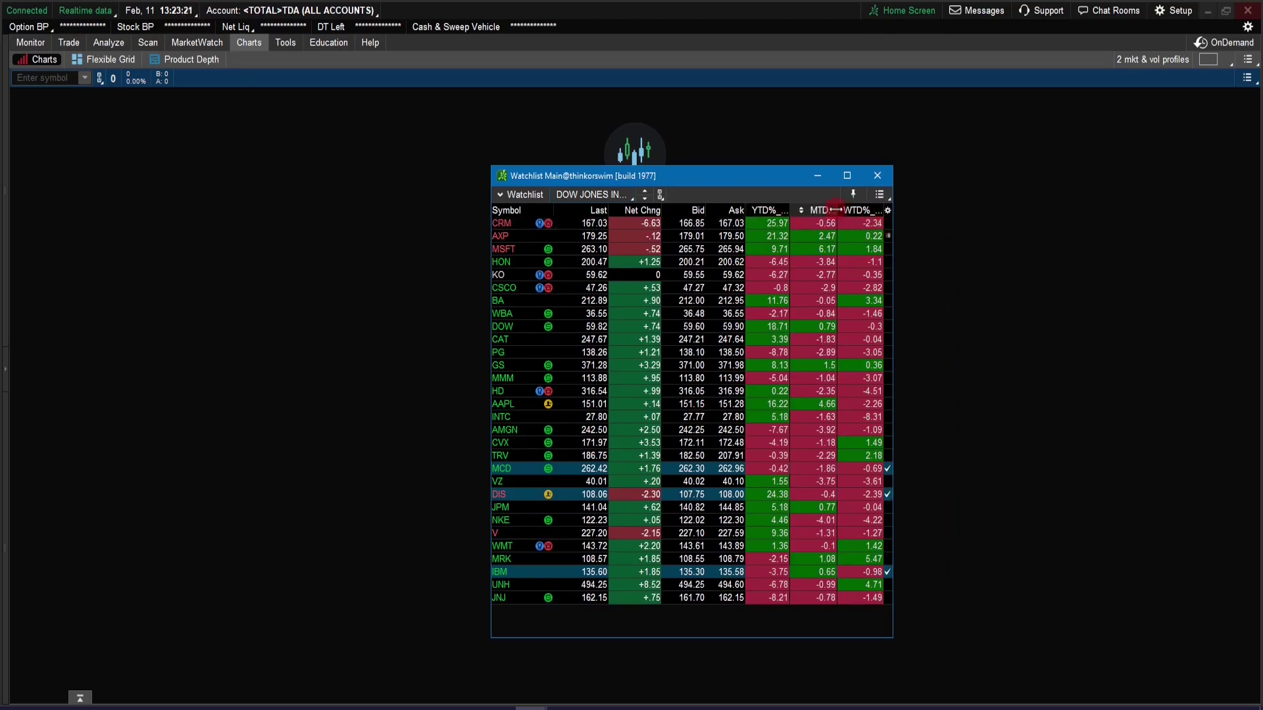
# Step: Sort by MTD and widen that column, then sort by YTD% highest first
pyautogui.click(834, 210)
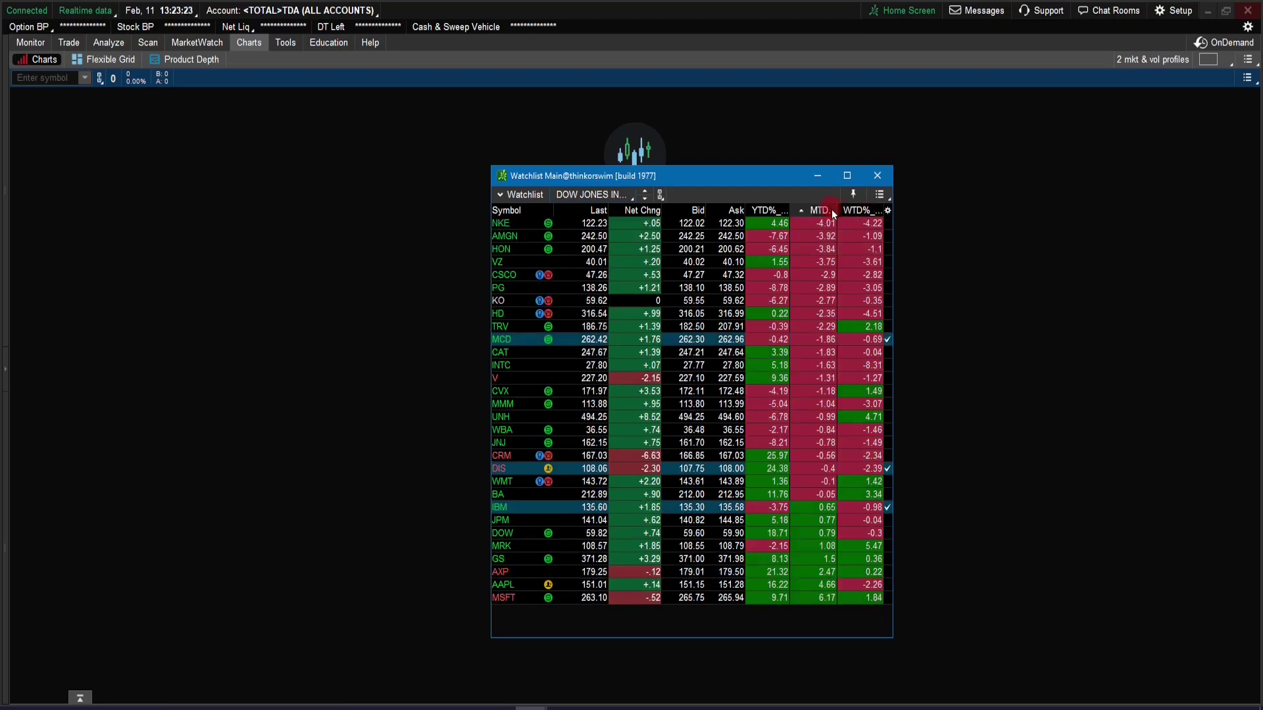
pyautogui.moveTo(836, 207); pyautogui.dragTo(840, 209)
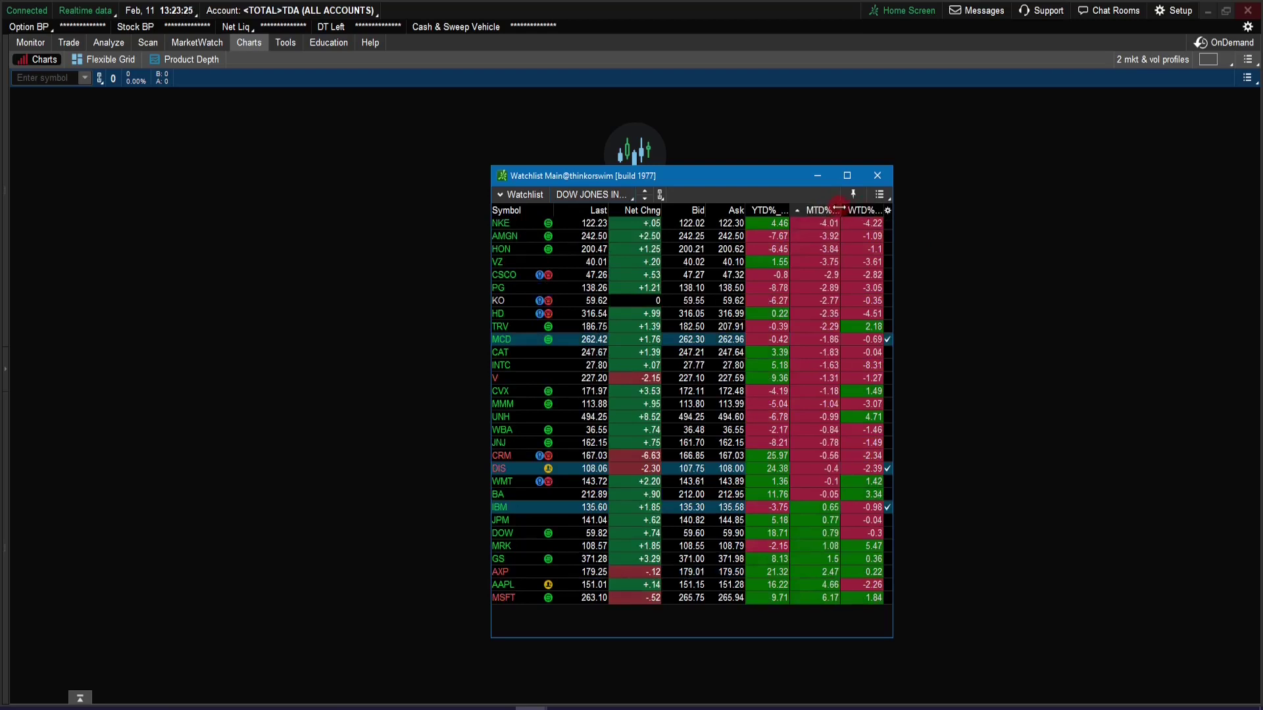
pyautogui.click(953, 243)
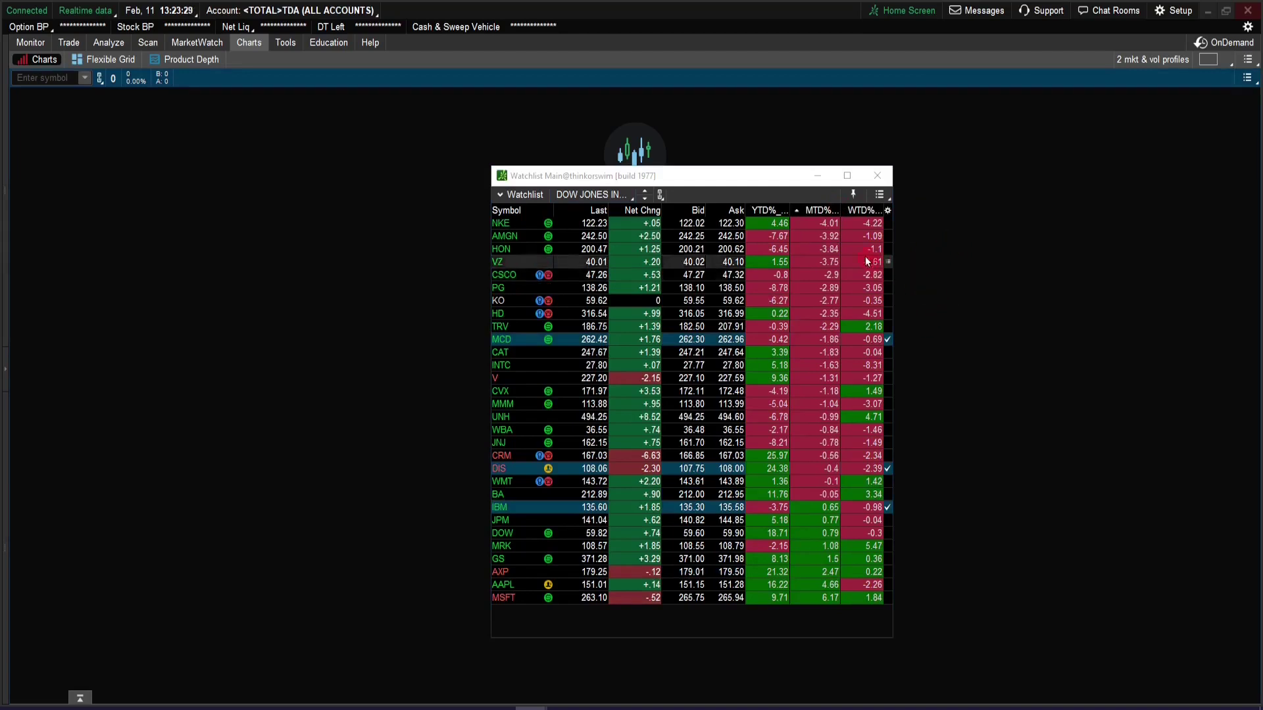
pyautogui.click(754, 213)
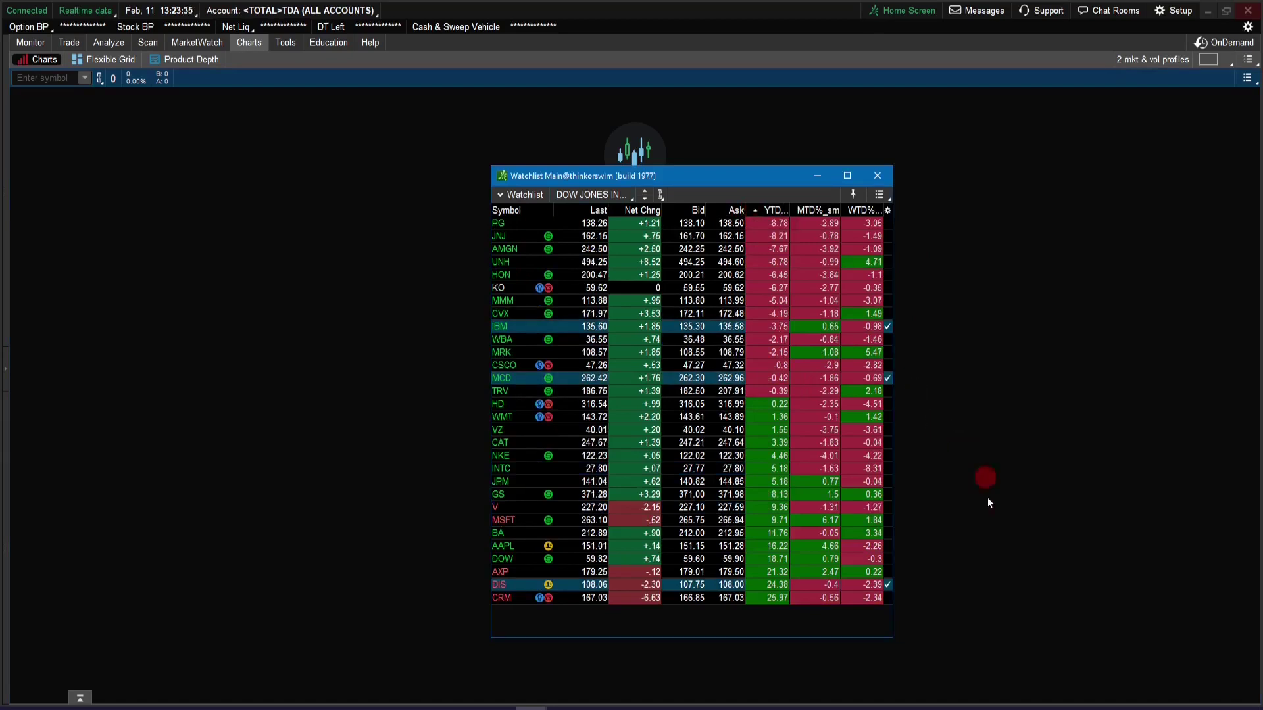
pyautogui.click(751, 208)
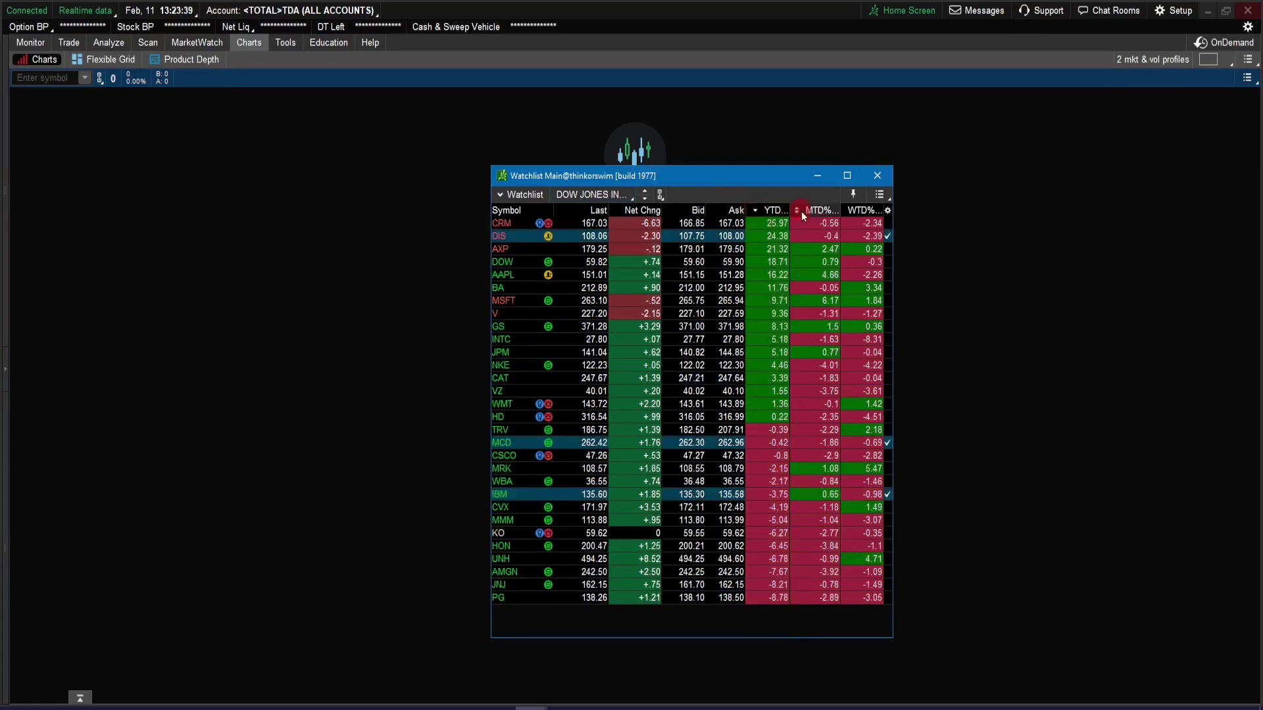
pyautogui.click(887, 210)
# Step: Move WTD%_sm and MTD%_sm up so columns read WTD%_sm, MTD%_sm, YTD%_sm, and apply
pyautogui.click(903, 226)
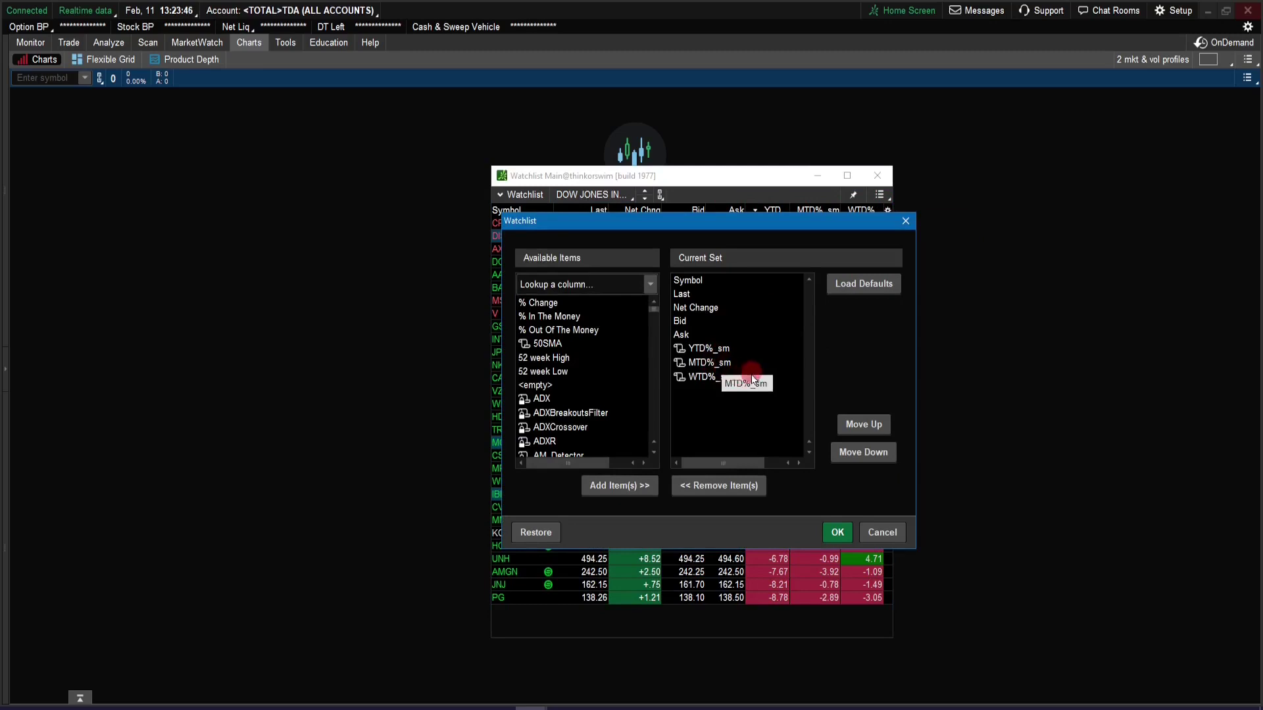
pyautogui.click(701, 379)
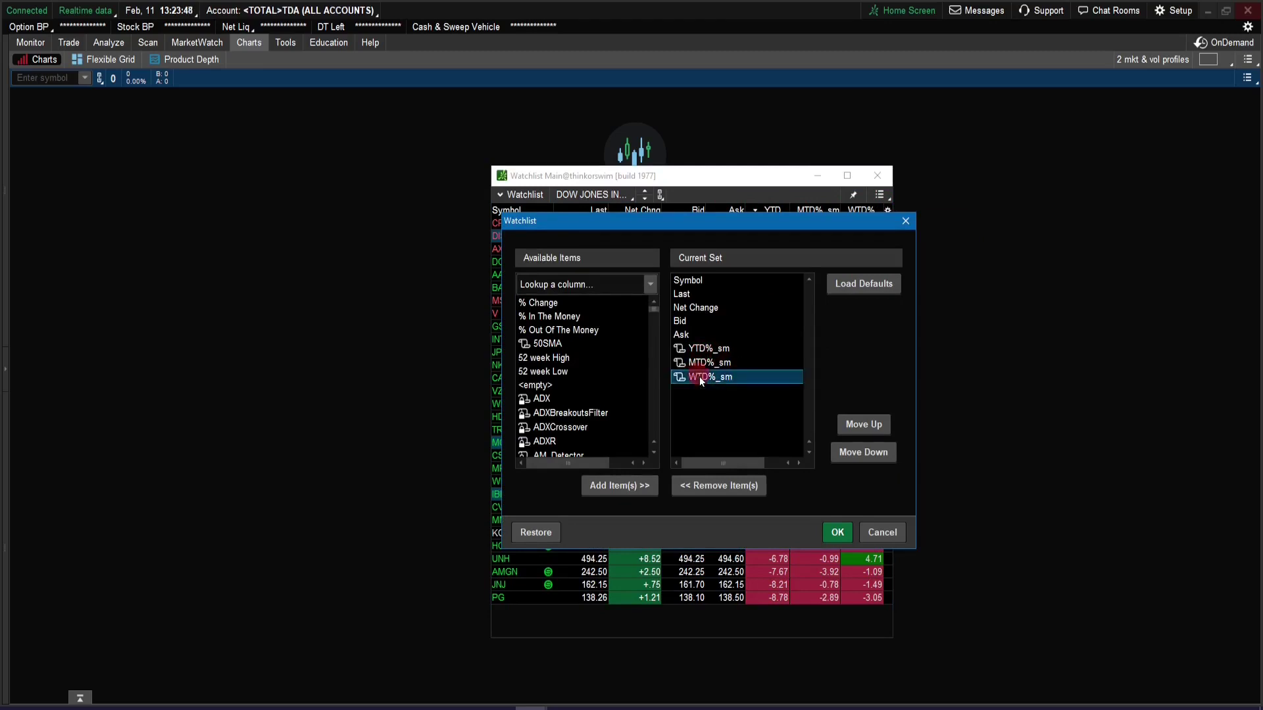
pyautogui.click(863, 426)
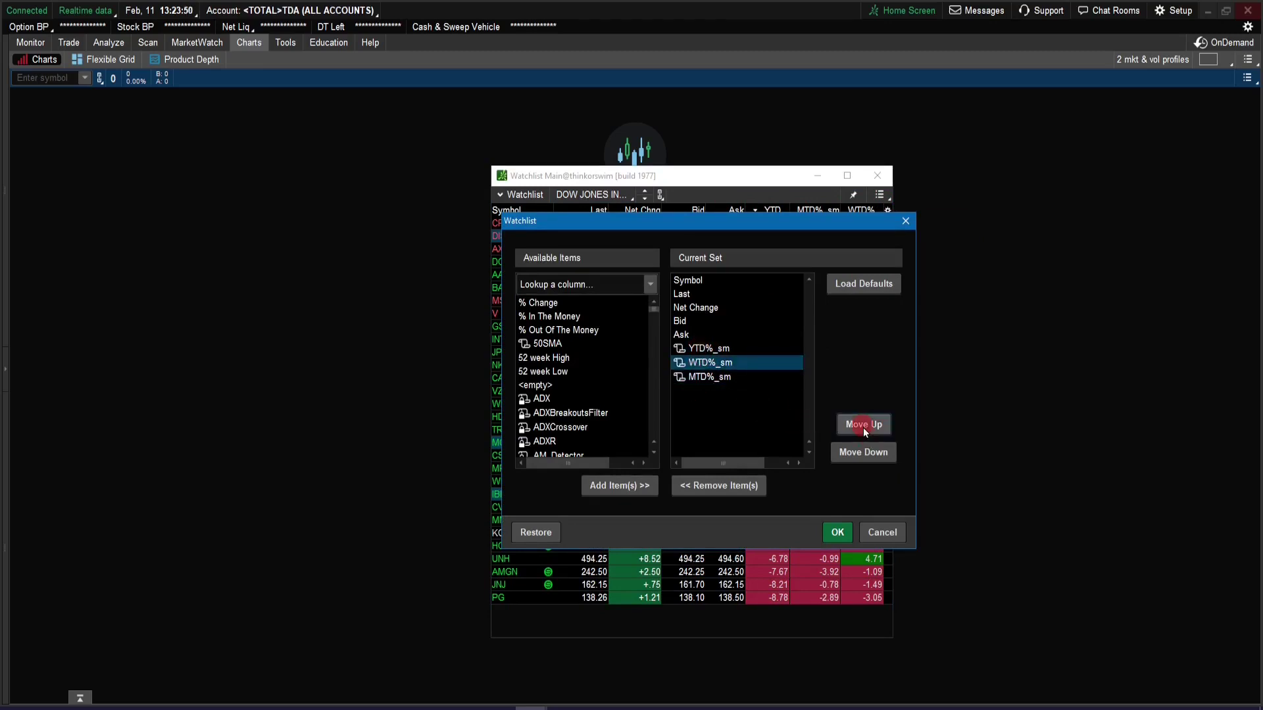
pyautogui.click(864, 426)
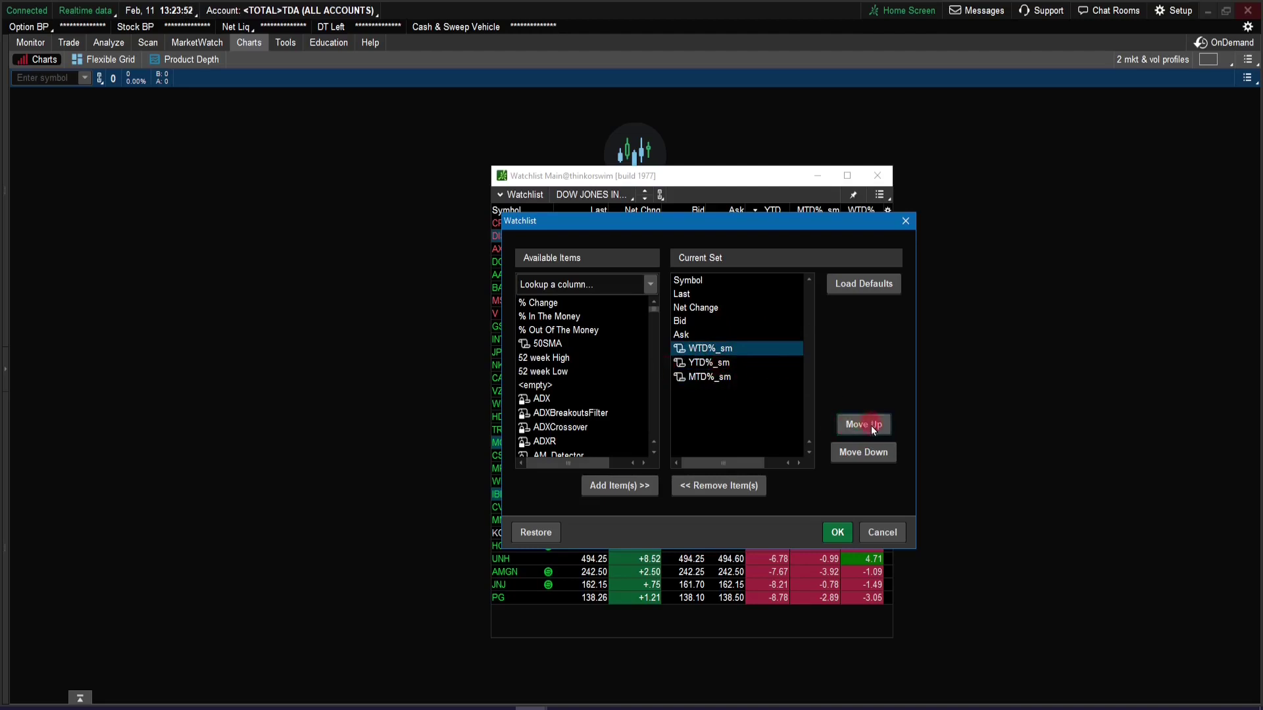
pyautogui.click(709, 378)
pyautogui.click(865, 428)
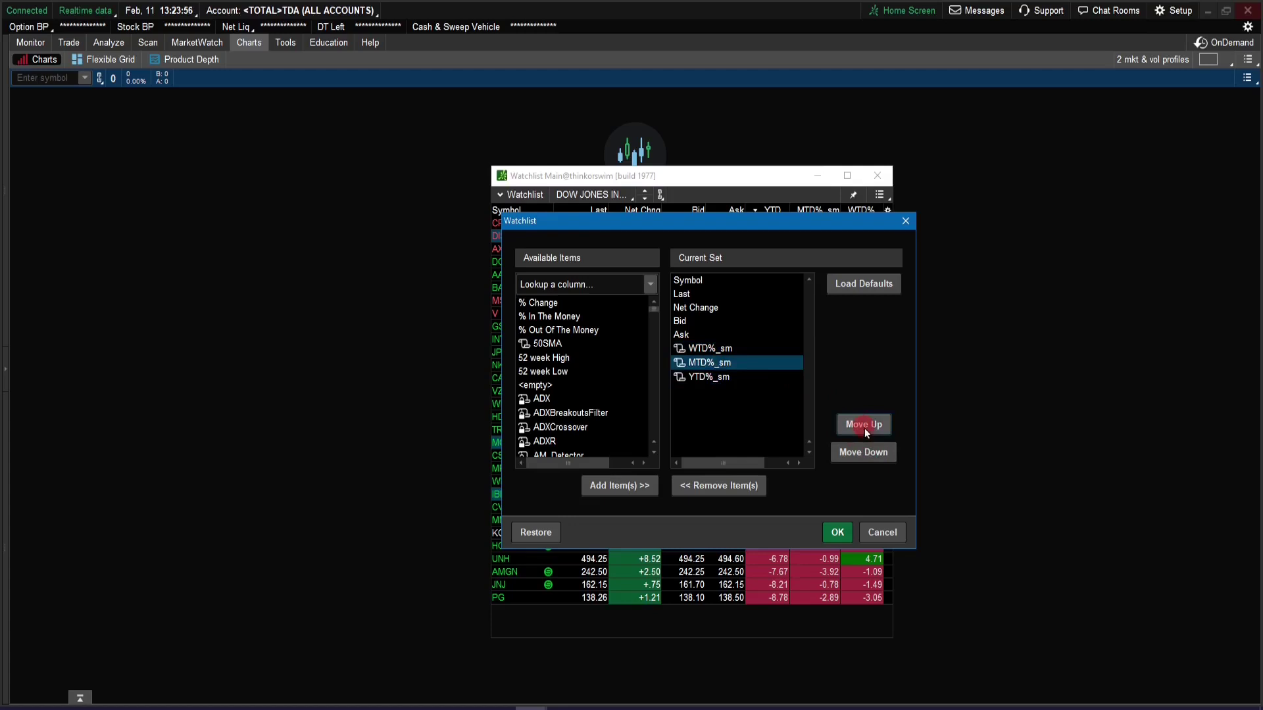
pyautogui.click(839, 532)
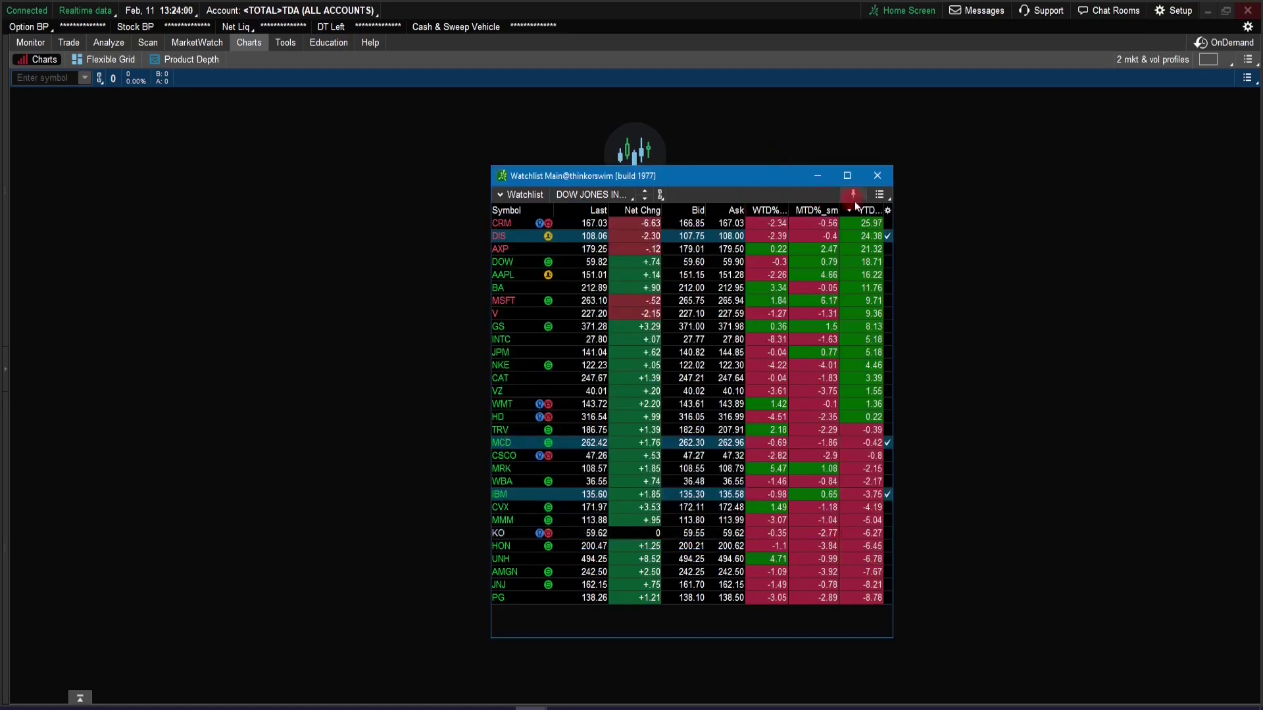
pyautogui.click(875, 225)
# Step: Close the watchlist and detach the chart into its own maximized window
pyautogui.click(877, 176)
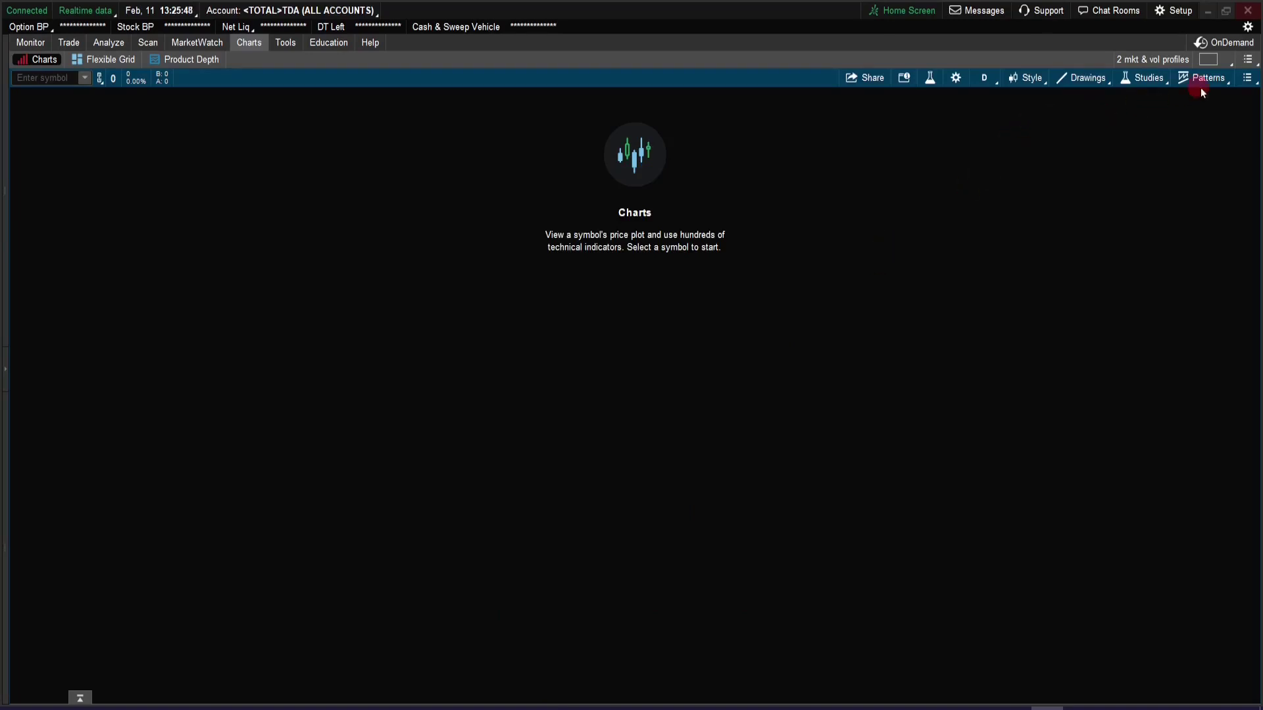
pyautogui.click(1244, 60)
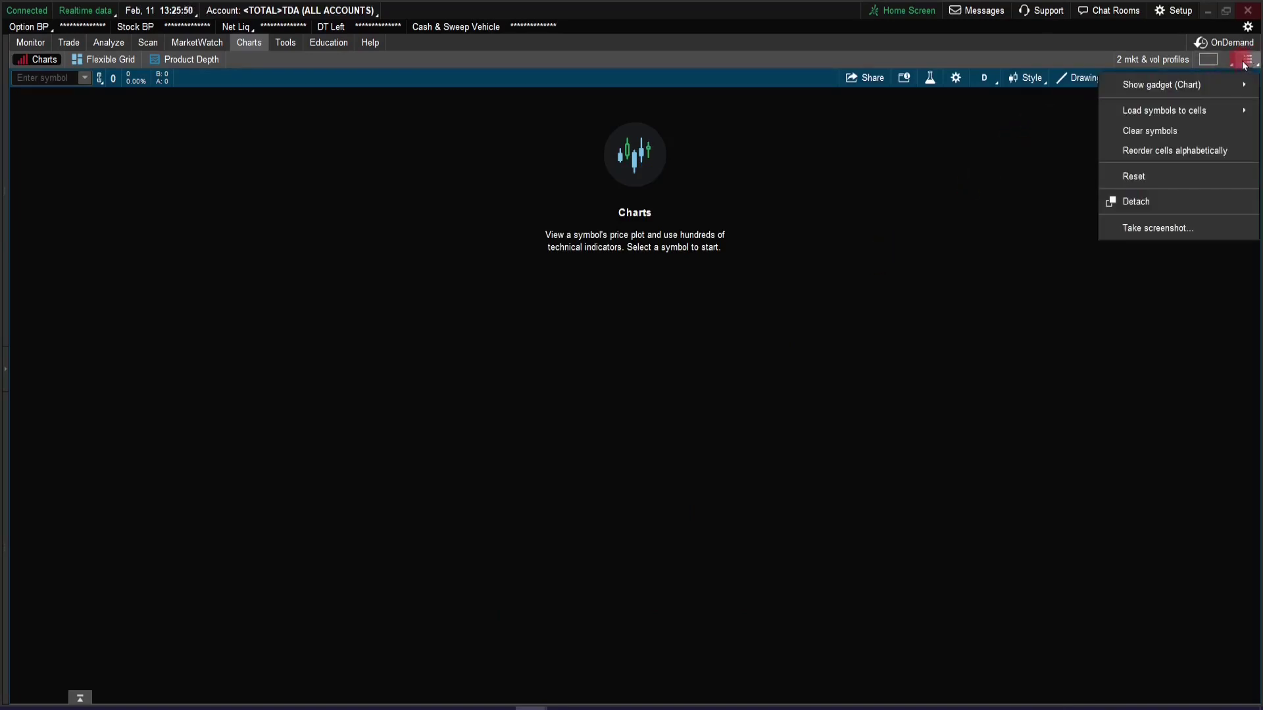
pyautogui.click(1138, 203)
pyautogui.click(1140, 200)
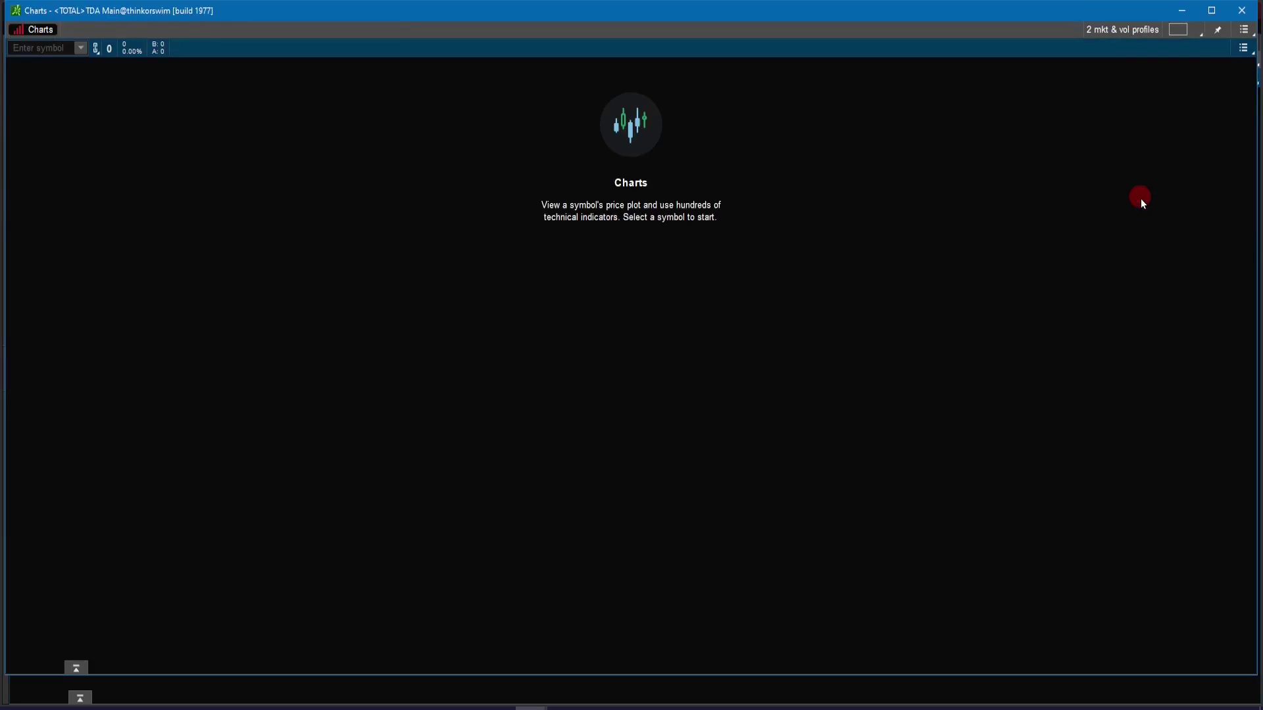
pyautogui.click(1212, 10)
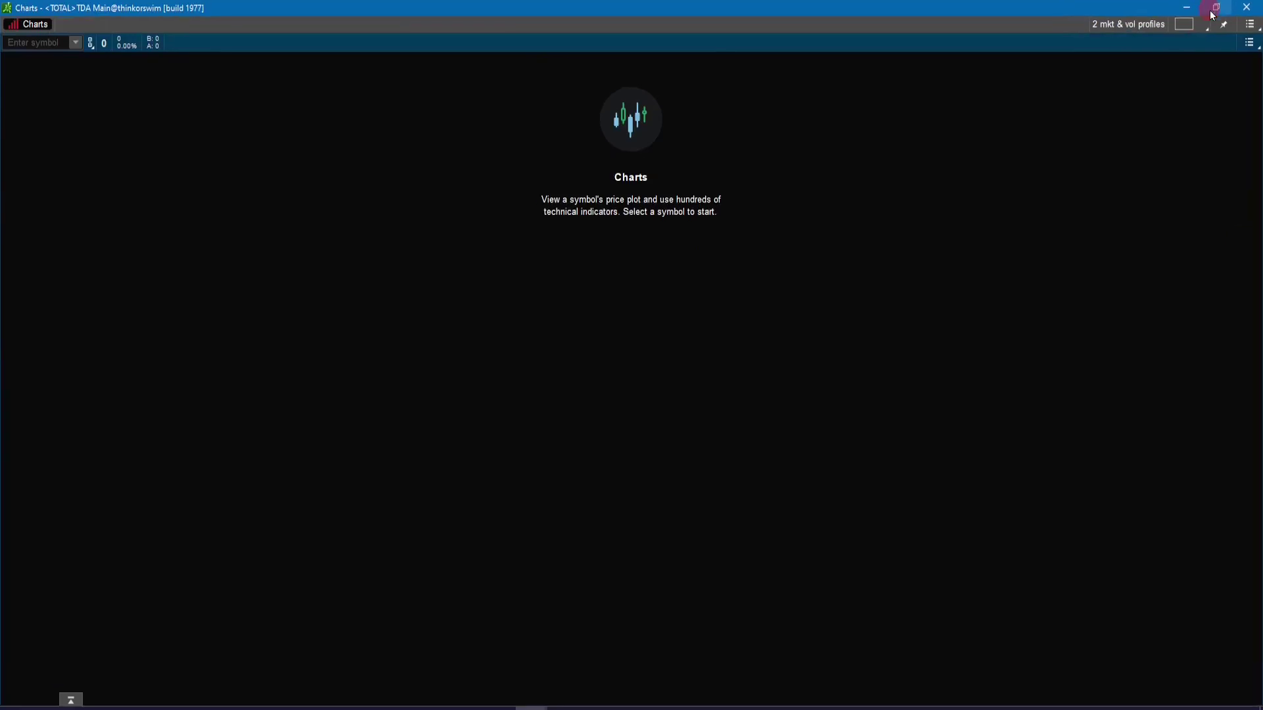
# Step: Load the SPX symbol in the detached chart
pyautogui.click(36, 46)
pyautogui.write('SPX')
pyautogui.press('Return')
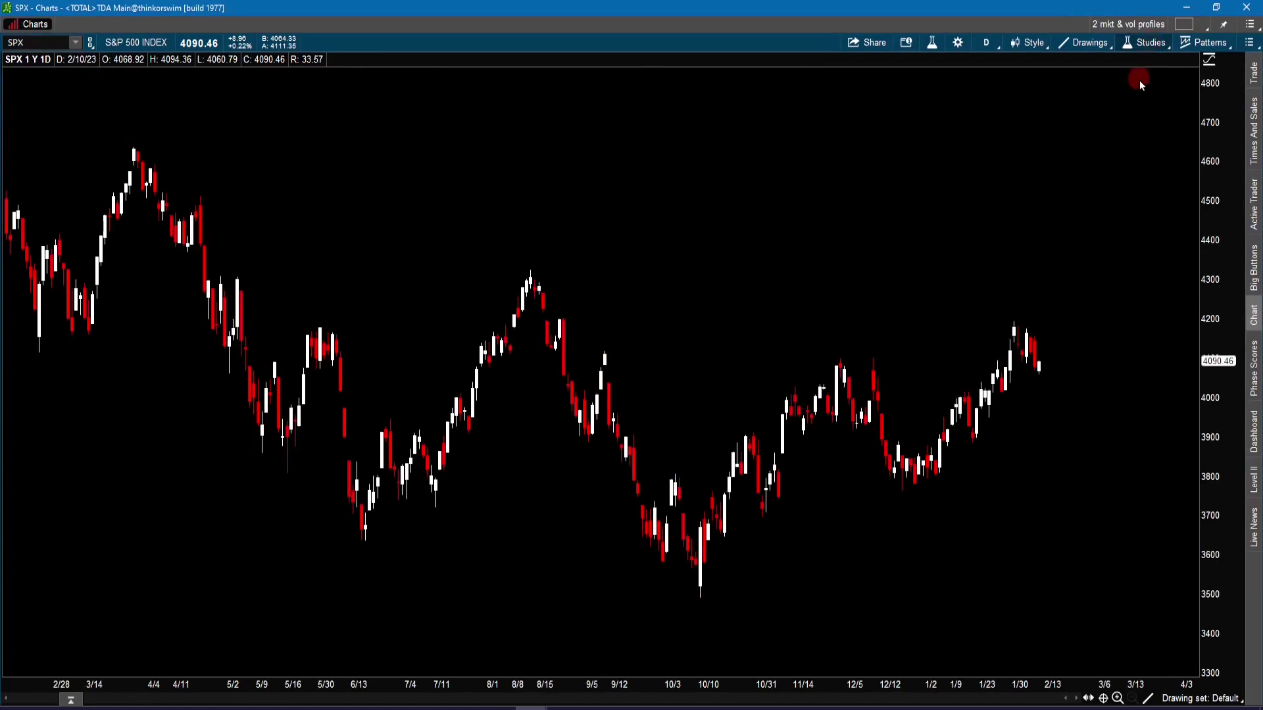
# Step: Find the sm_change_ study by searching 'sm_c' and add it to the SPX chart
pyautogui.click(1144, 42)
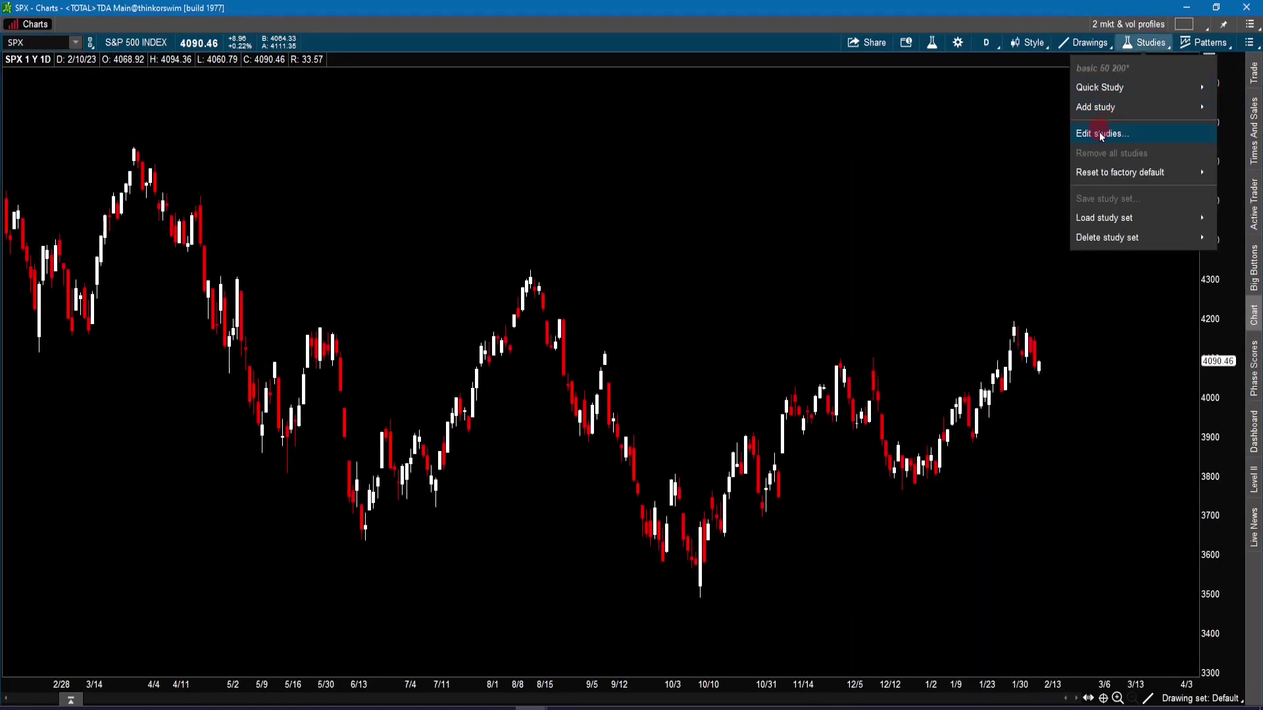
pyautogui.click(1101, 135)
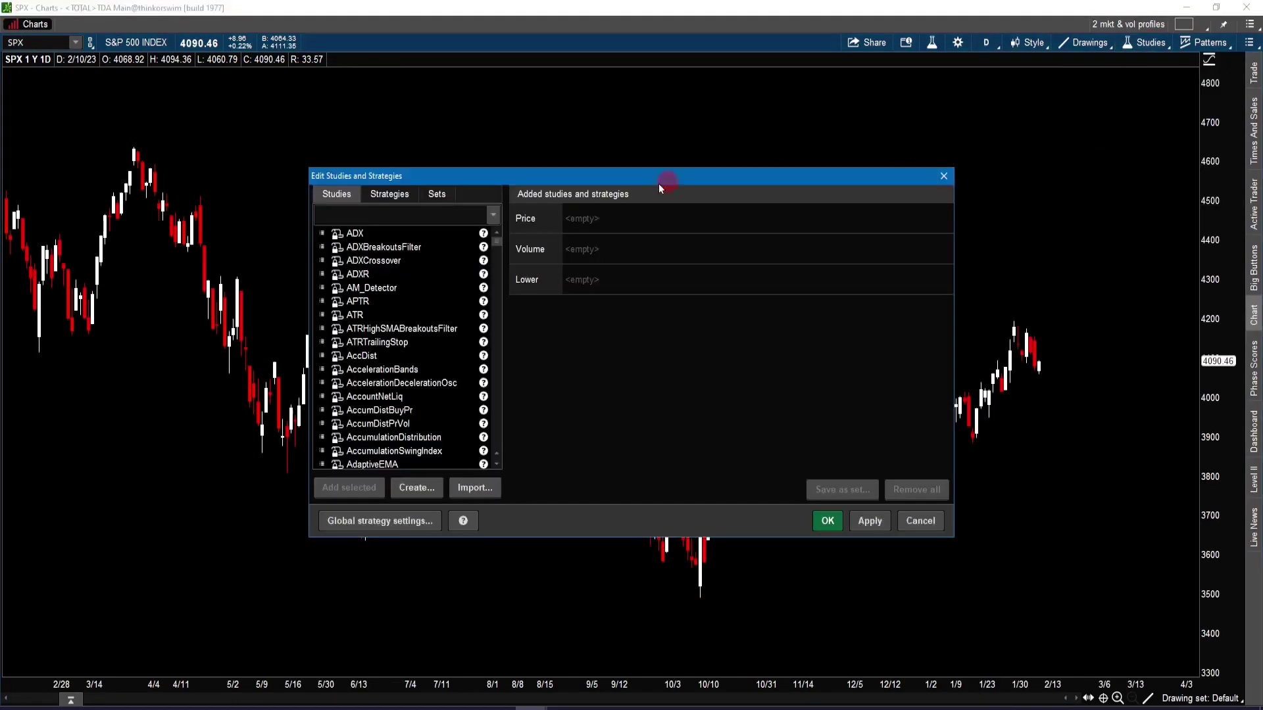
pyautogui.click(350, 213)
pyautogui.write('sm_c')
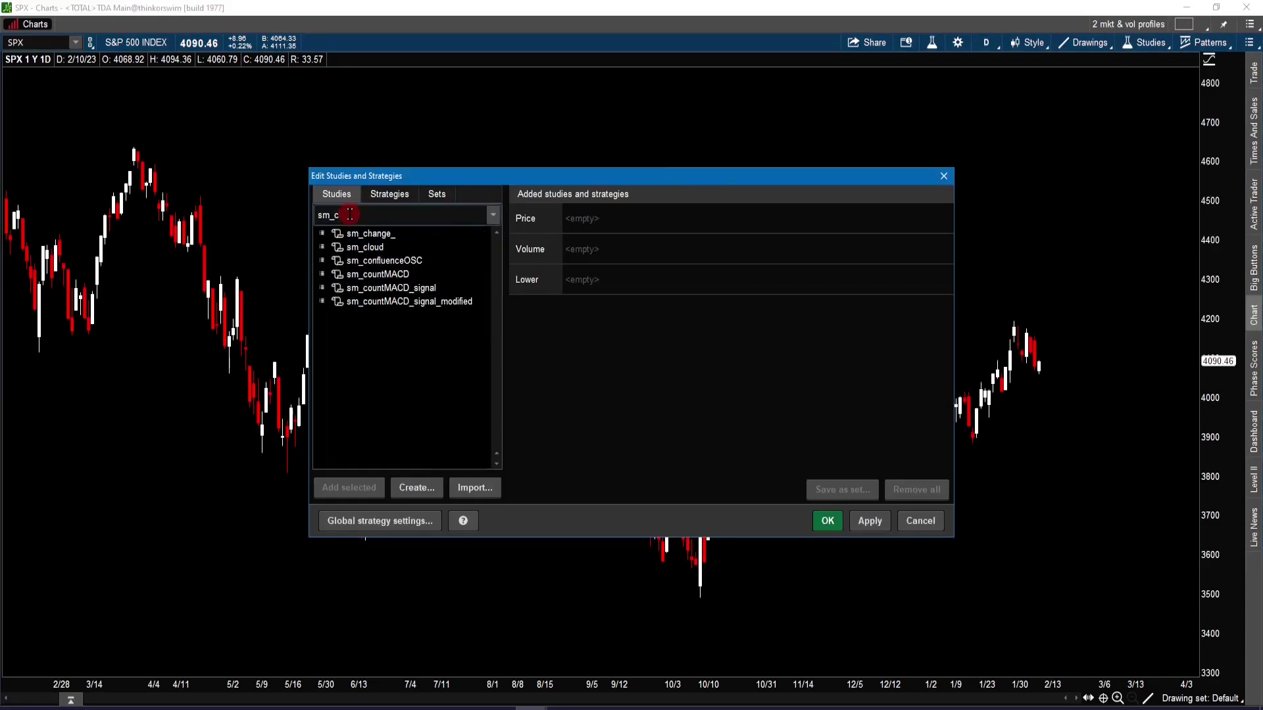
pyautogui.click(381, 236)
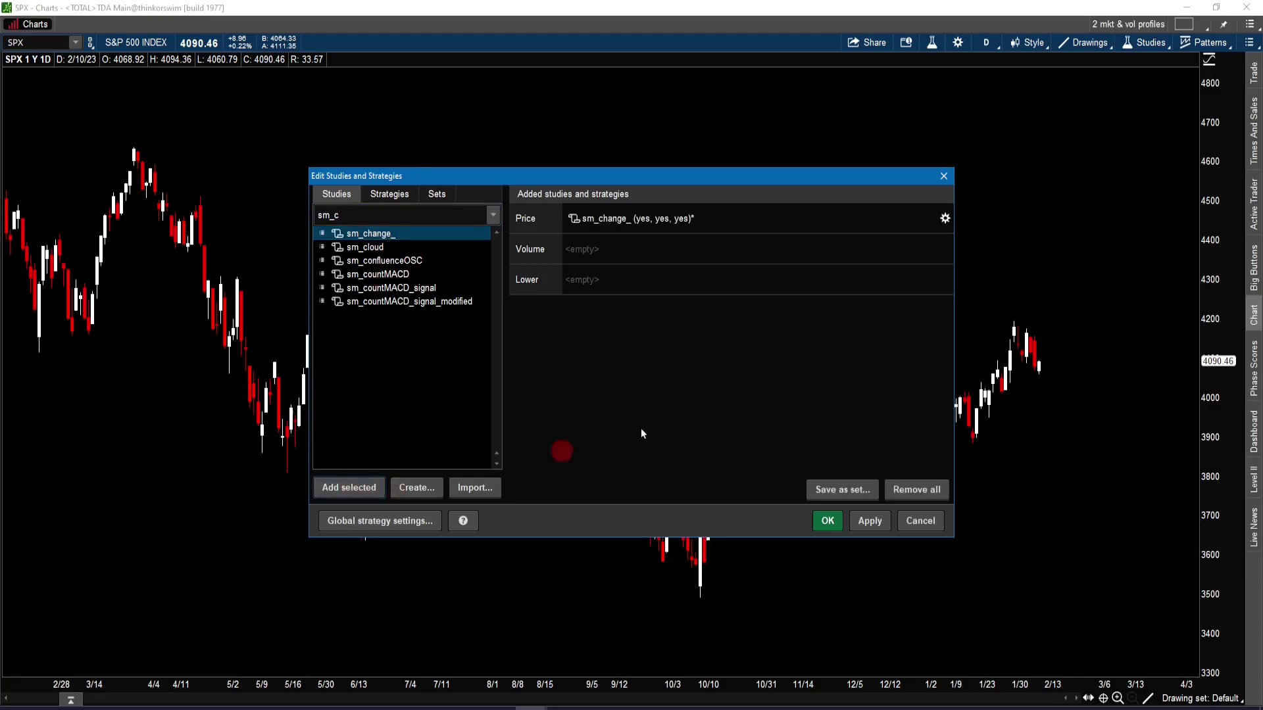
pyautogui.click(690, 391)
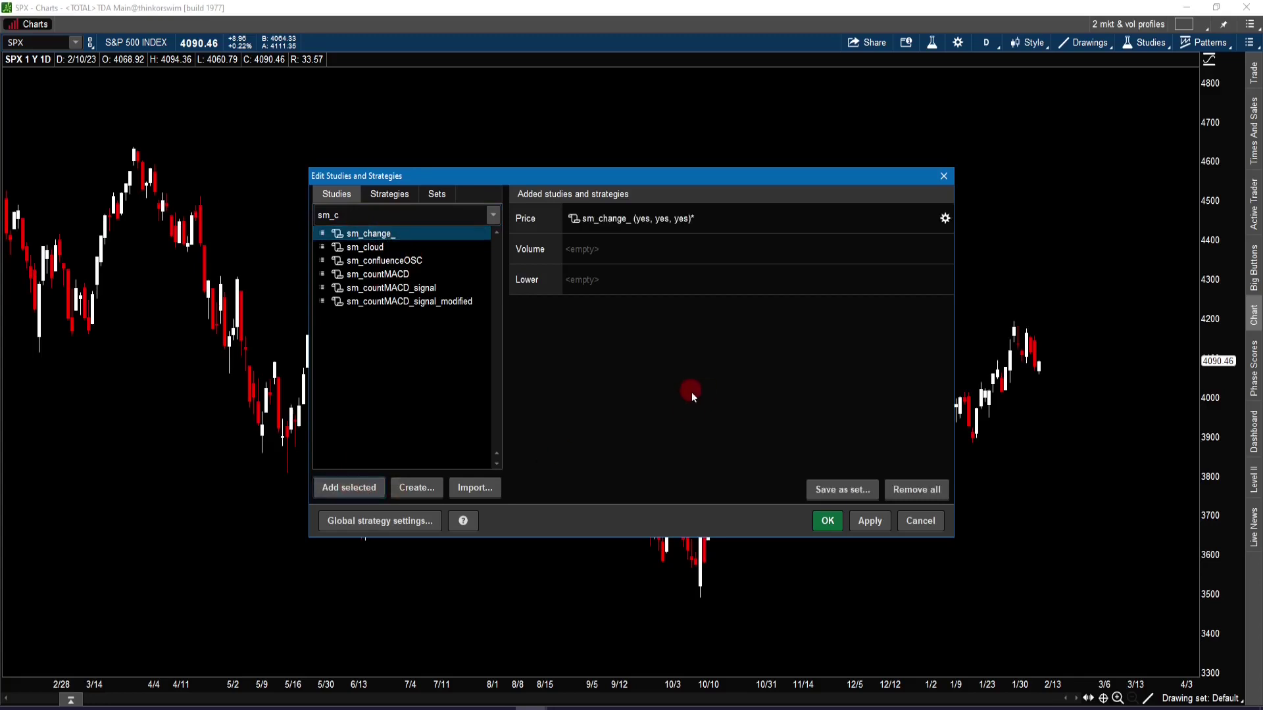
# Step: Keep the sm_change_ study's show mtd input at Yes and confirm its settings
pyautogui.click(945, 219)
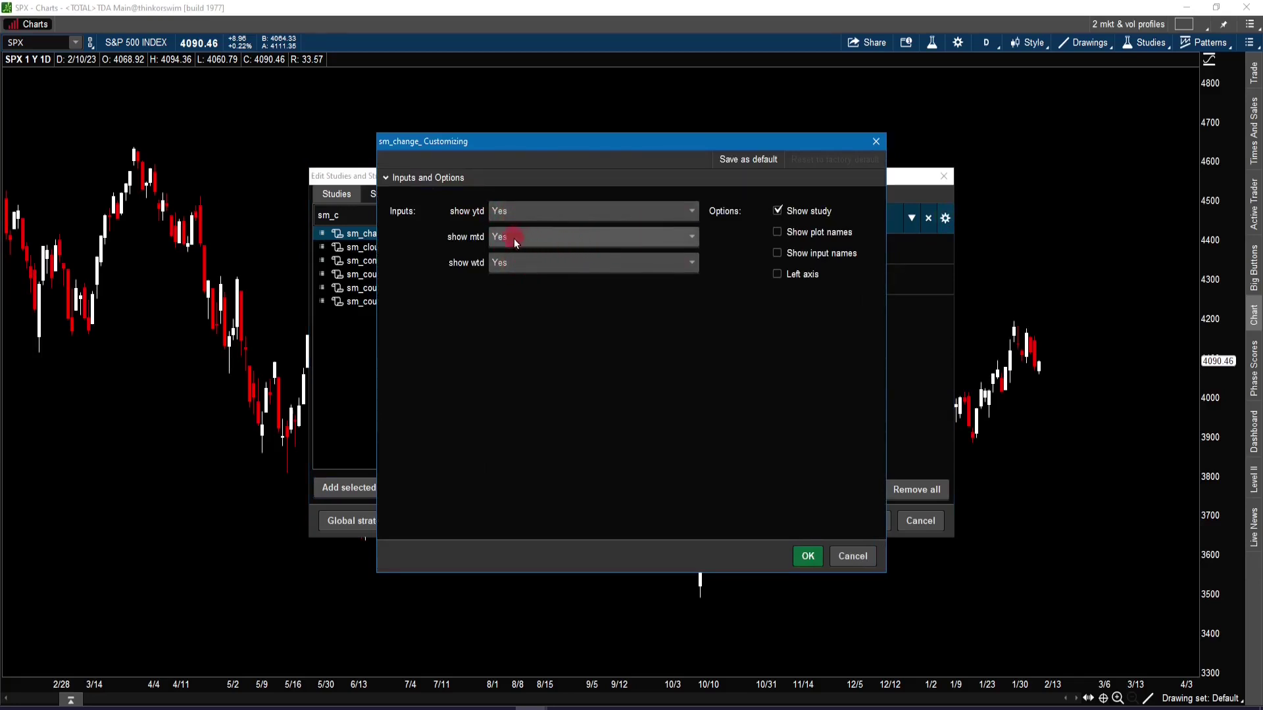
pyautogui.click(691, 235)
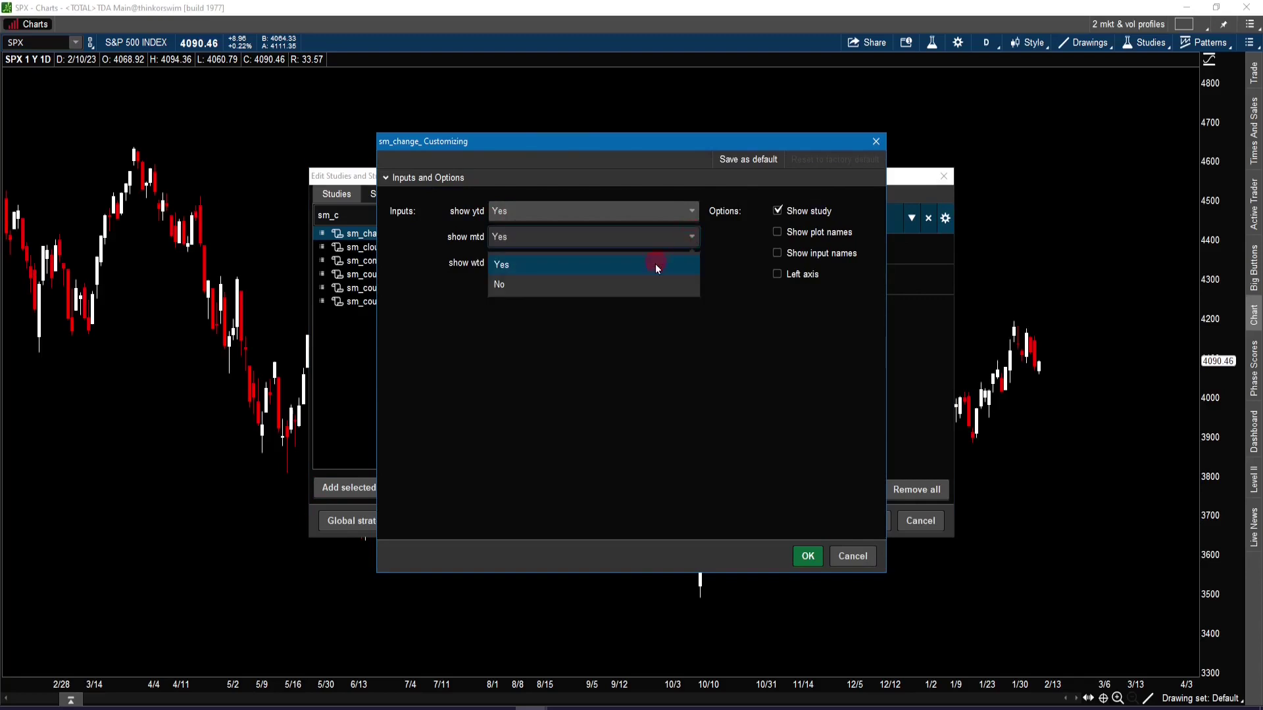
pyautogui.click(510, 284)
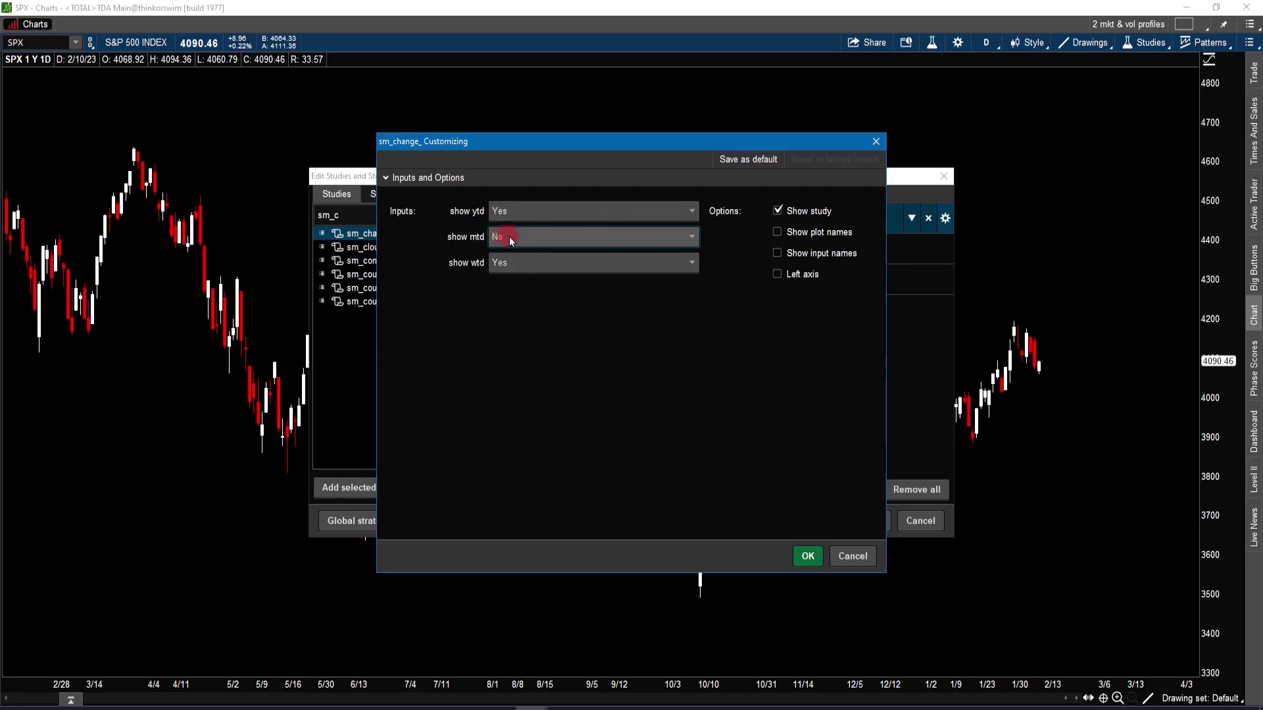
pyautogui.click(685, 236)
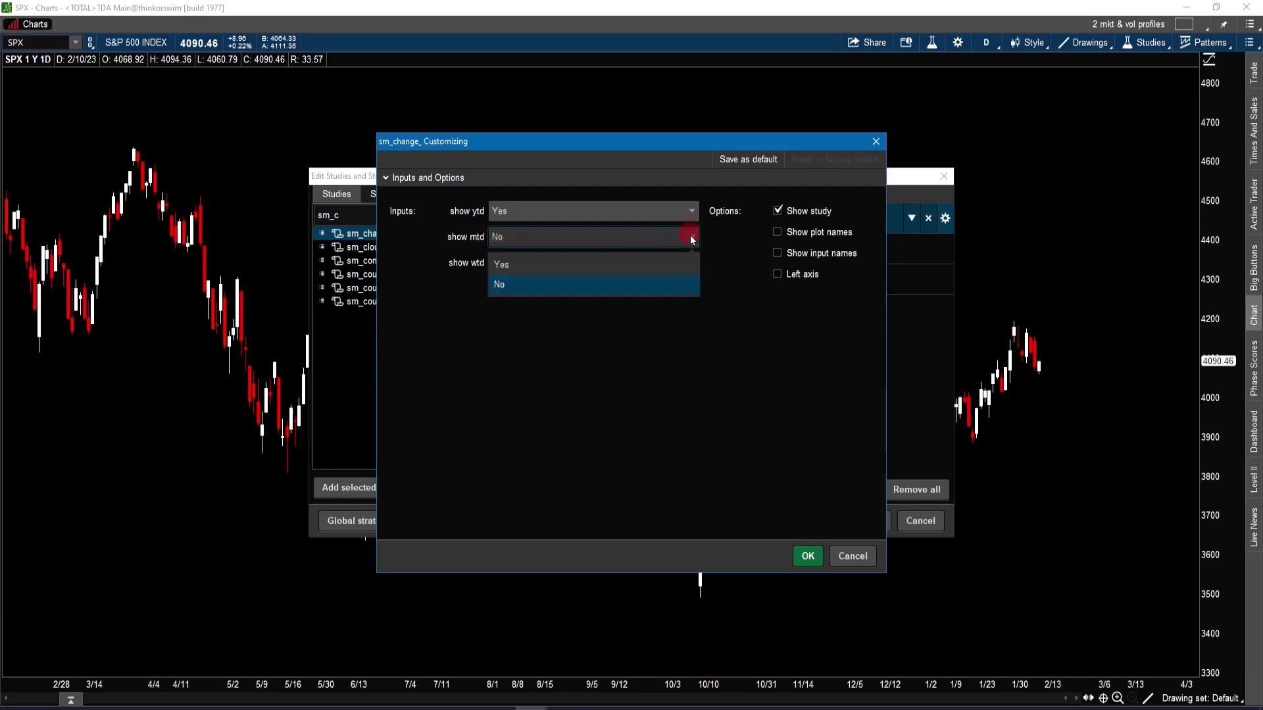
pyautogui.click(579, 261)
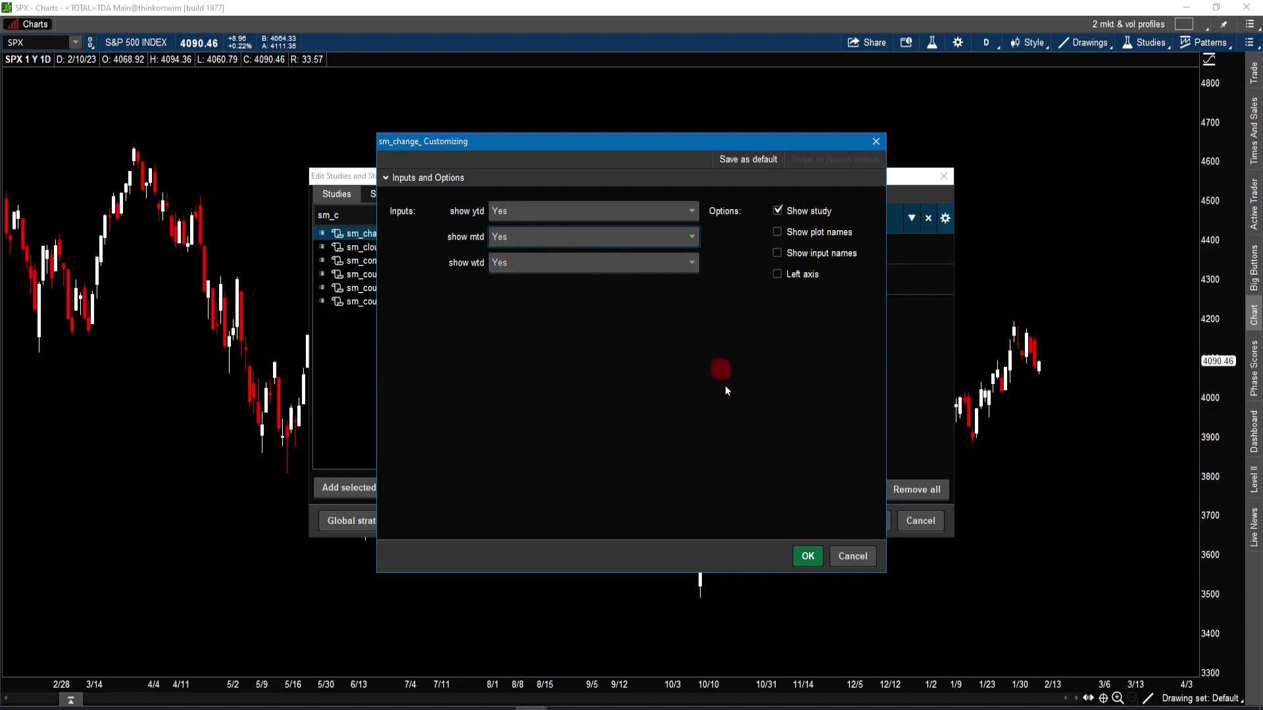
pyautogui.click(809, 556)
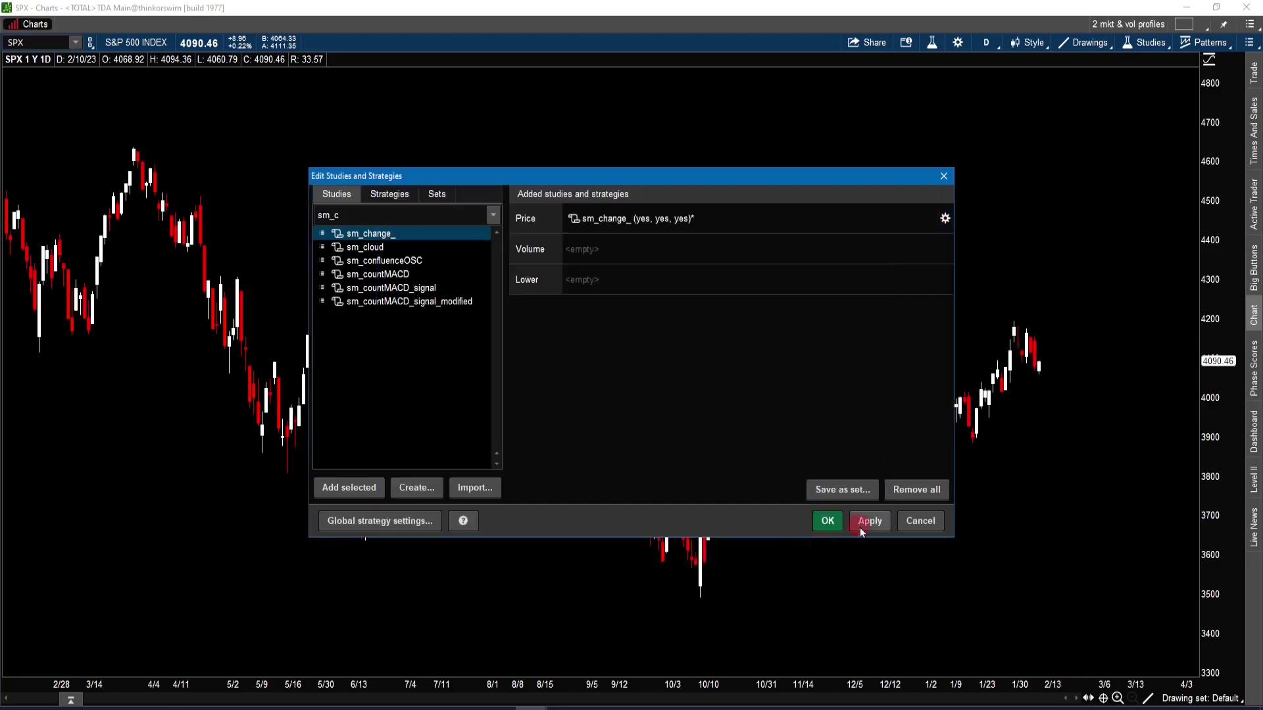
# Step: Apply sm_change_ so SPX shows YTD 6.54%, MTD 0.34% and WTD -1.11% labels
pyautogui.click(827, 520)
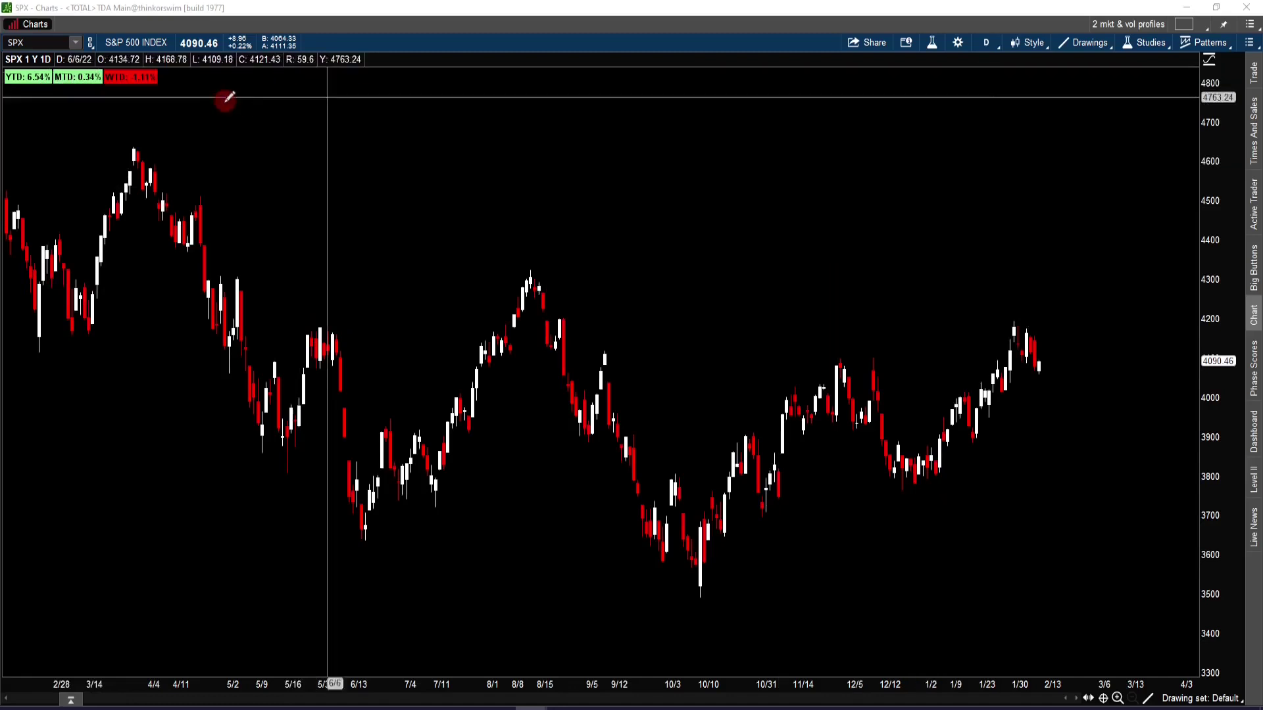
# Step: Set sm_change_'s show mtd and show wtd to No, leaving only the YTD 6.54% label
pyautogui.click(1135, 50)
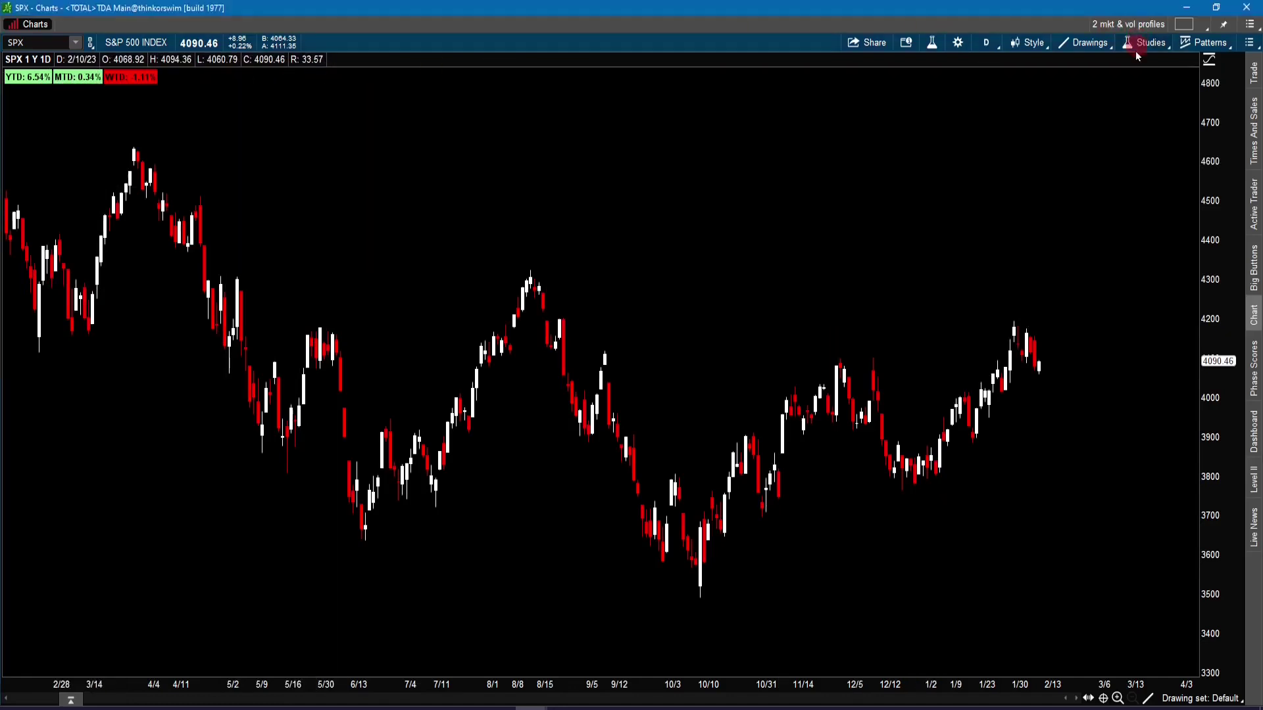
pyautogui.click(1097, 132)
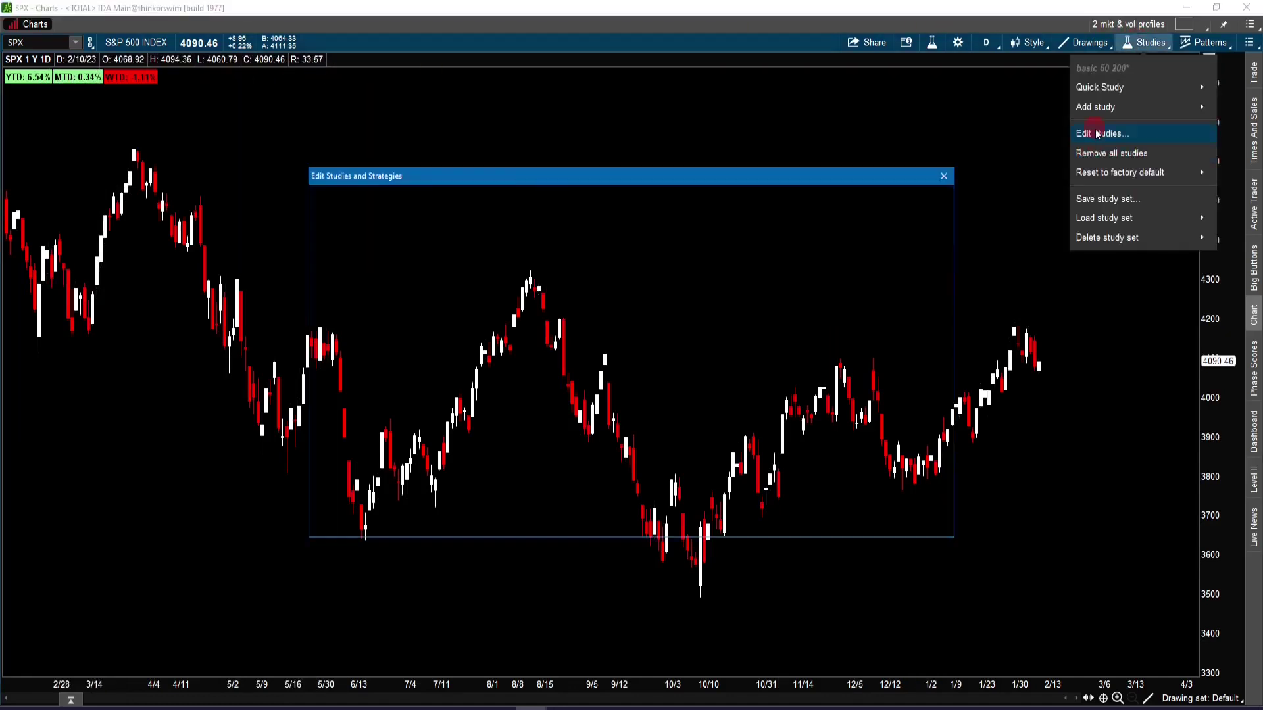
pyautogui.click(945, 218)
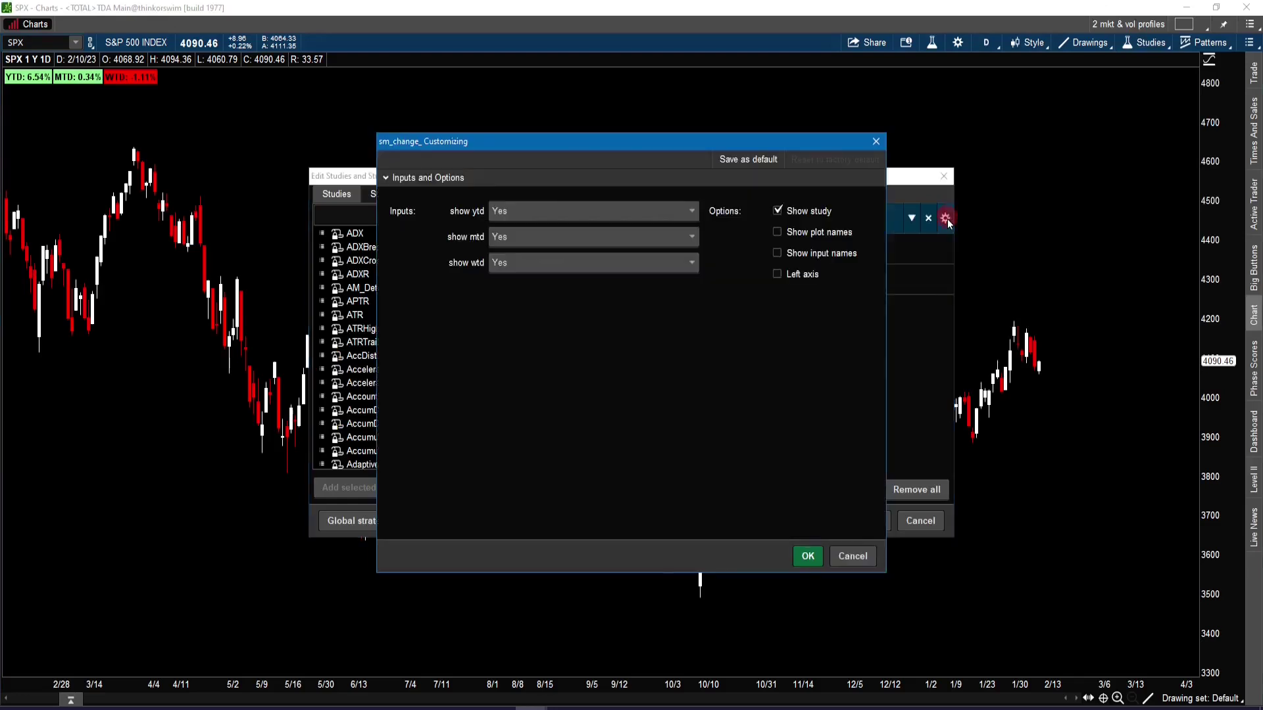
pyautogui.click(687, 240)
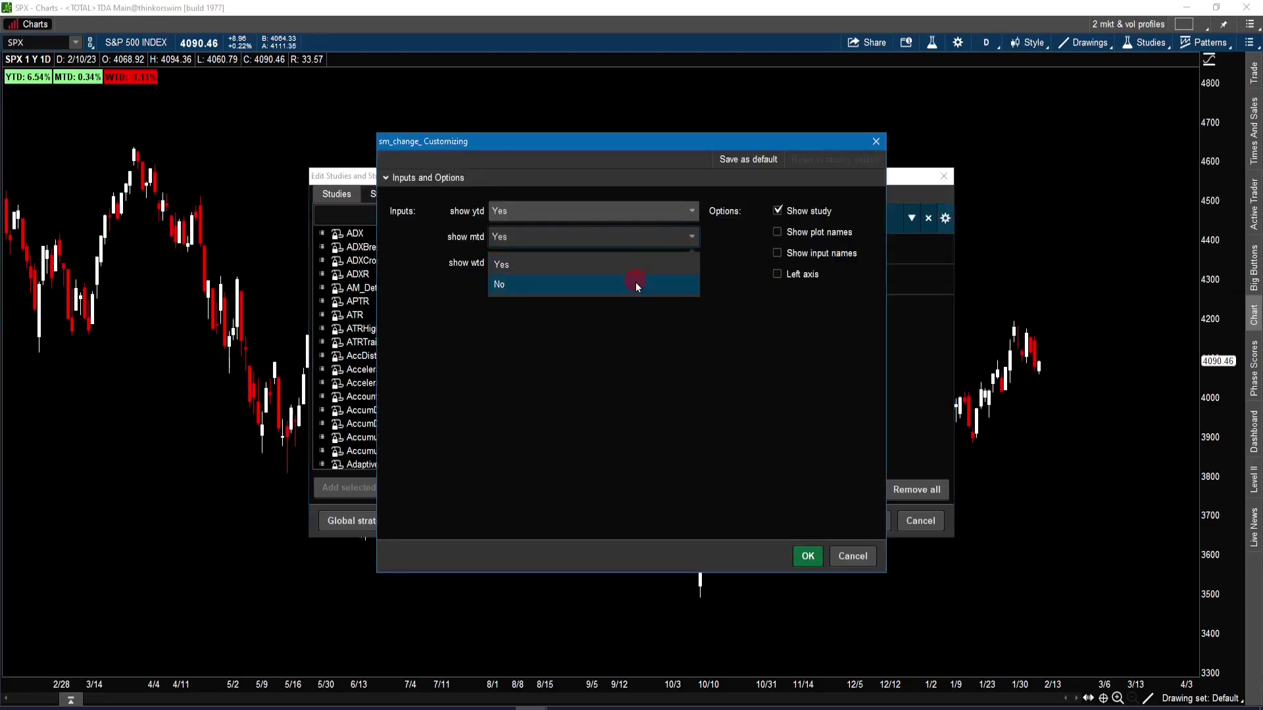
pyautogui.click(634, 285)
pyautogui.click(686, 260)
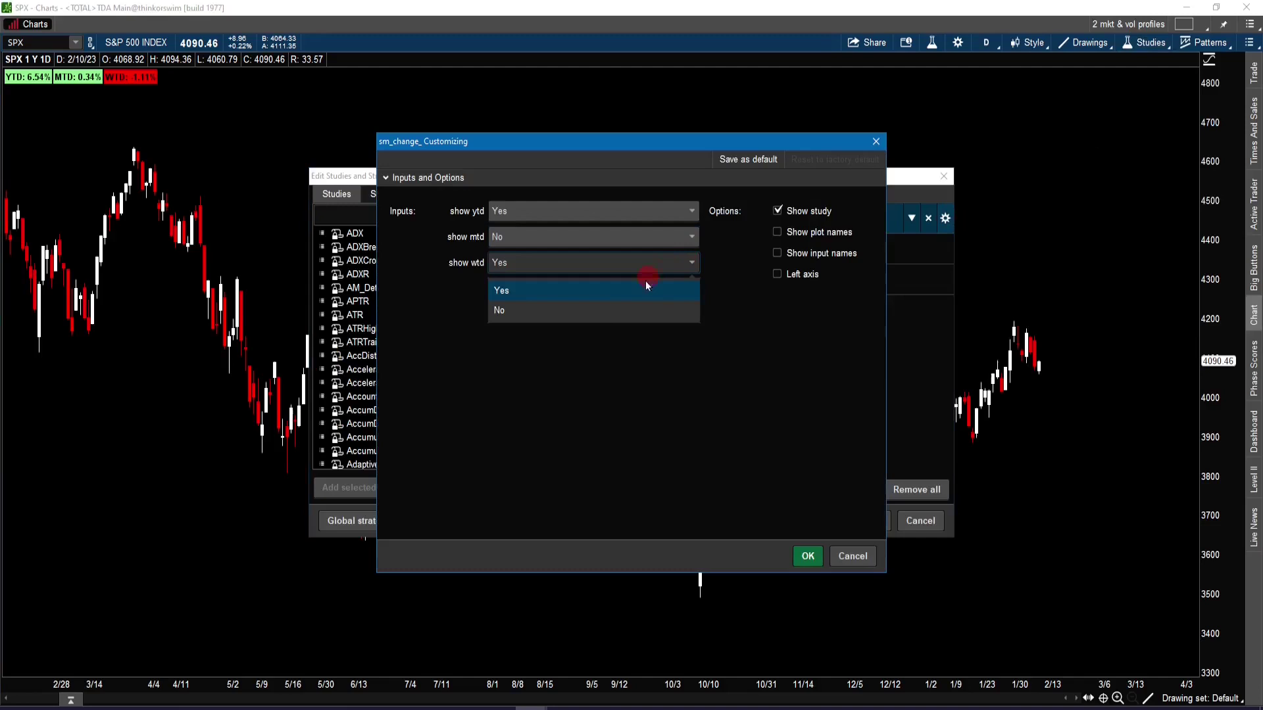
pyautogui.click(605, 311)
pyautogui.click(807, 553)
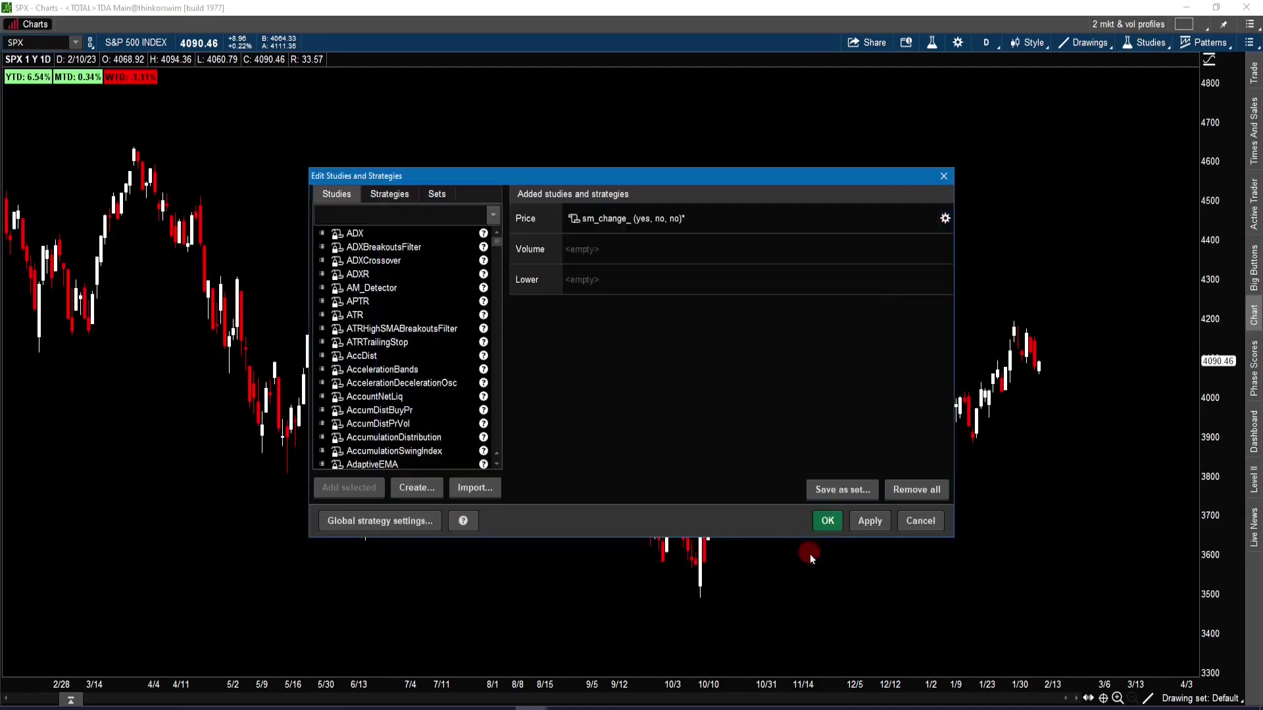
pyautogui.click(827, 520)
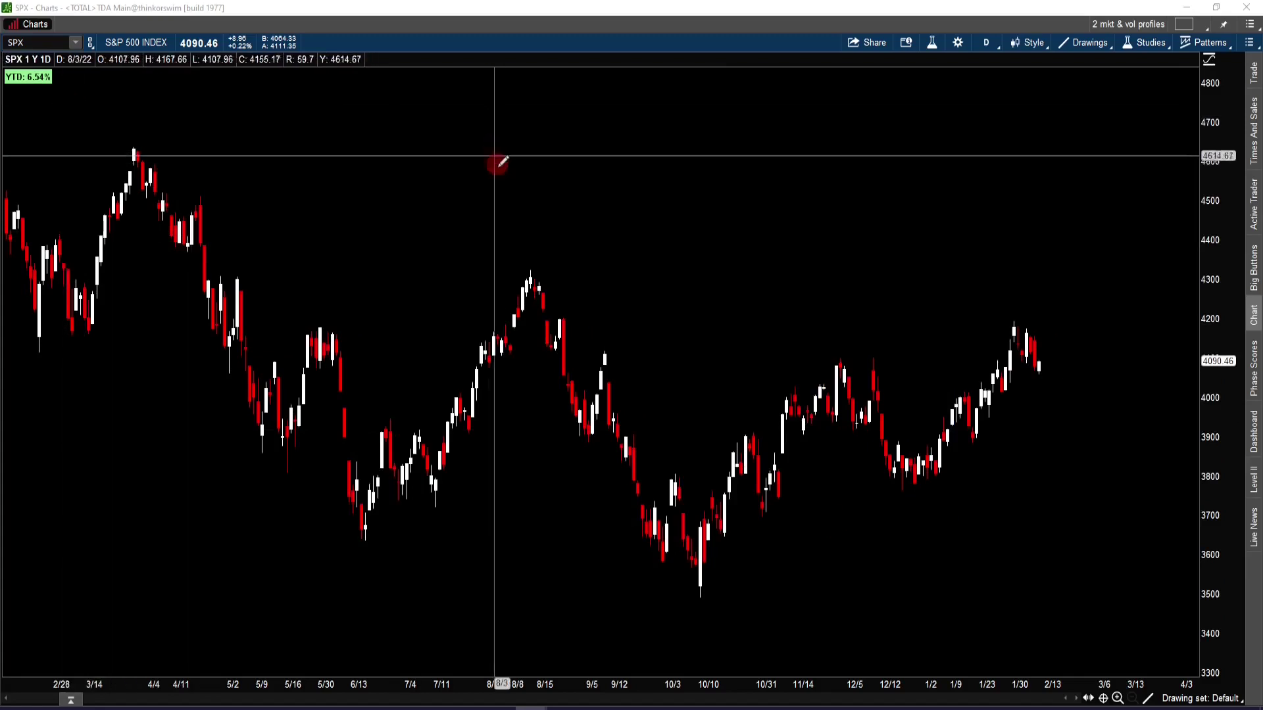
# Step: Move the detached NYSE FANG watchlist window over the middle of the SPX chart
pyautogui.hotkey('alt', 'Tab')
pyautogui.moveTo(1035, 287); pyautogui.dragTo(647, 210)
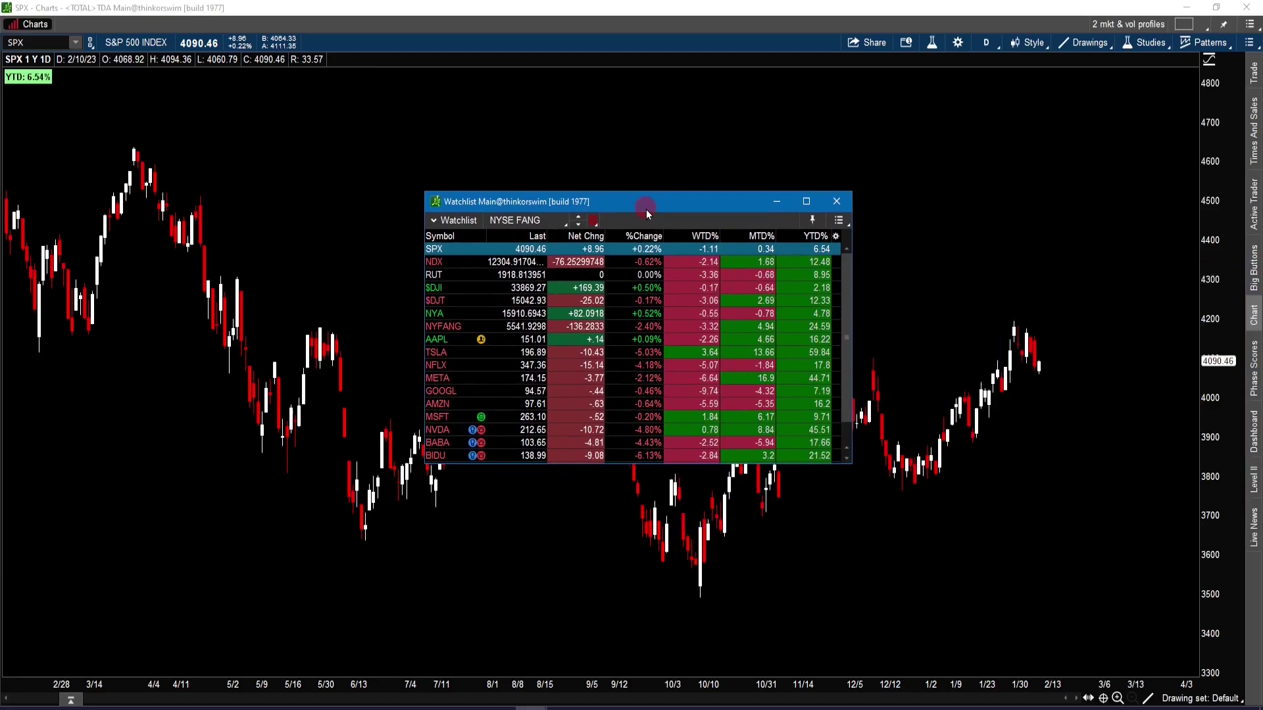